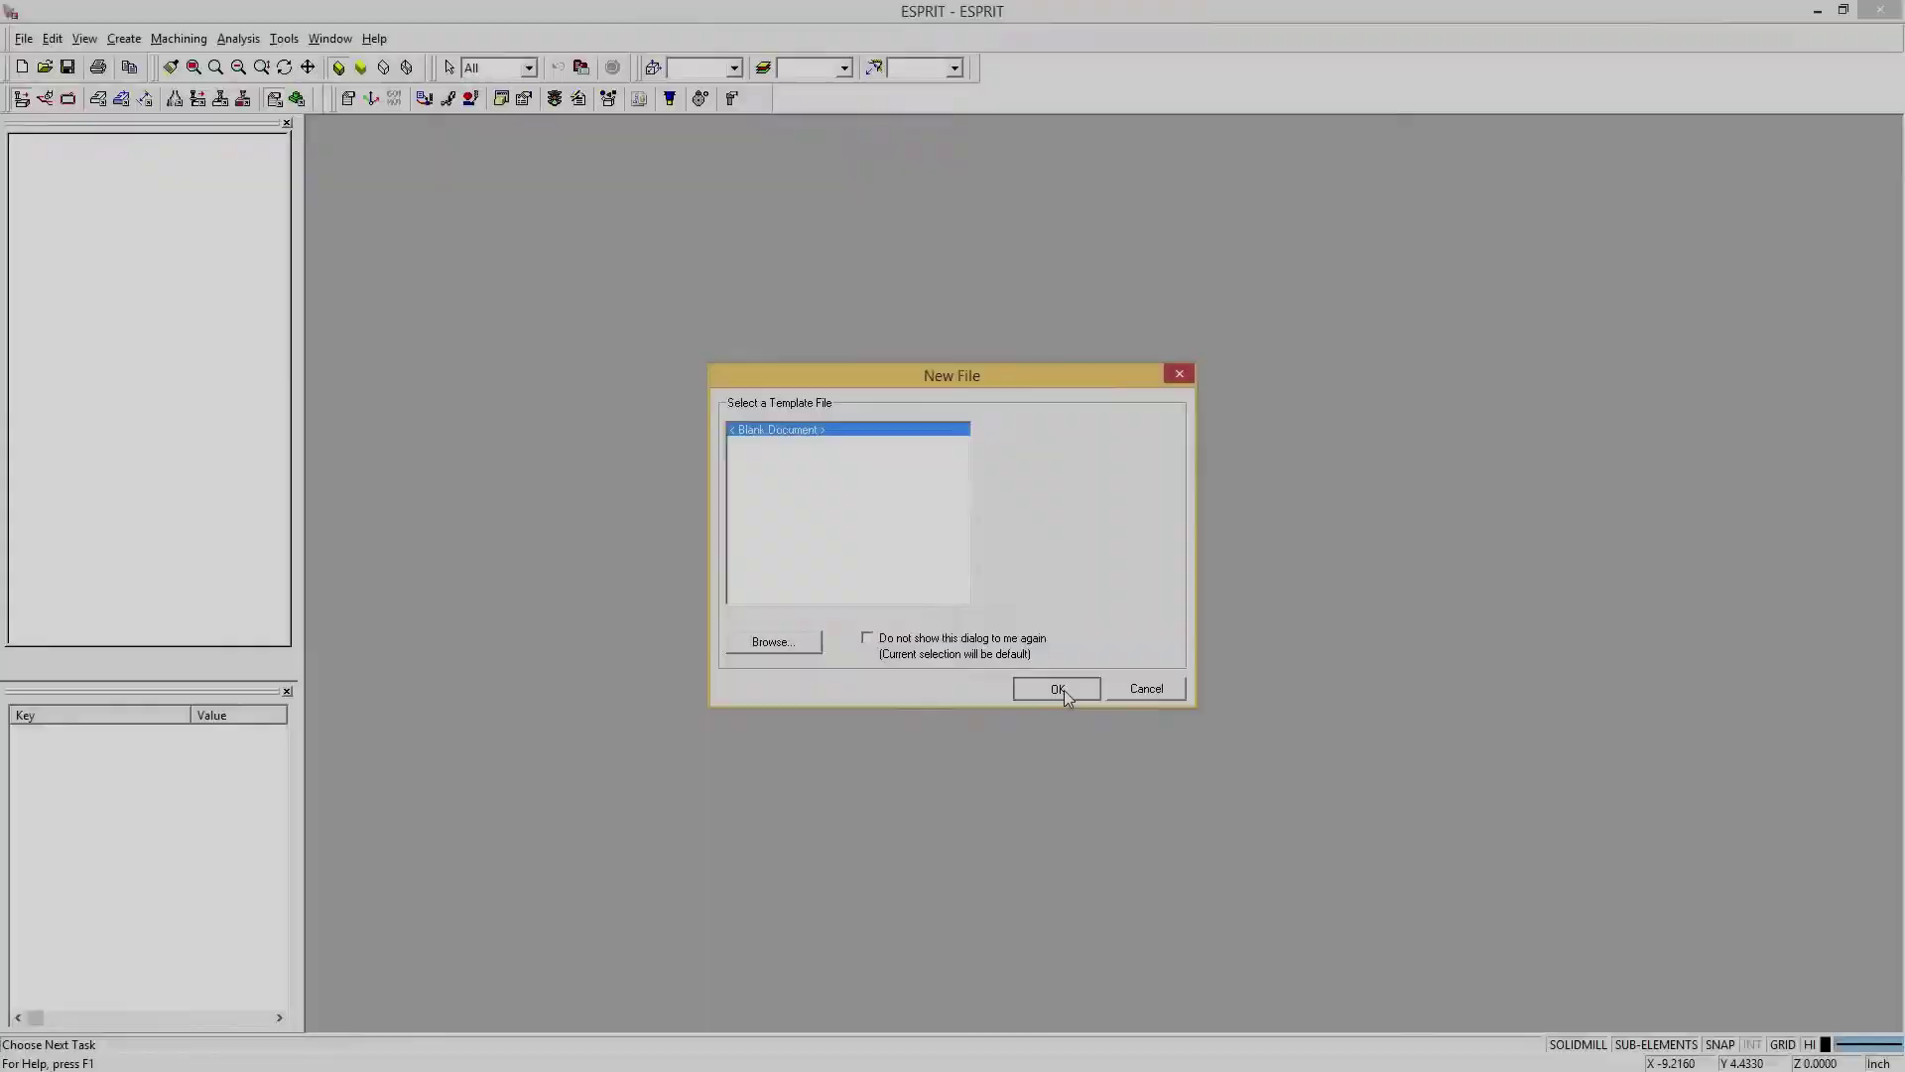
# Dismiss the file prompt and list Countersink processes for the Milled Part Std - Inch part type
pyautogui.click(1064, 688)
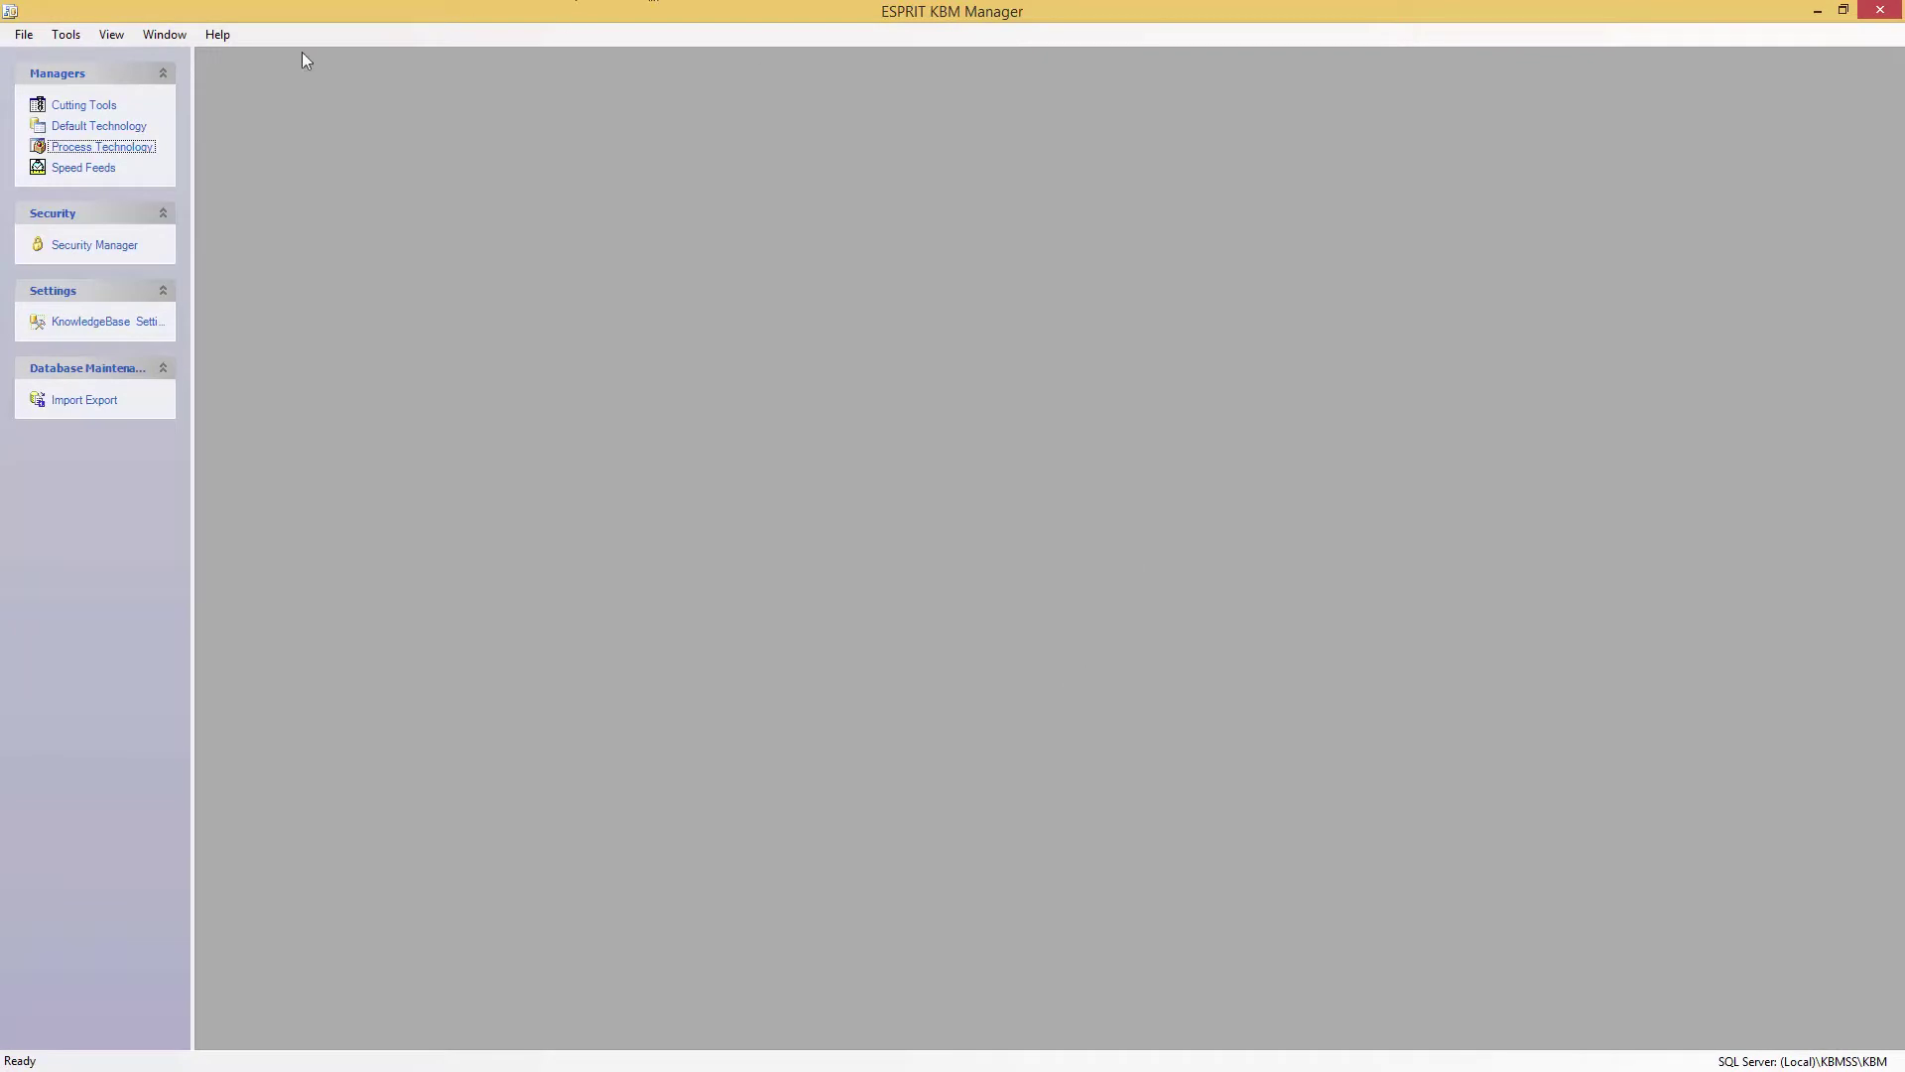
pyautogui.click(98, 151)
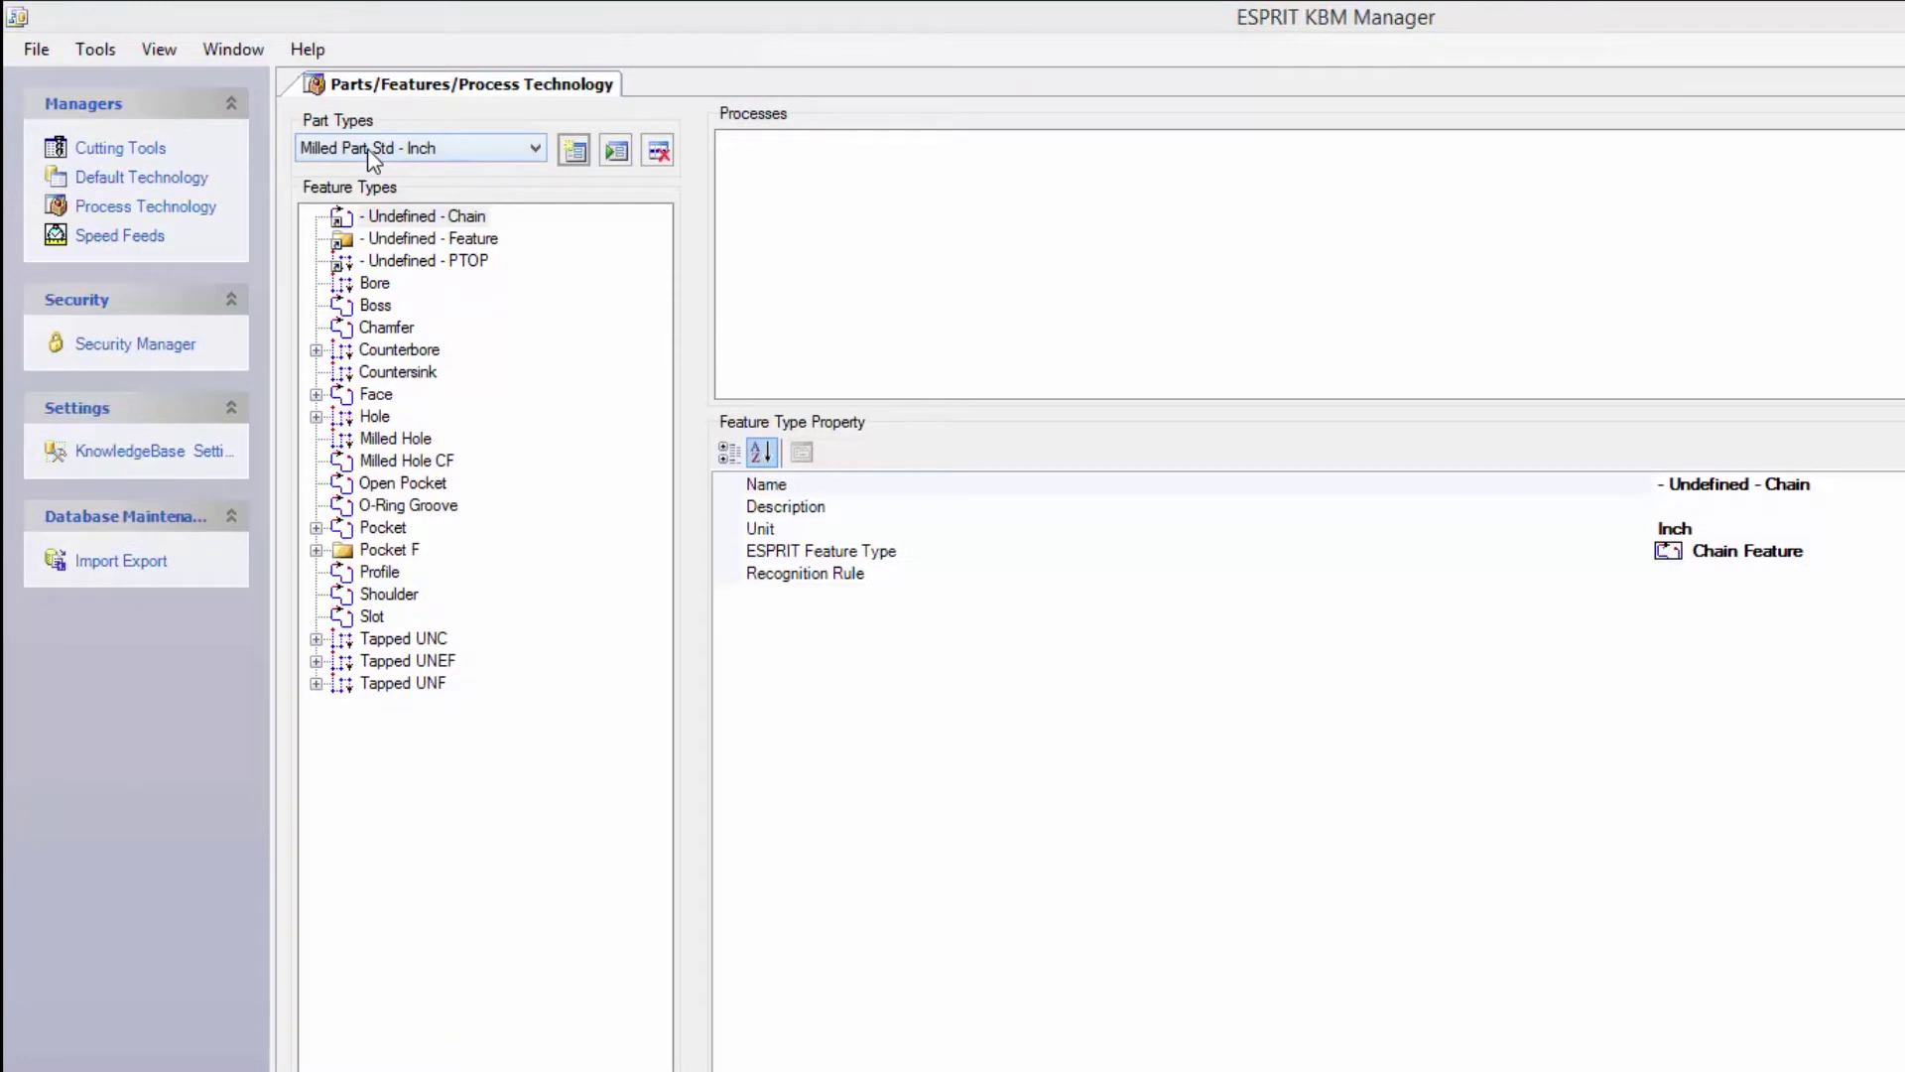
pyautogui.click(369, 151)
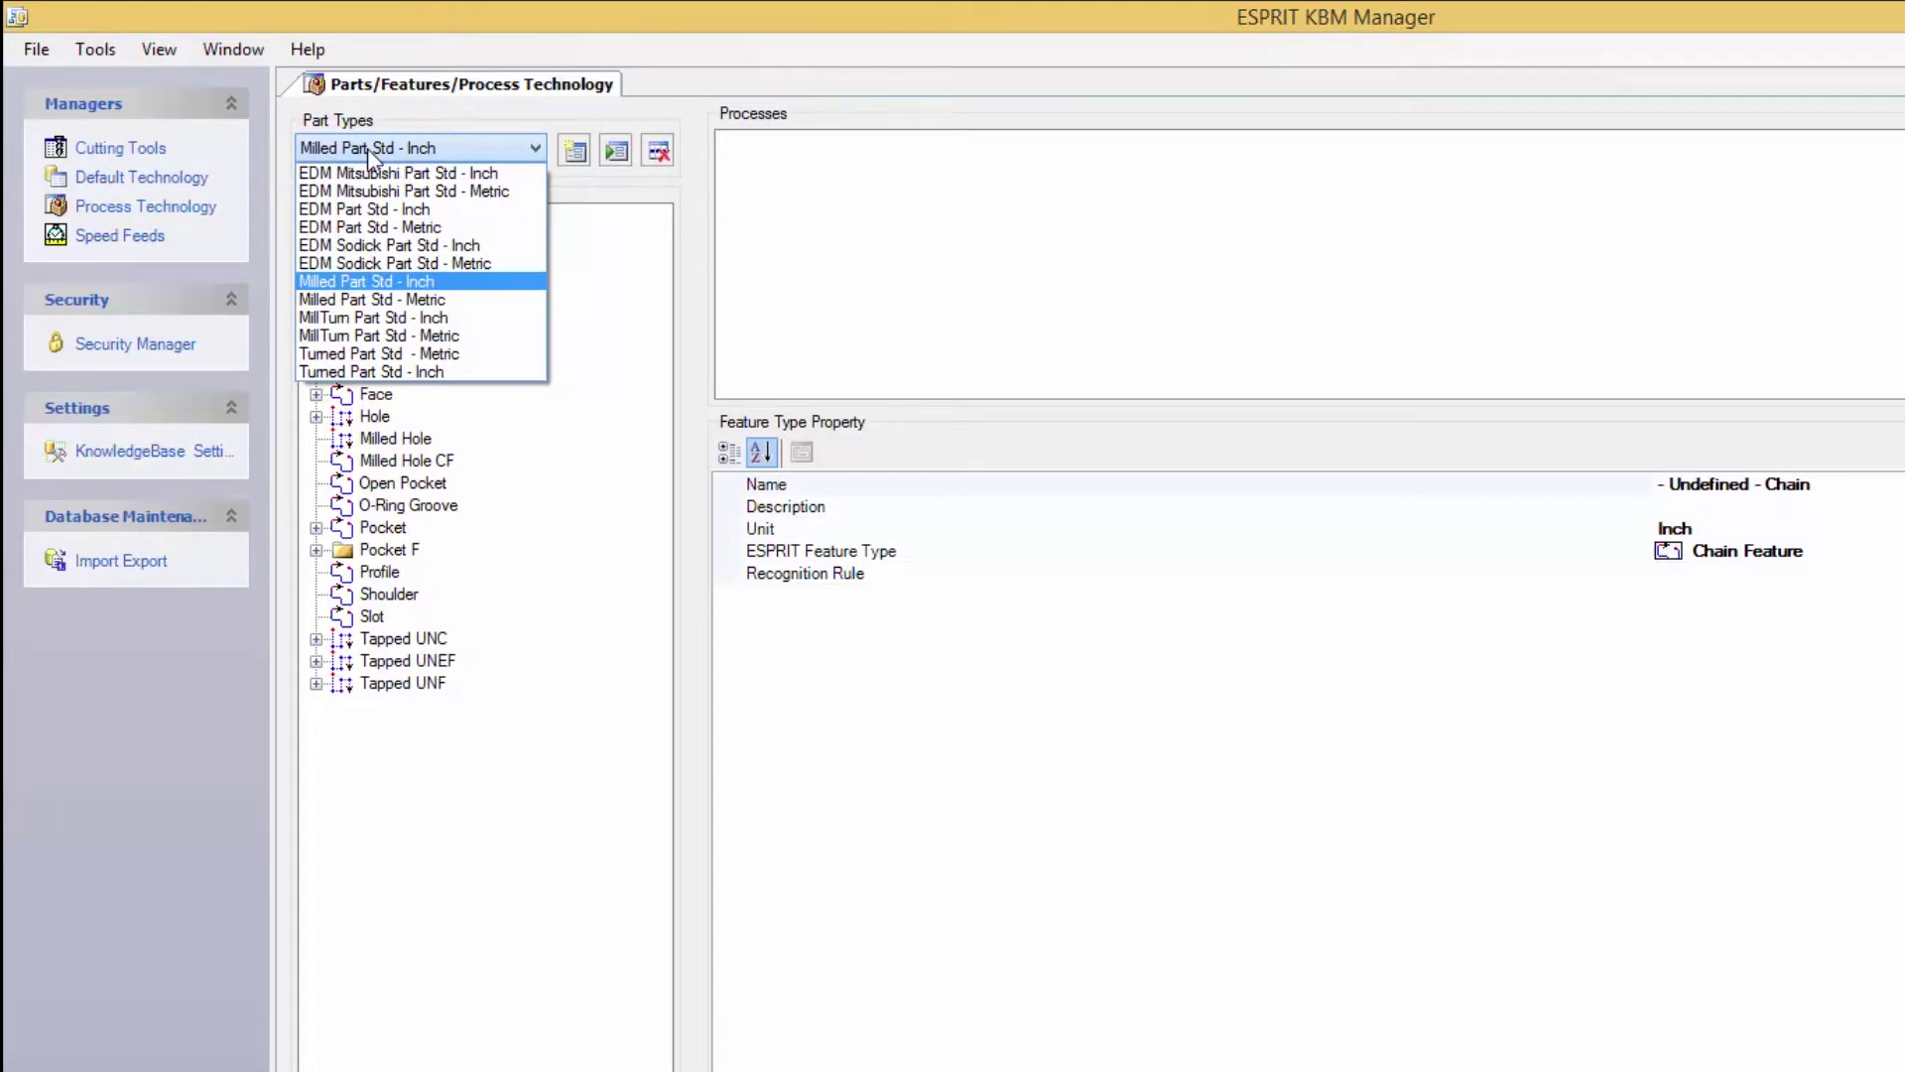
pyautogui.click(1095, 236)
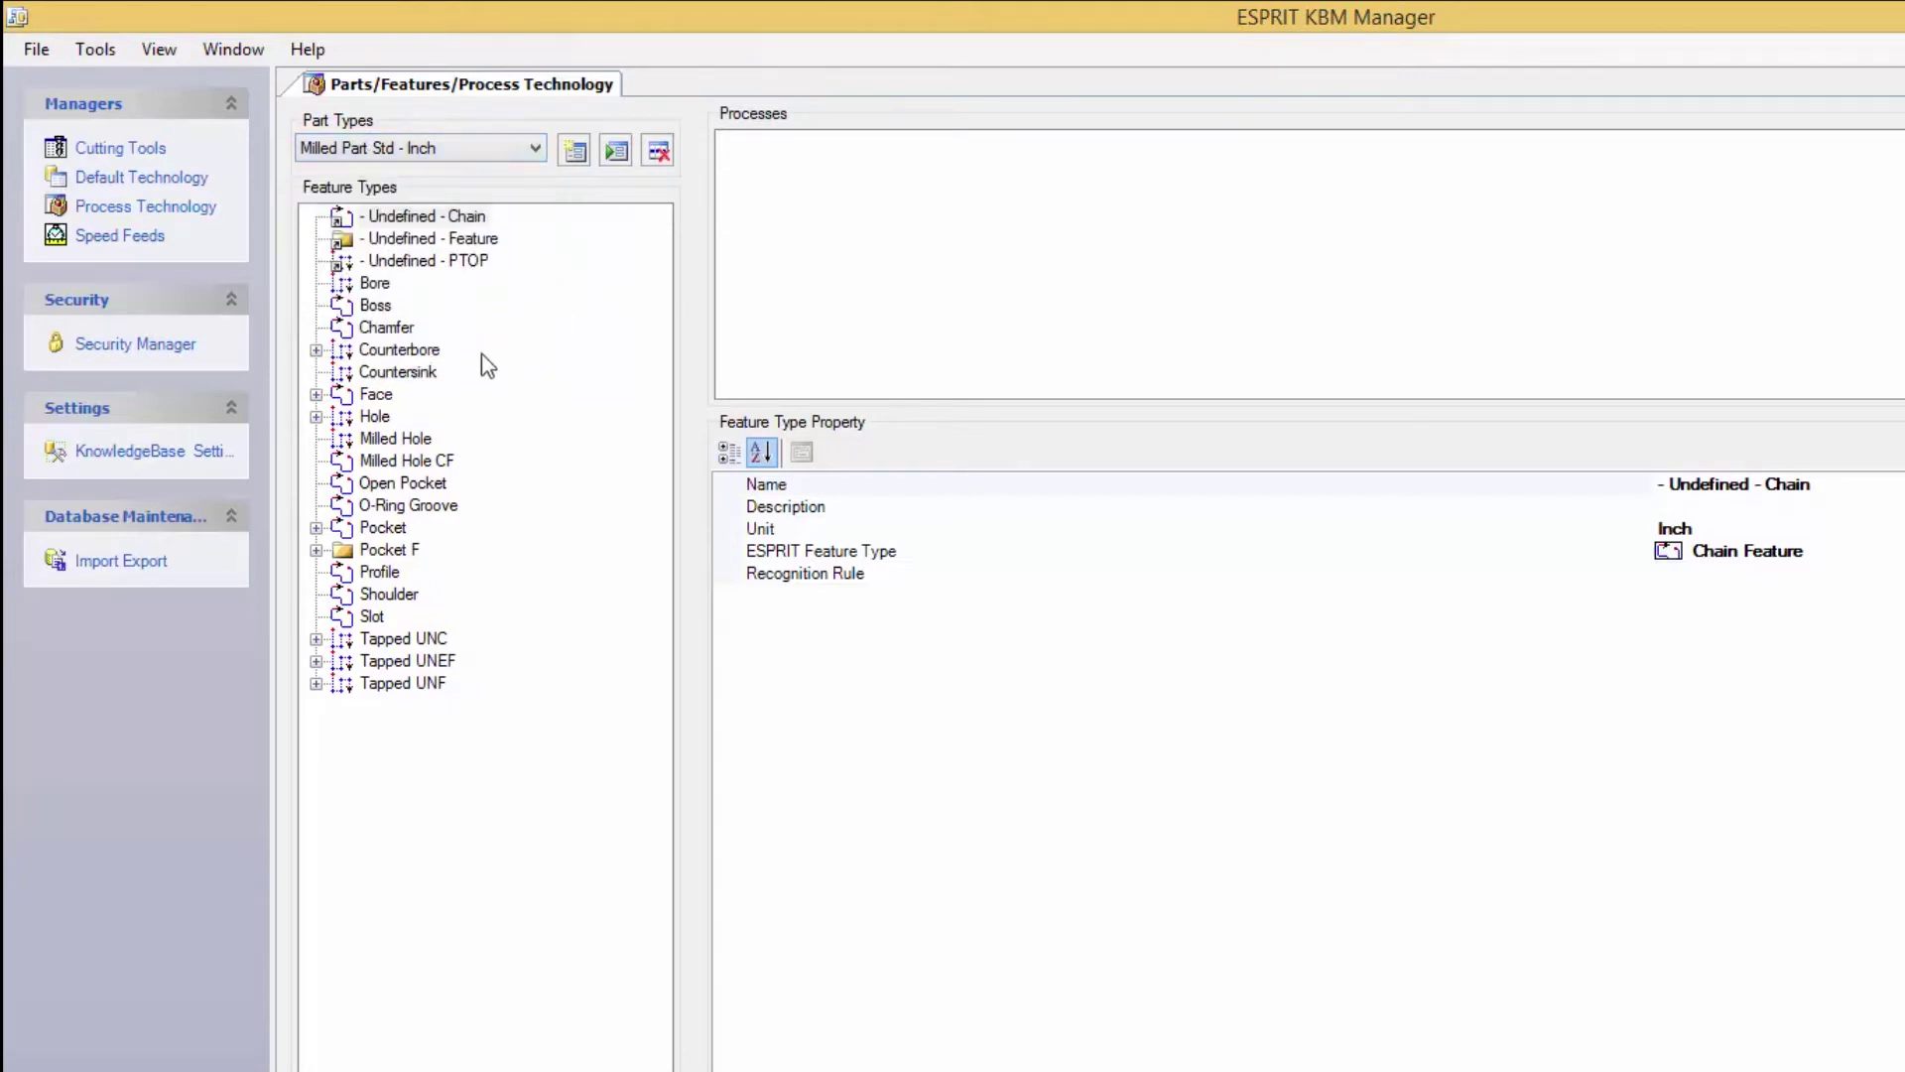
pyautogui.click(415, 373)
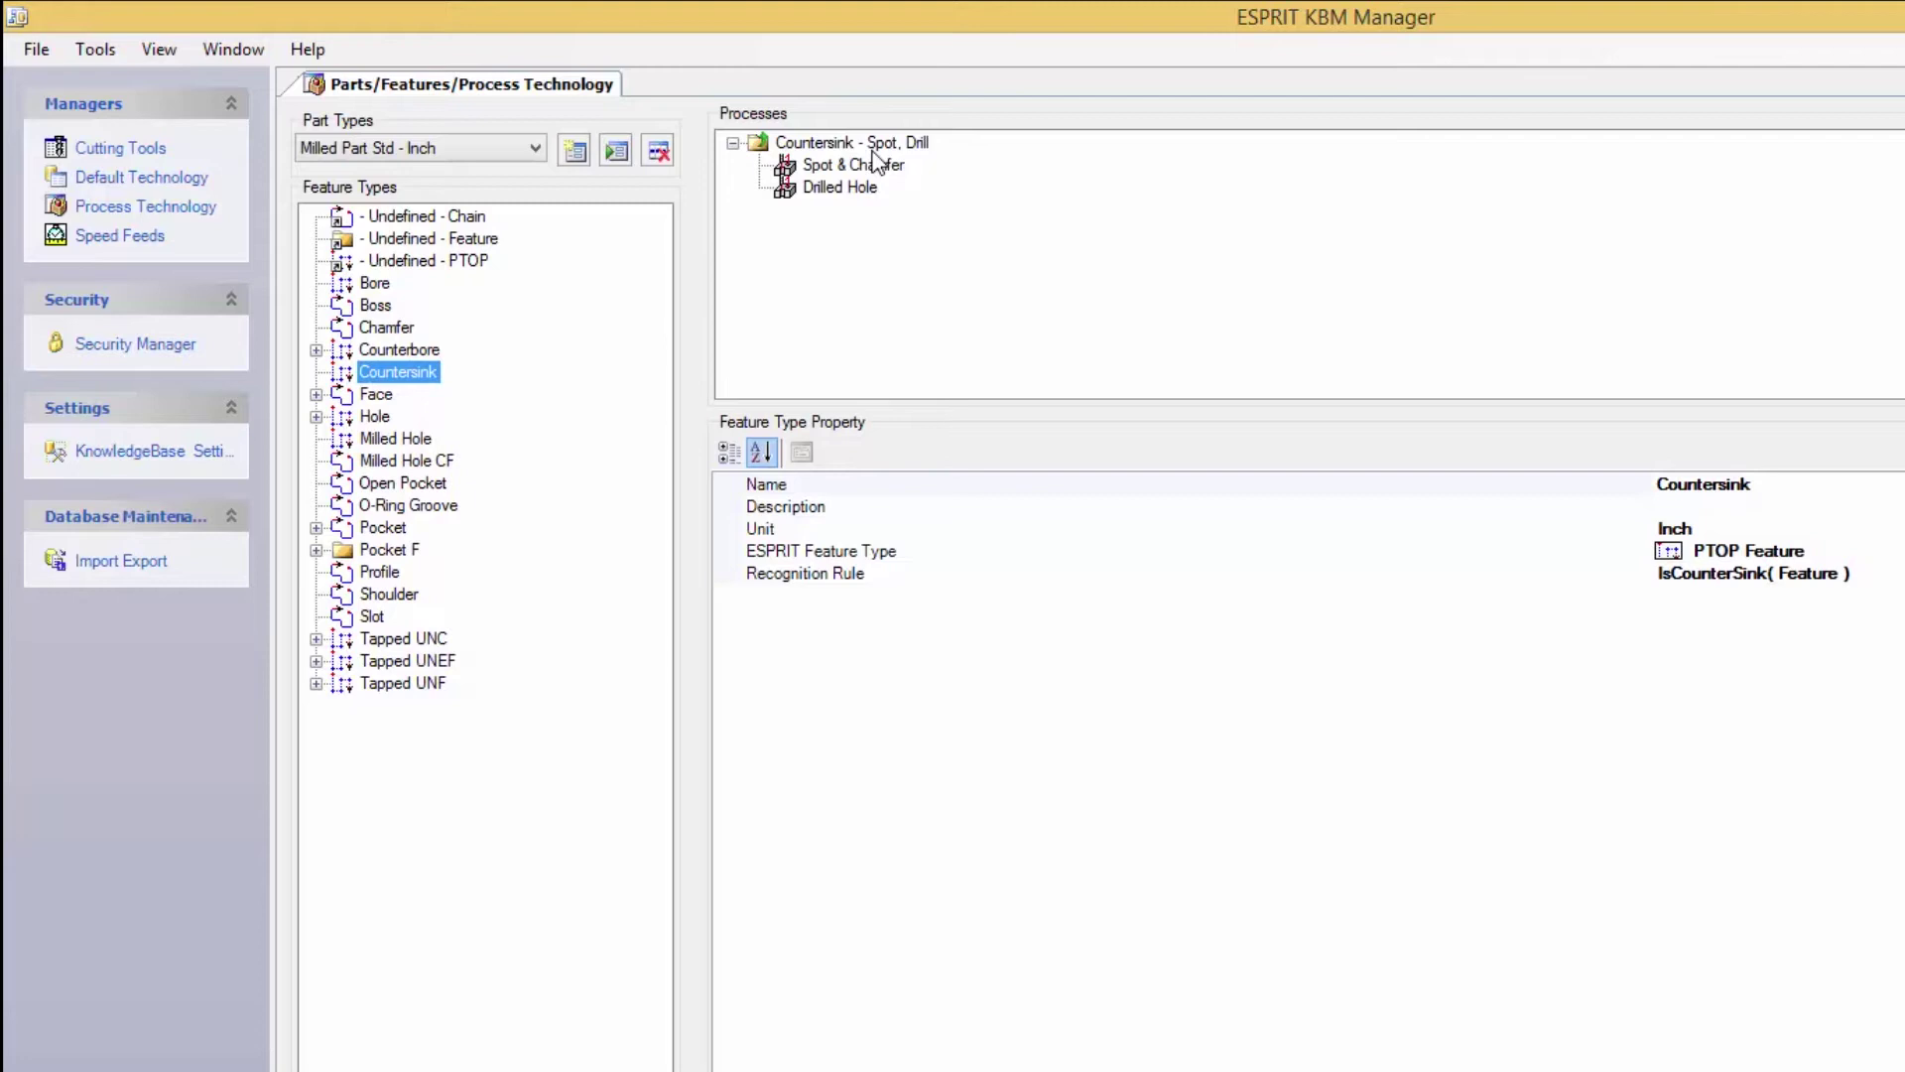
# Review the Pocket F processes and the properties of Pocket - R, RM, F
pyautogui.click(937, 268)
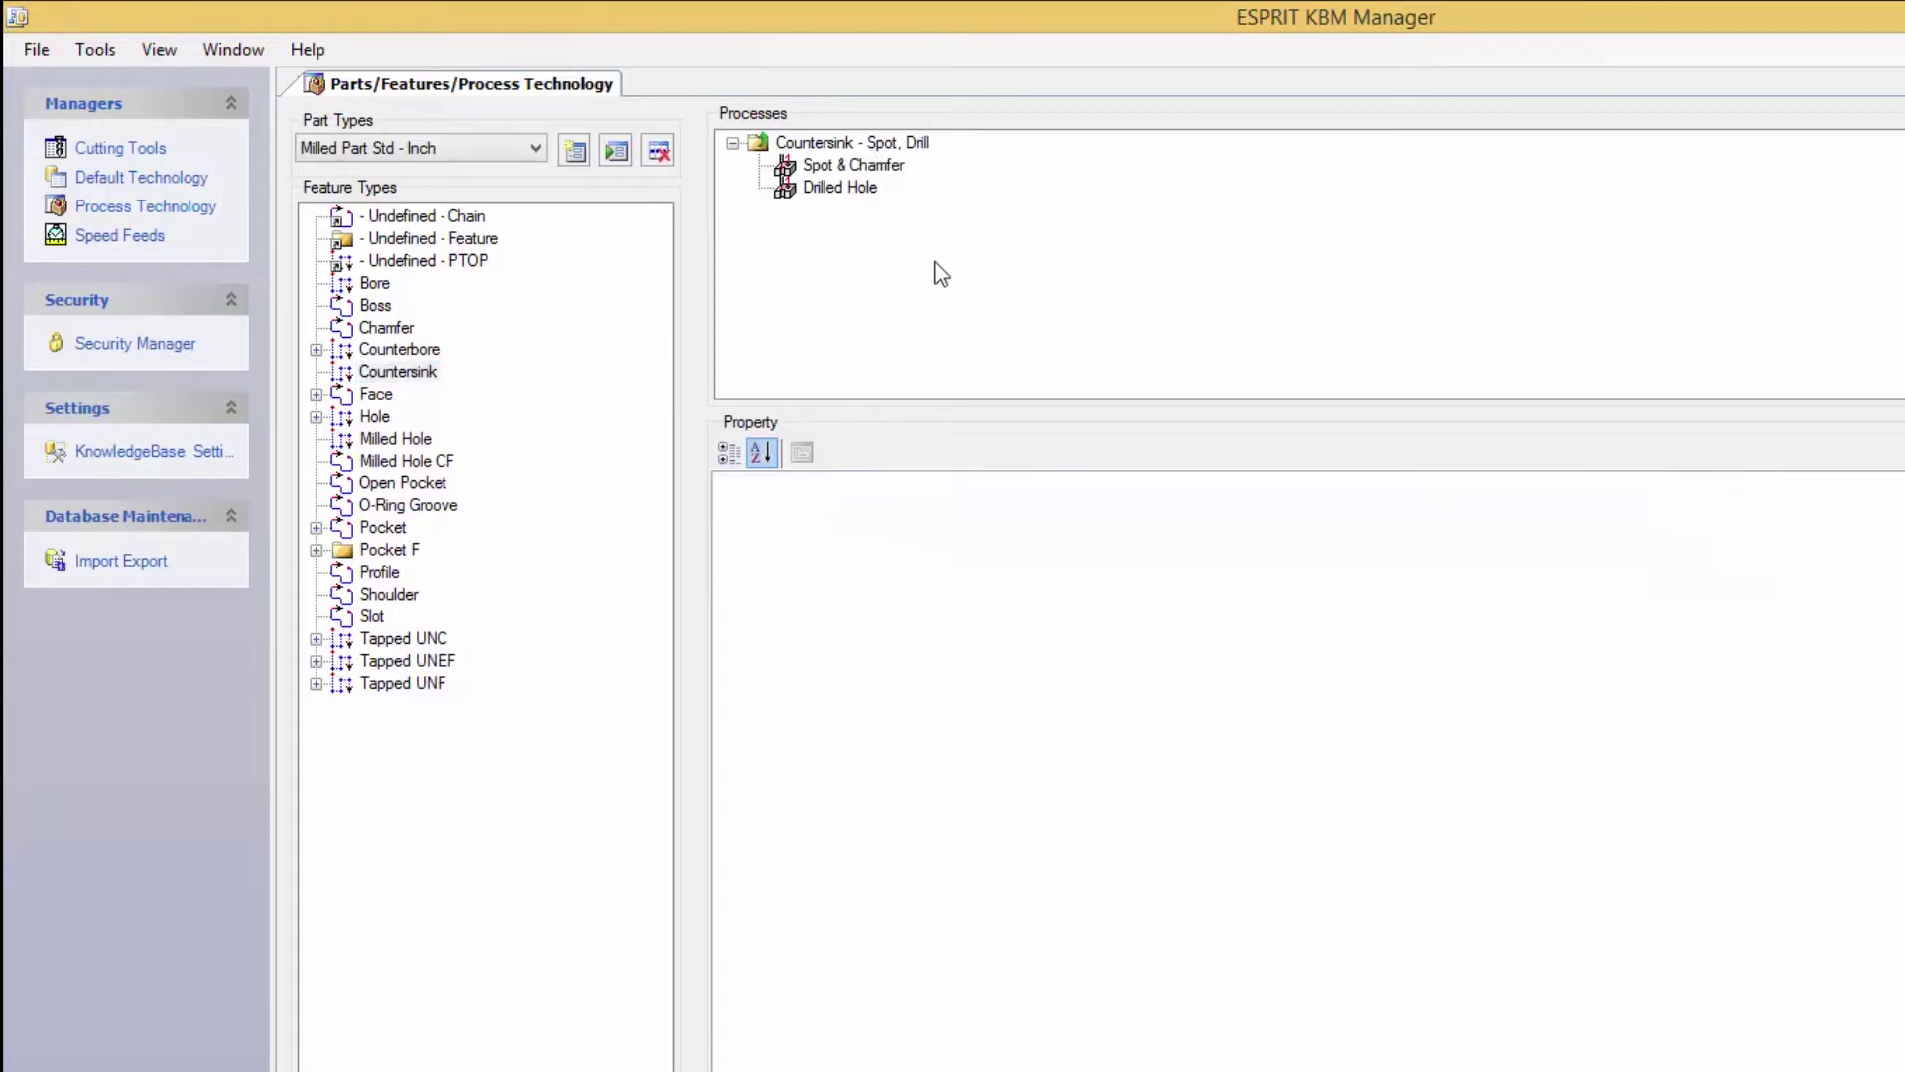
pyautogui.click(402, 554)
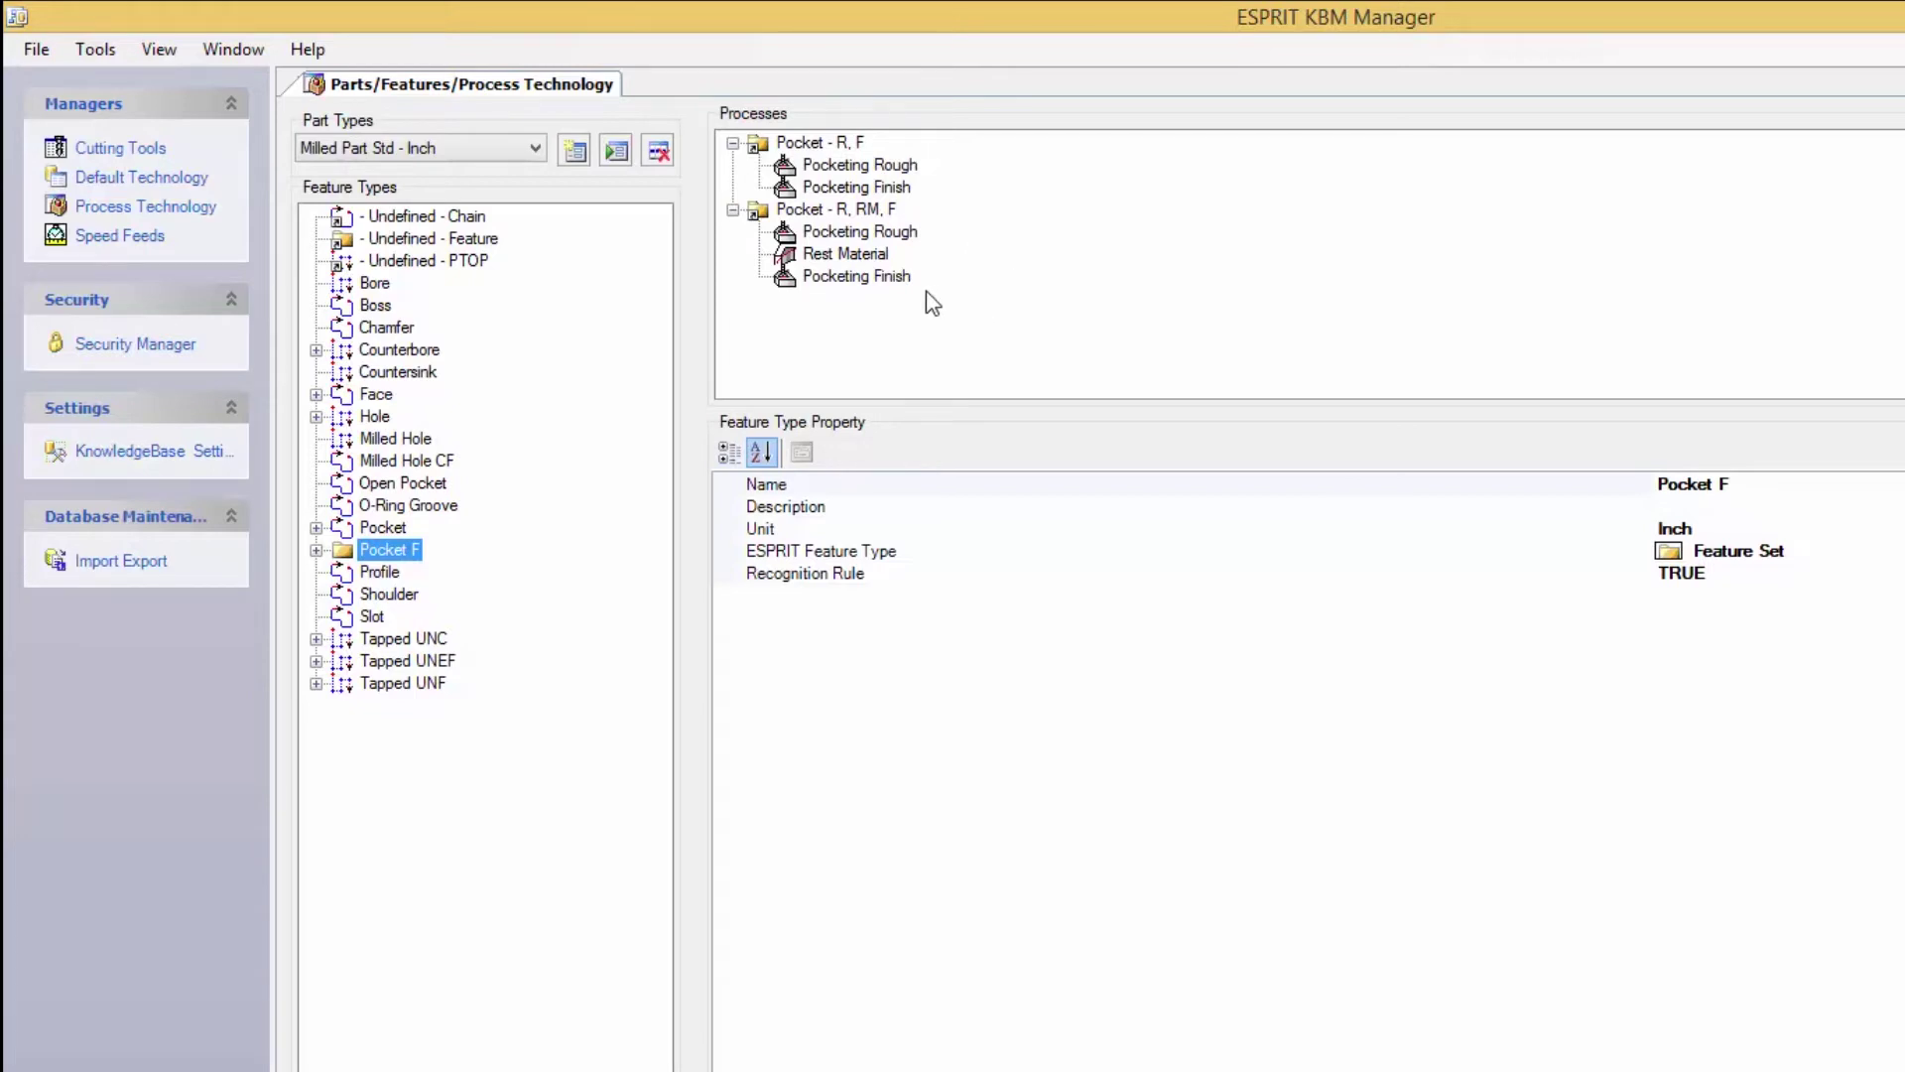
pyautogui.click(843, 210)
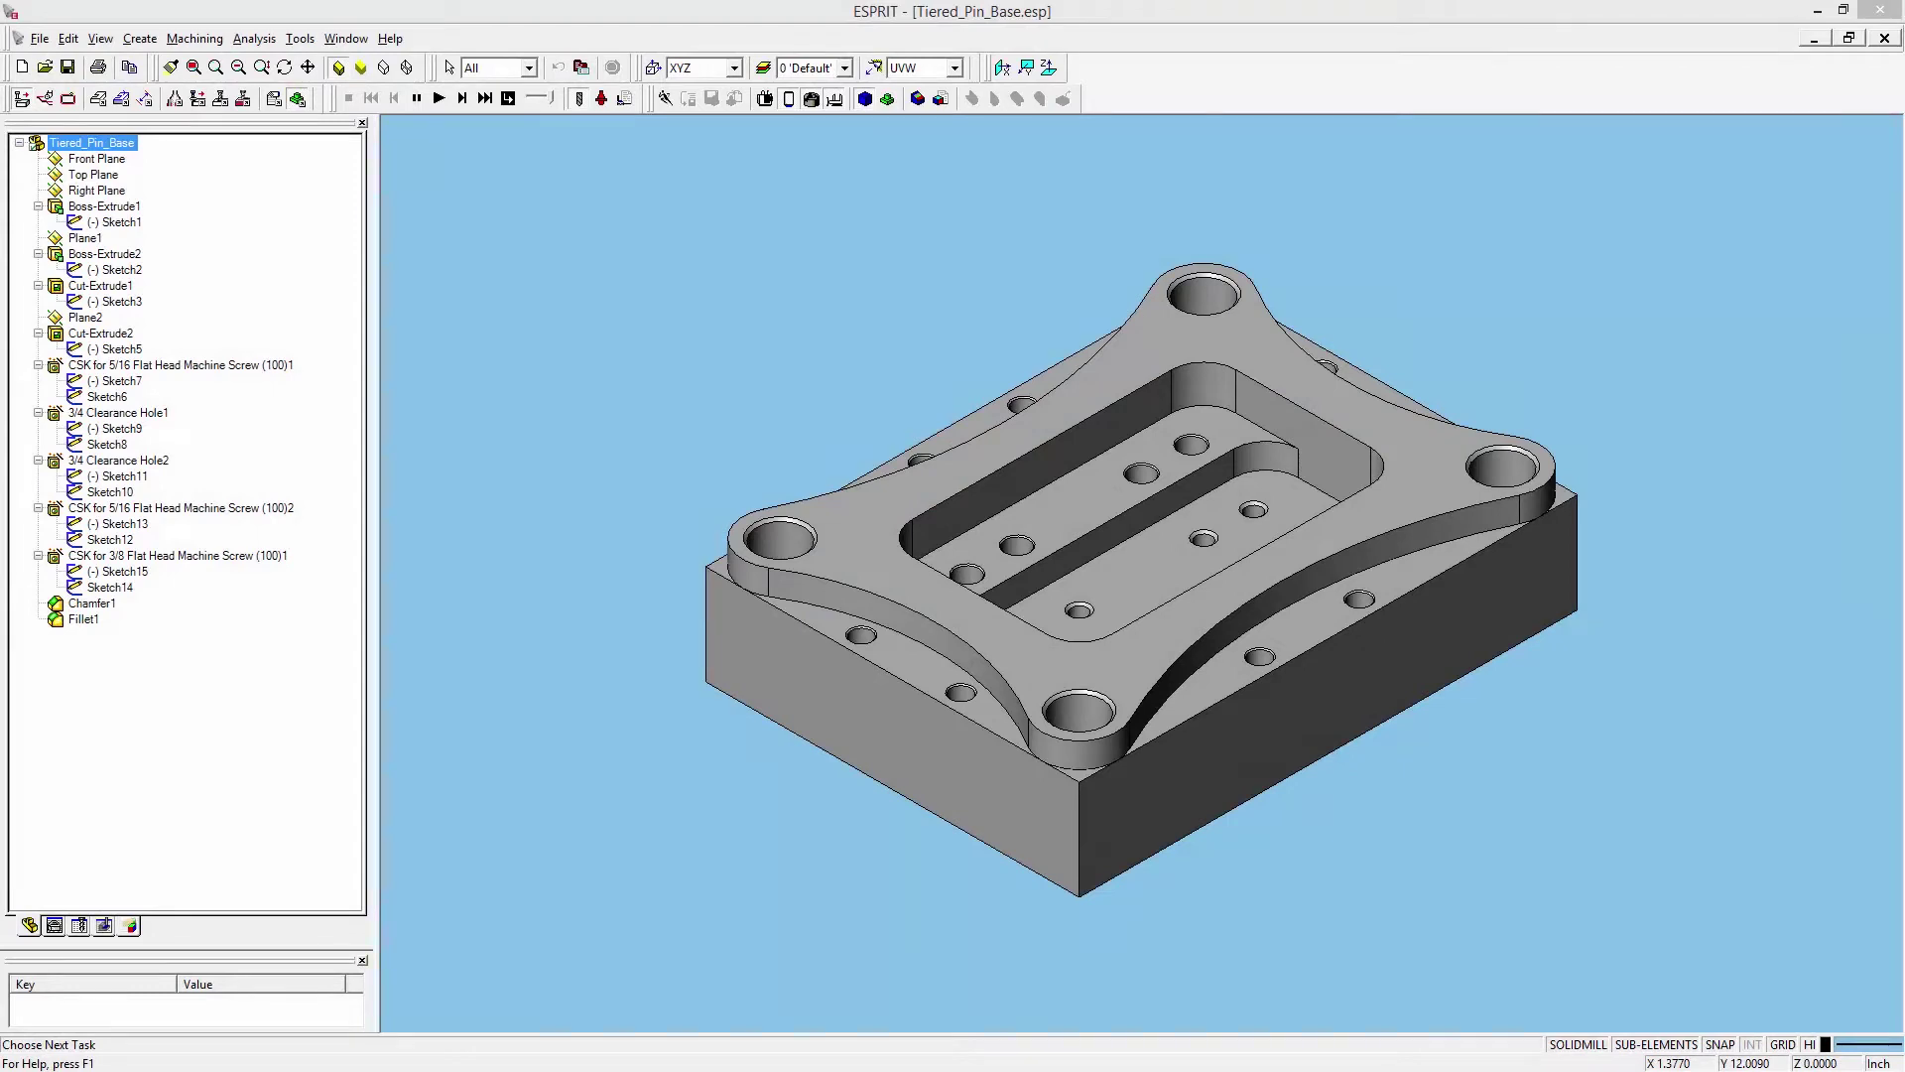
# Choose Milled Part Std - Inch in Tiered_Pin_Base's KnowledgeBase Document Settings and confirm
pyautogui.click(545, 289)
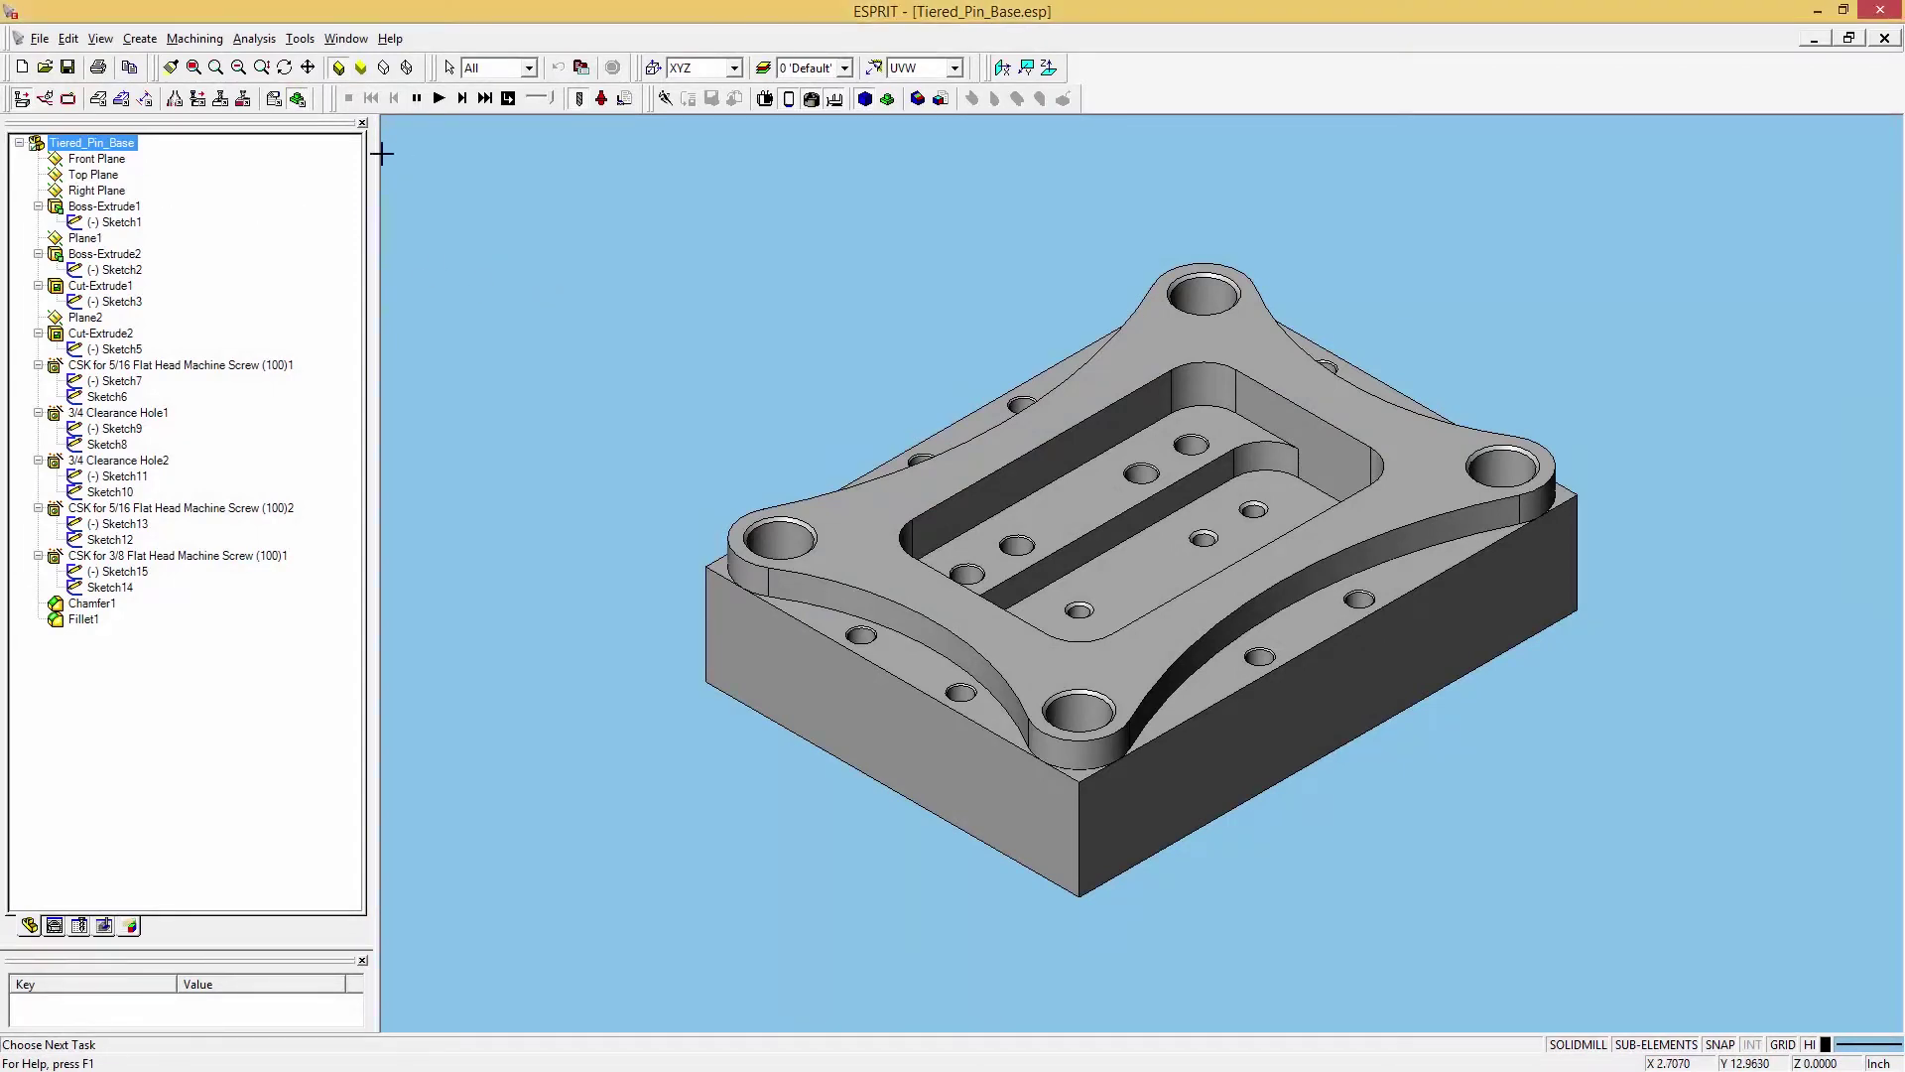
pyautogui.click(275, 99)
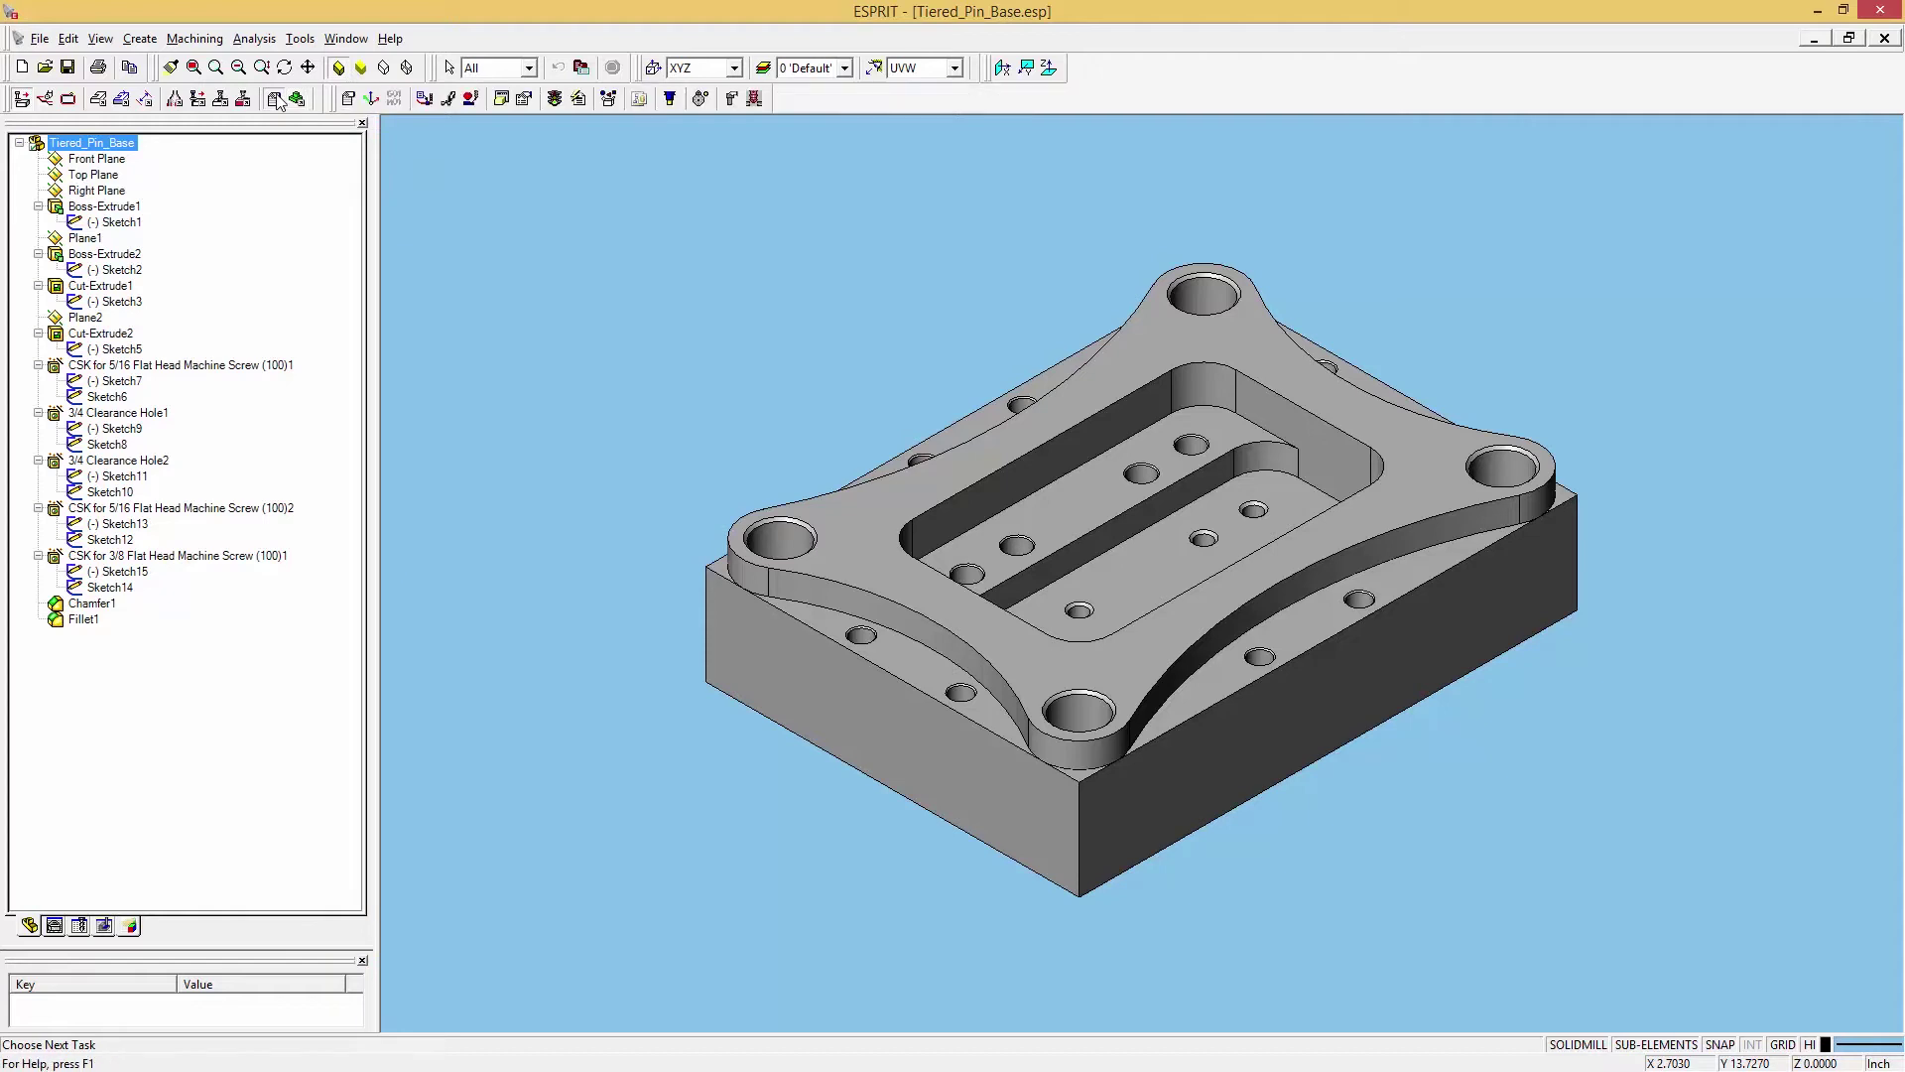
pyautogui.click(502, 99)
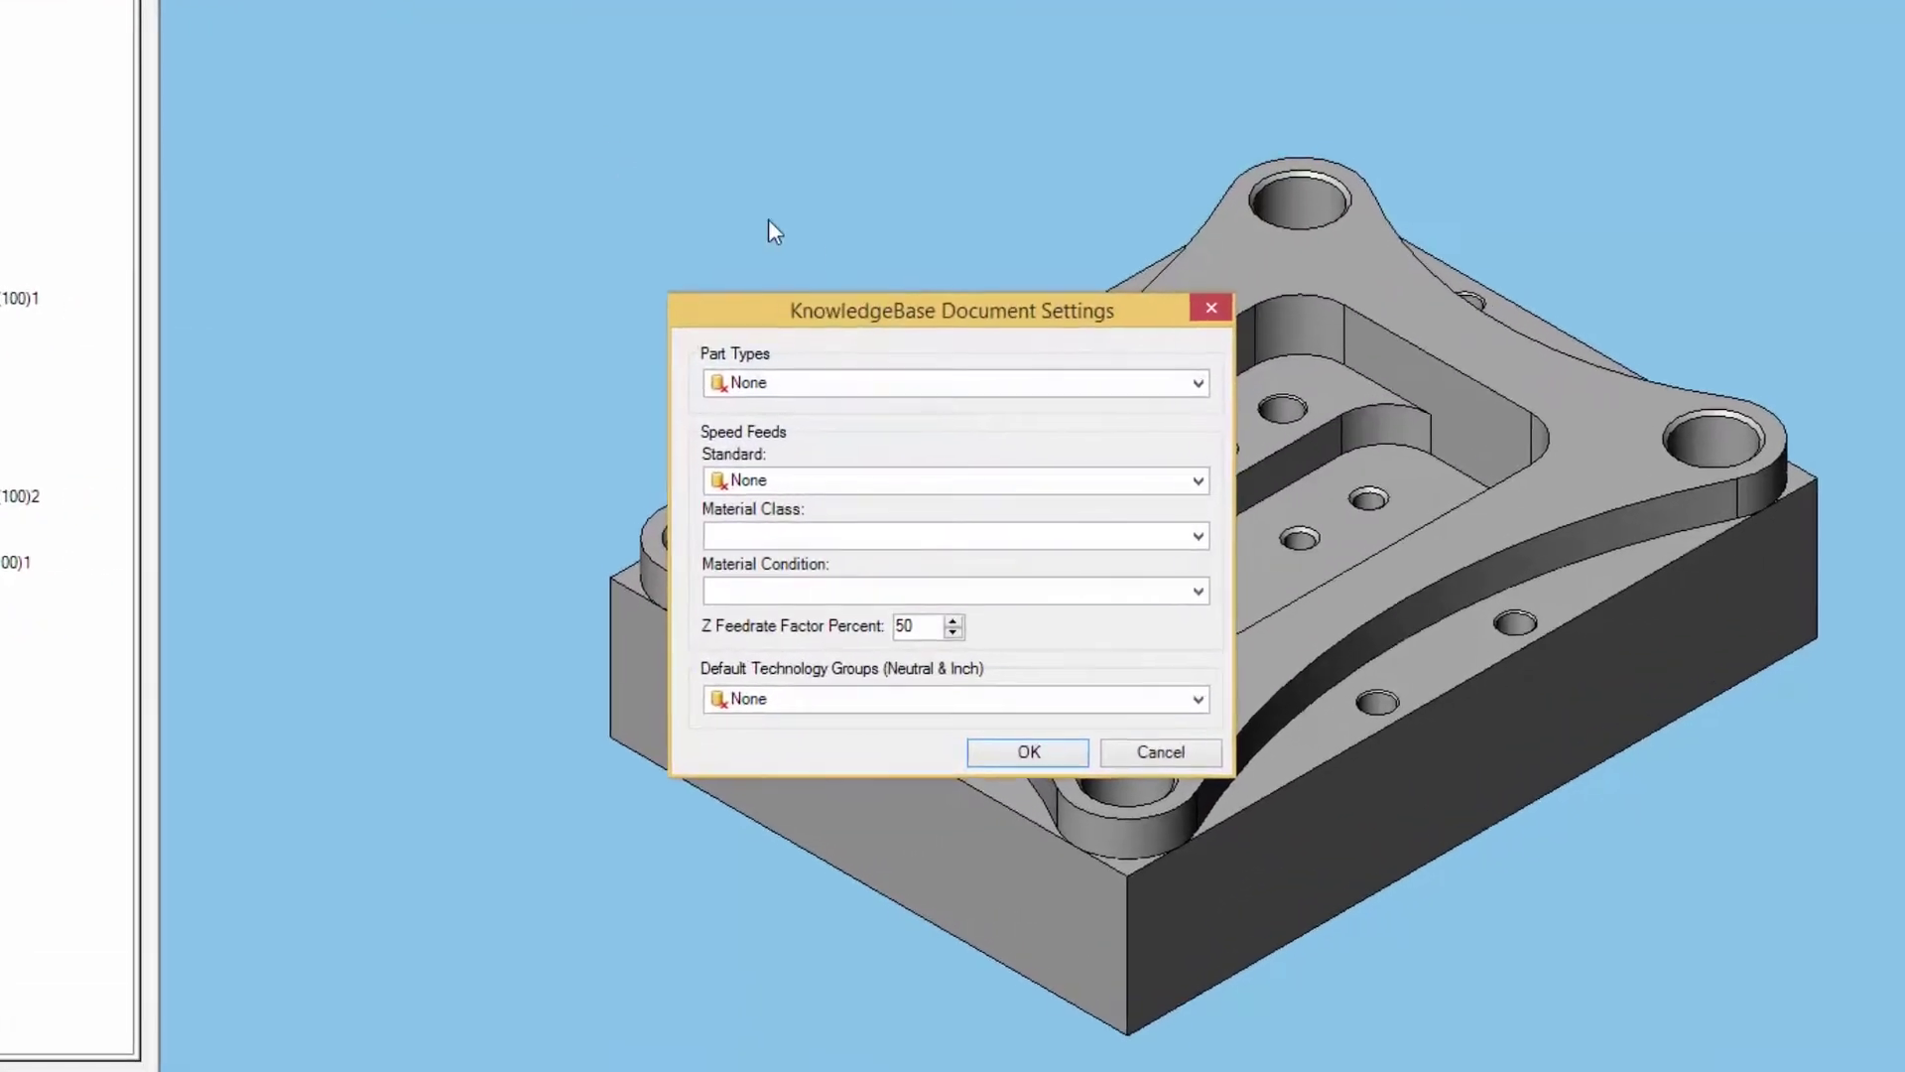
pyautogui.click(844, 388)
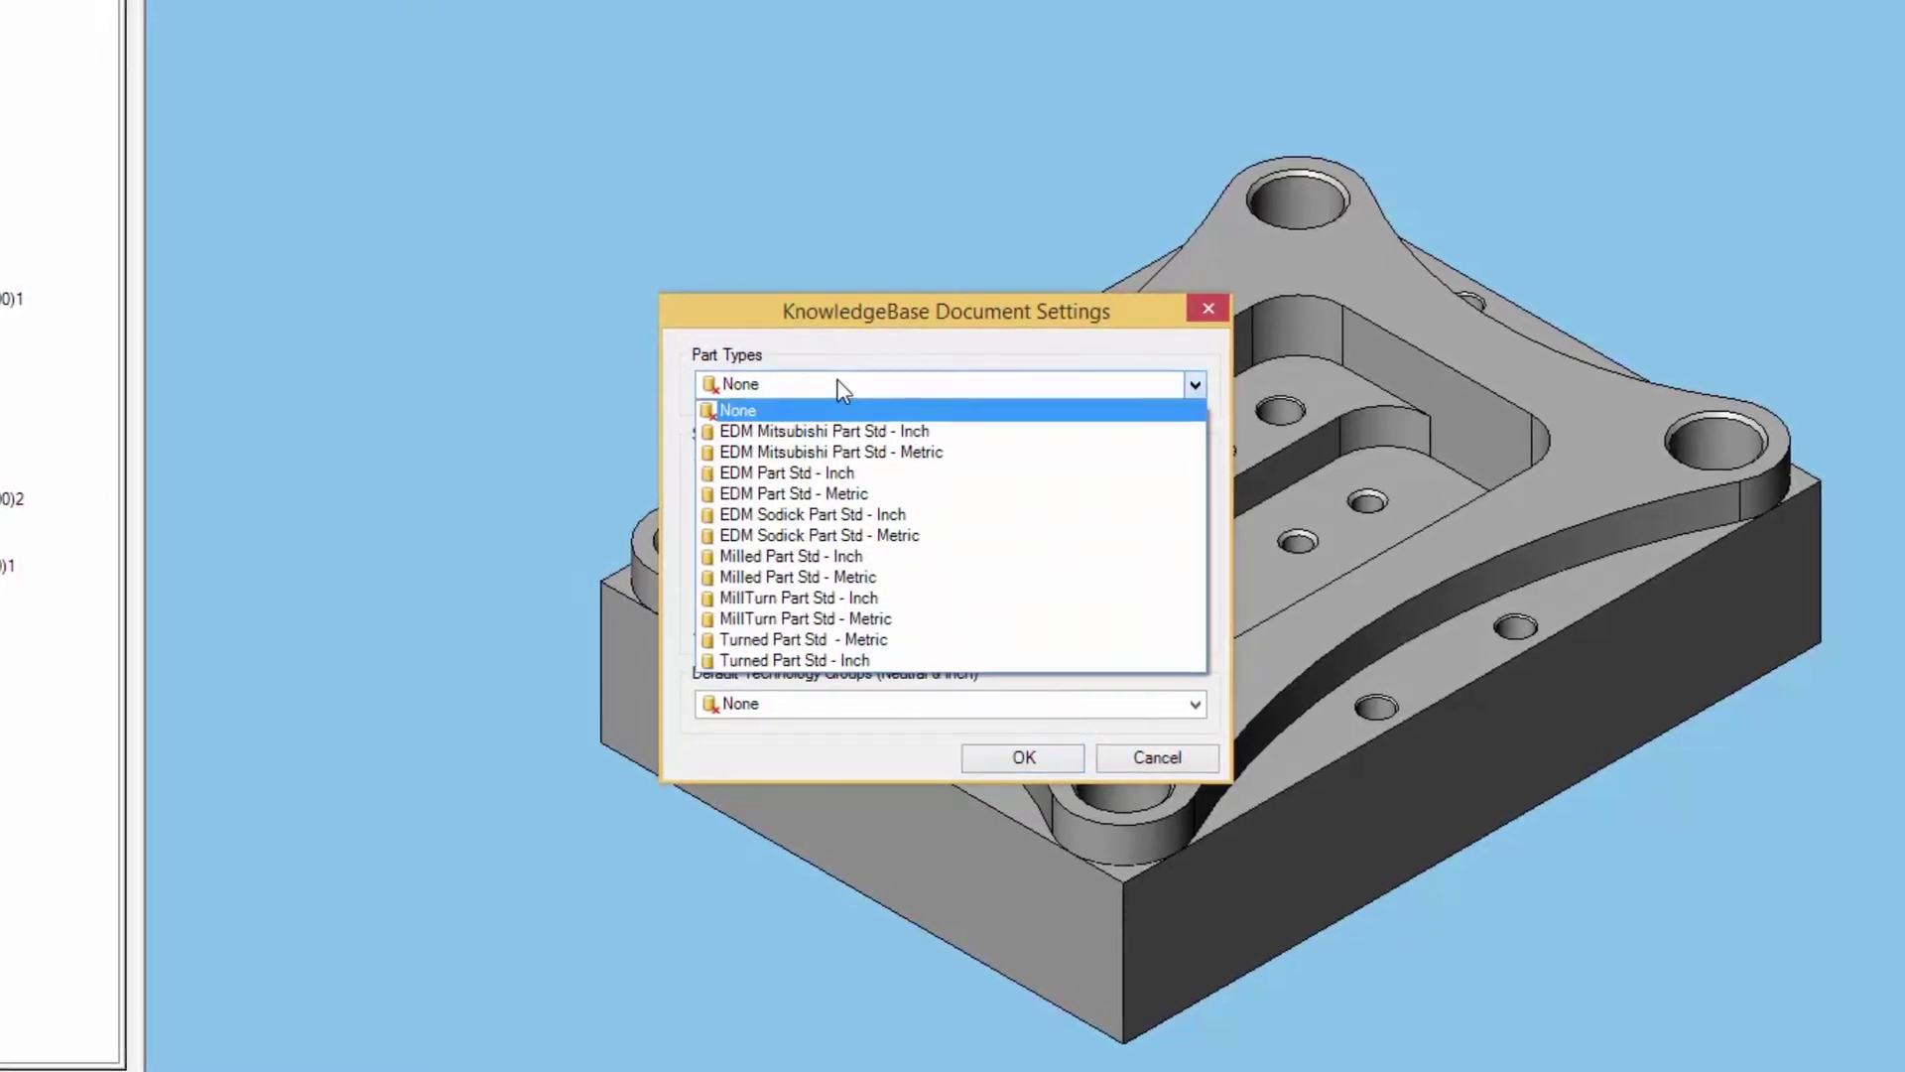
pyautogui.click(854, 554)
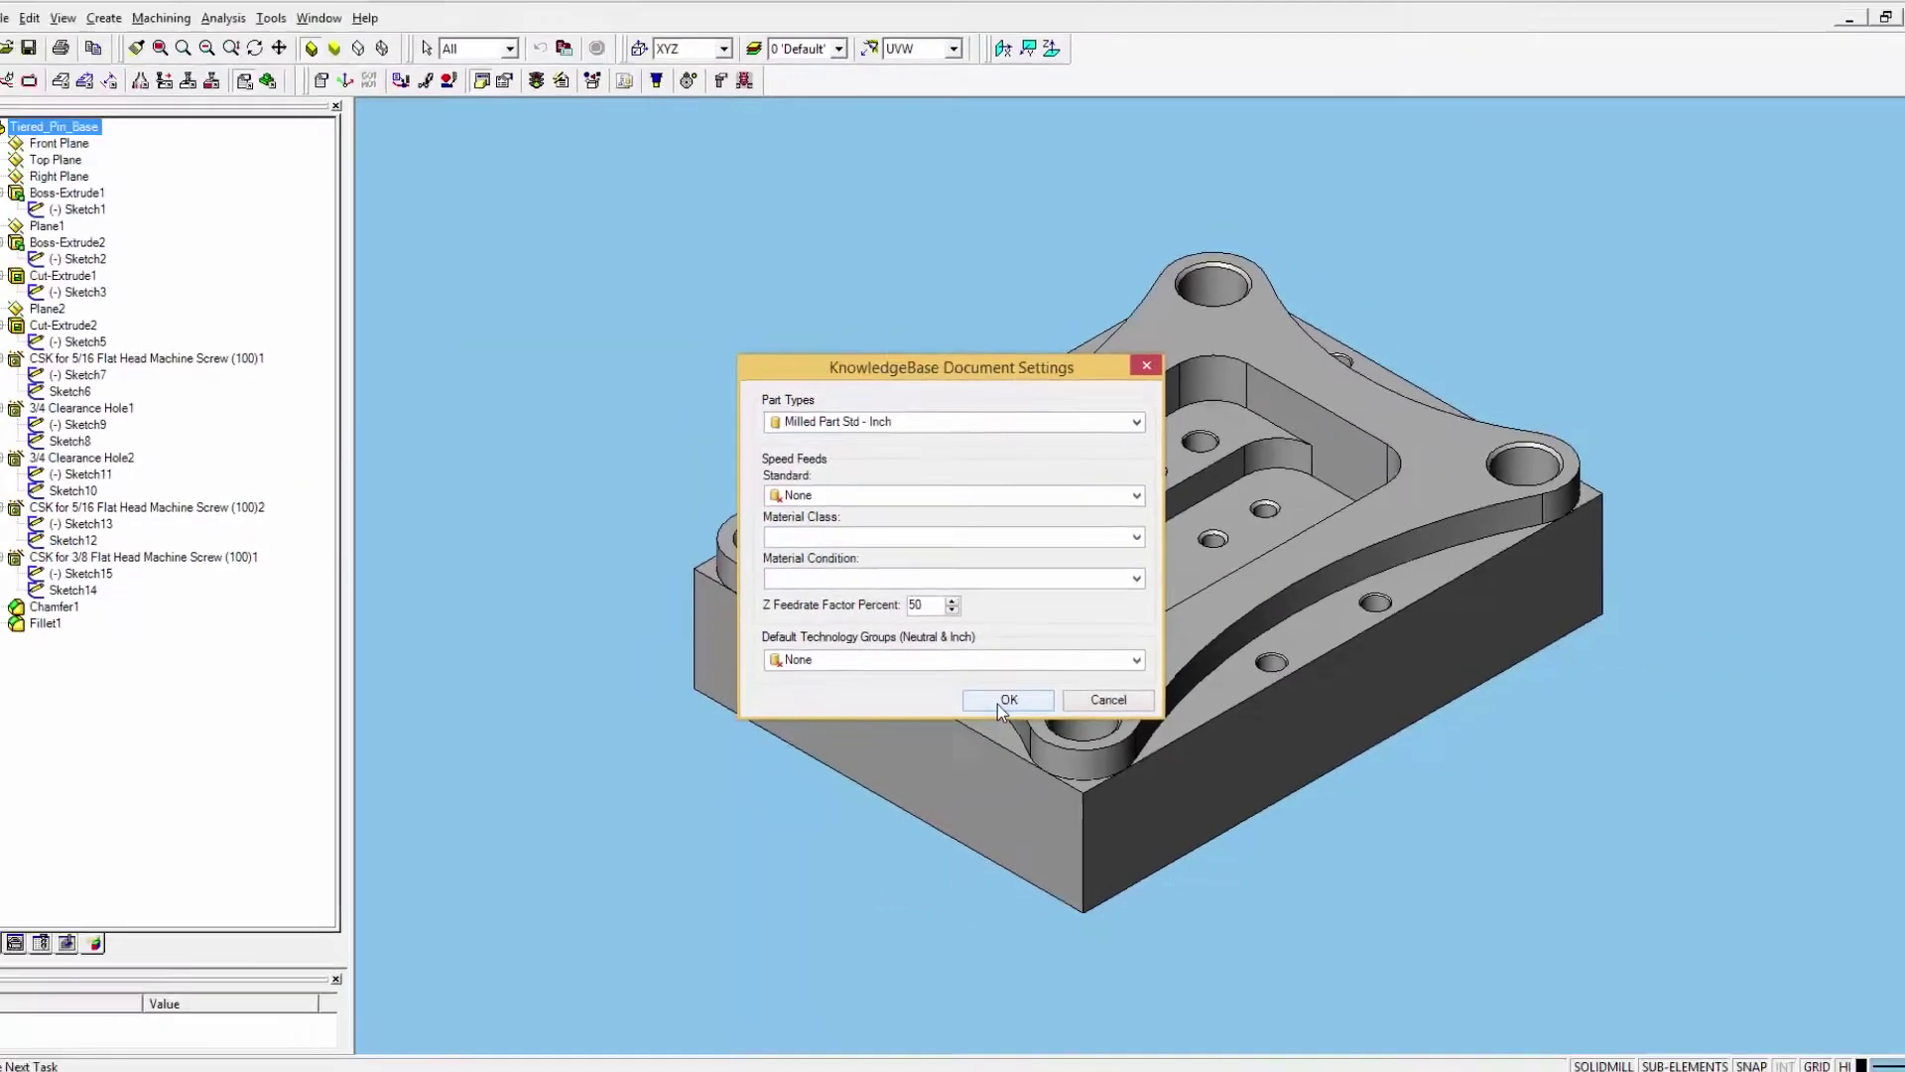
pyautogui.click(996, 762)
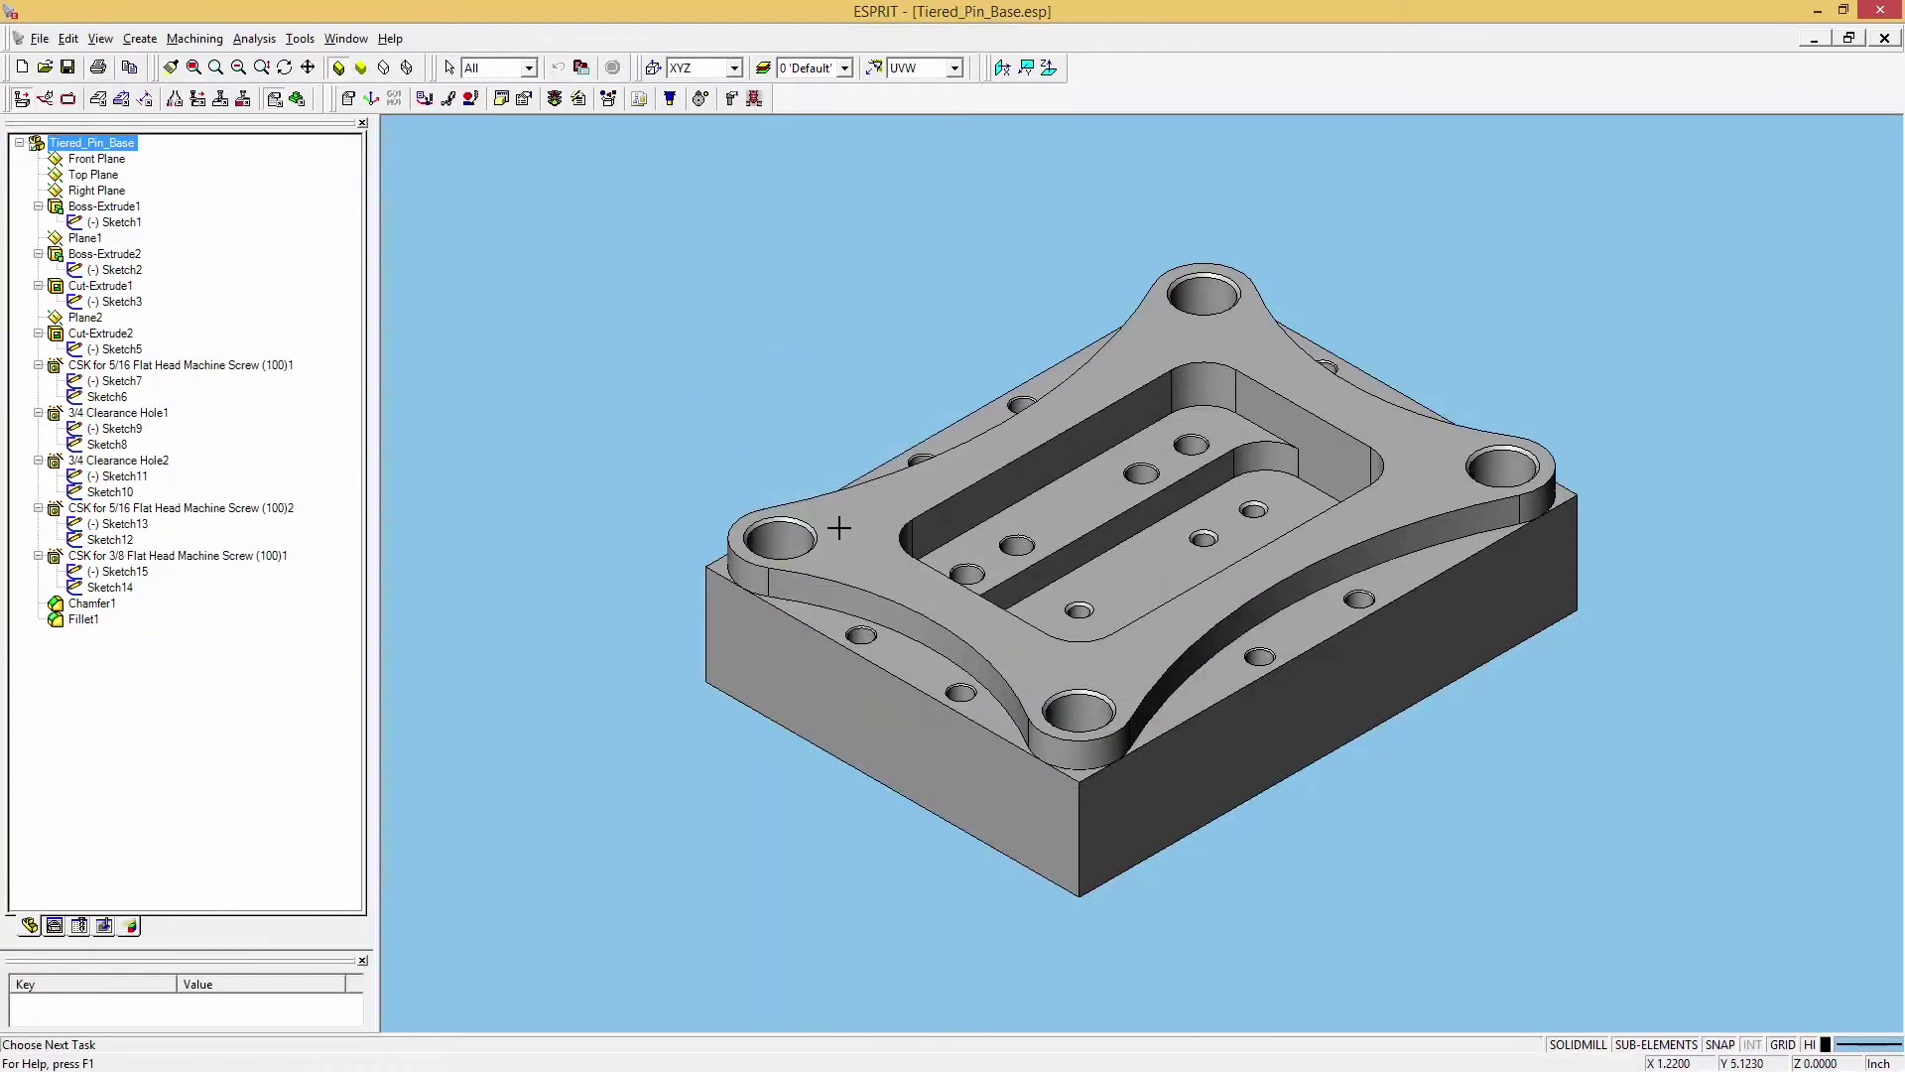
# Create a top-only facing feature on the Tiered_Pin_Base solid
pyautogui.click(721, 586)
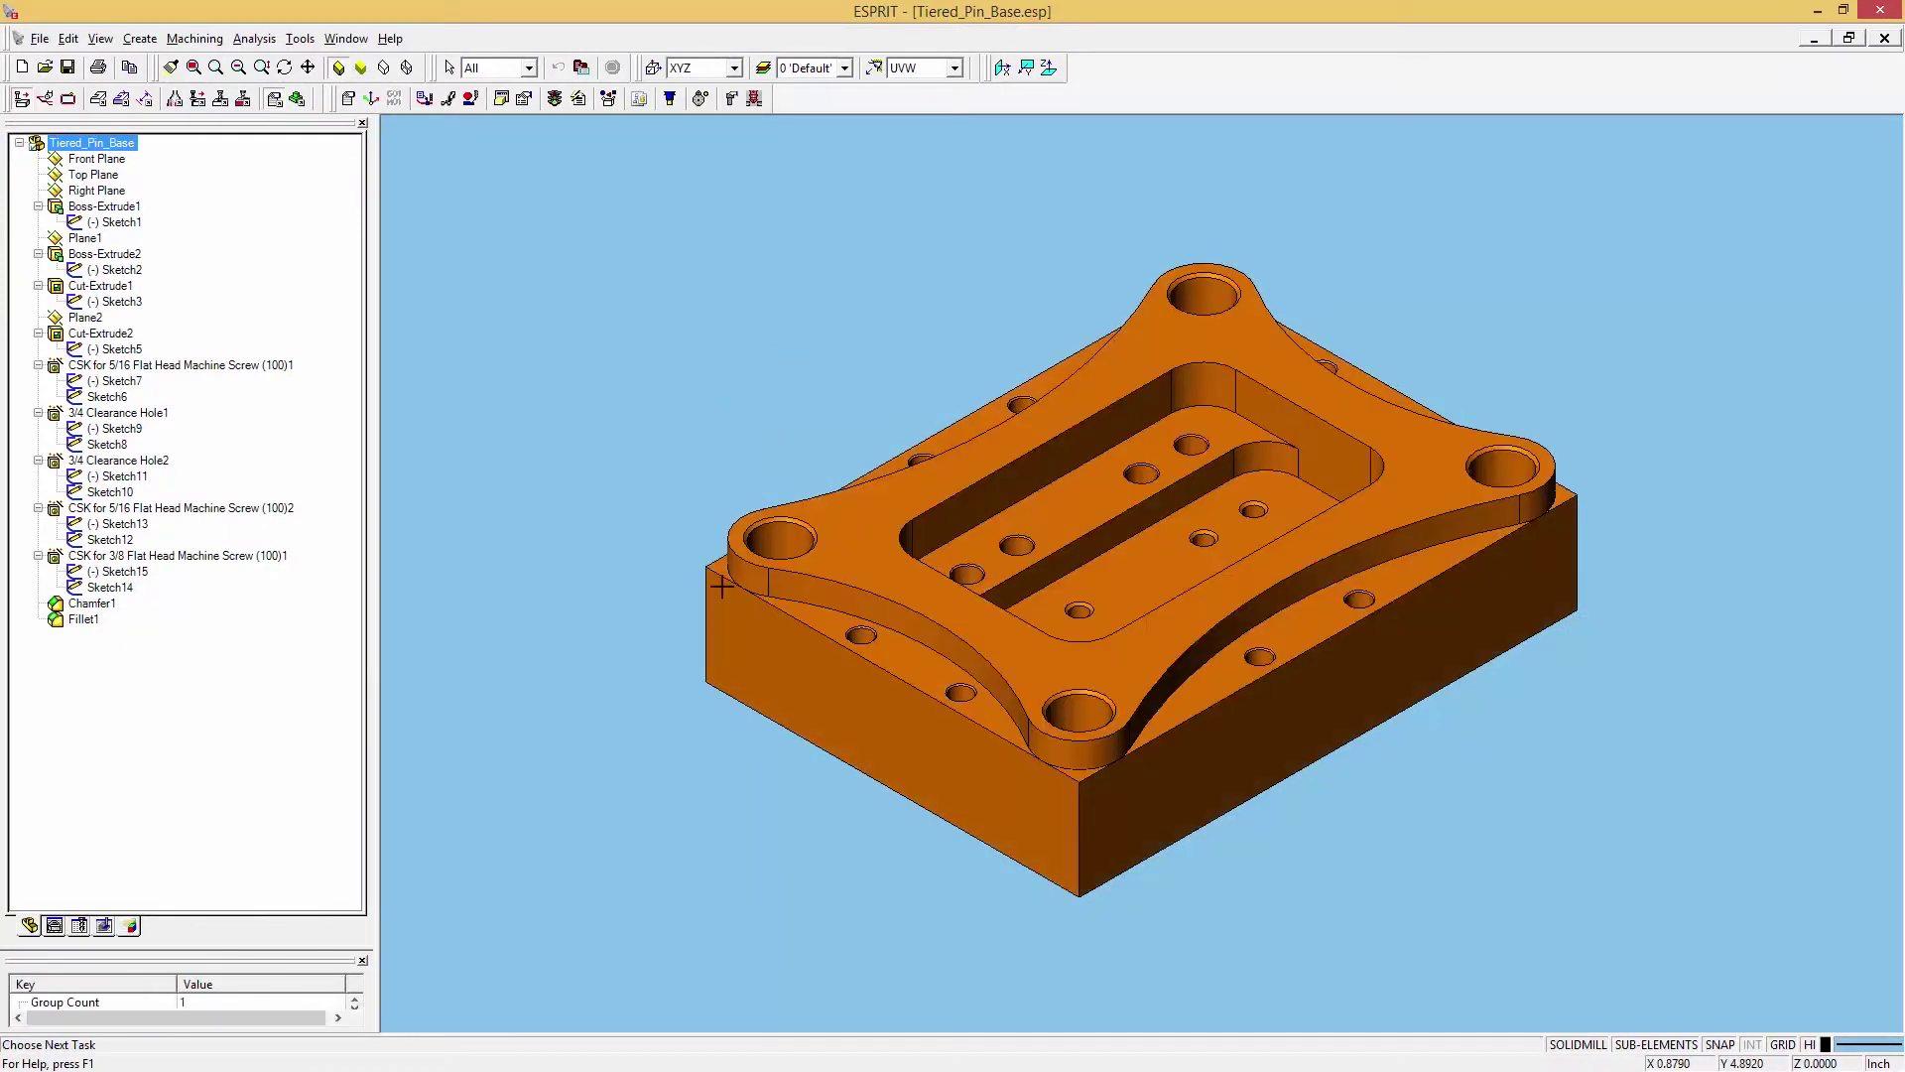
pyautogui.click(130, 926)
pyautogui.rightClick(252, 556)
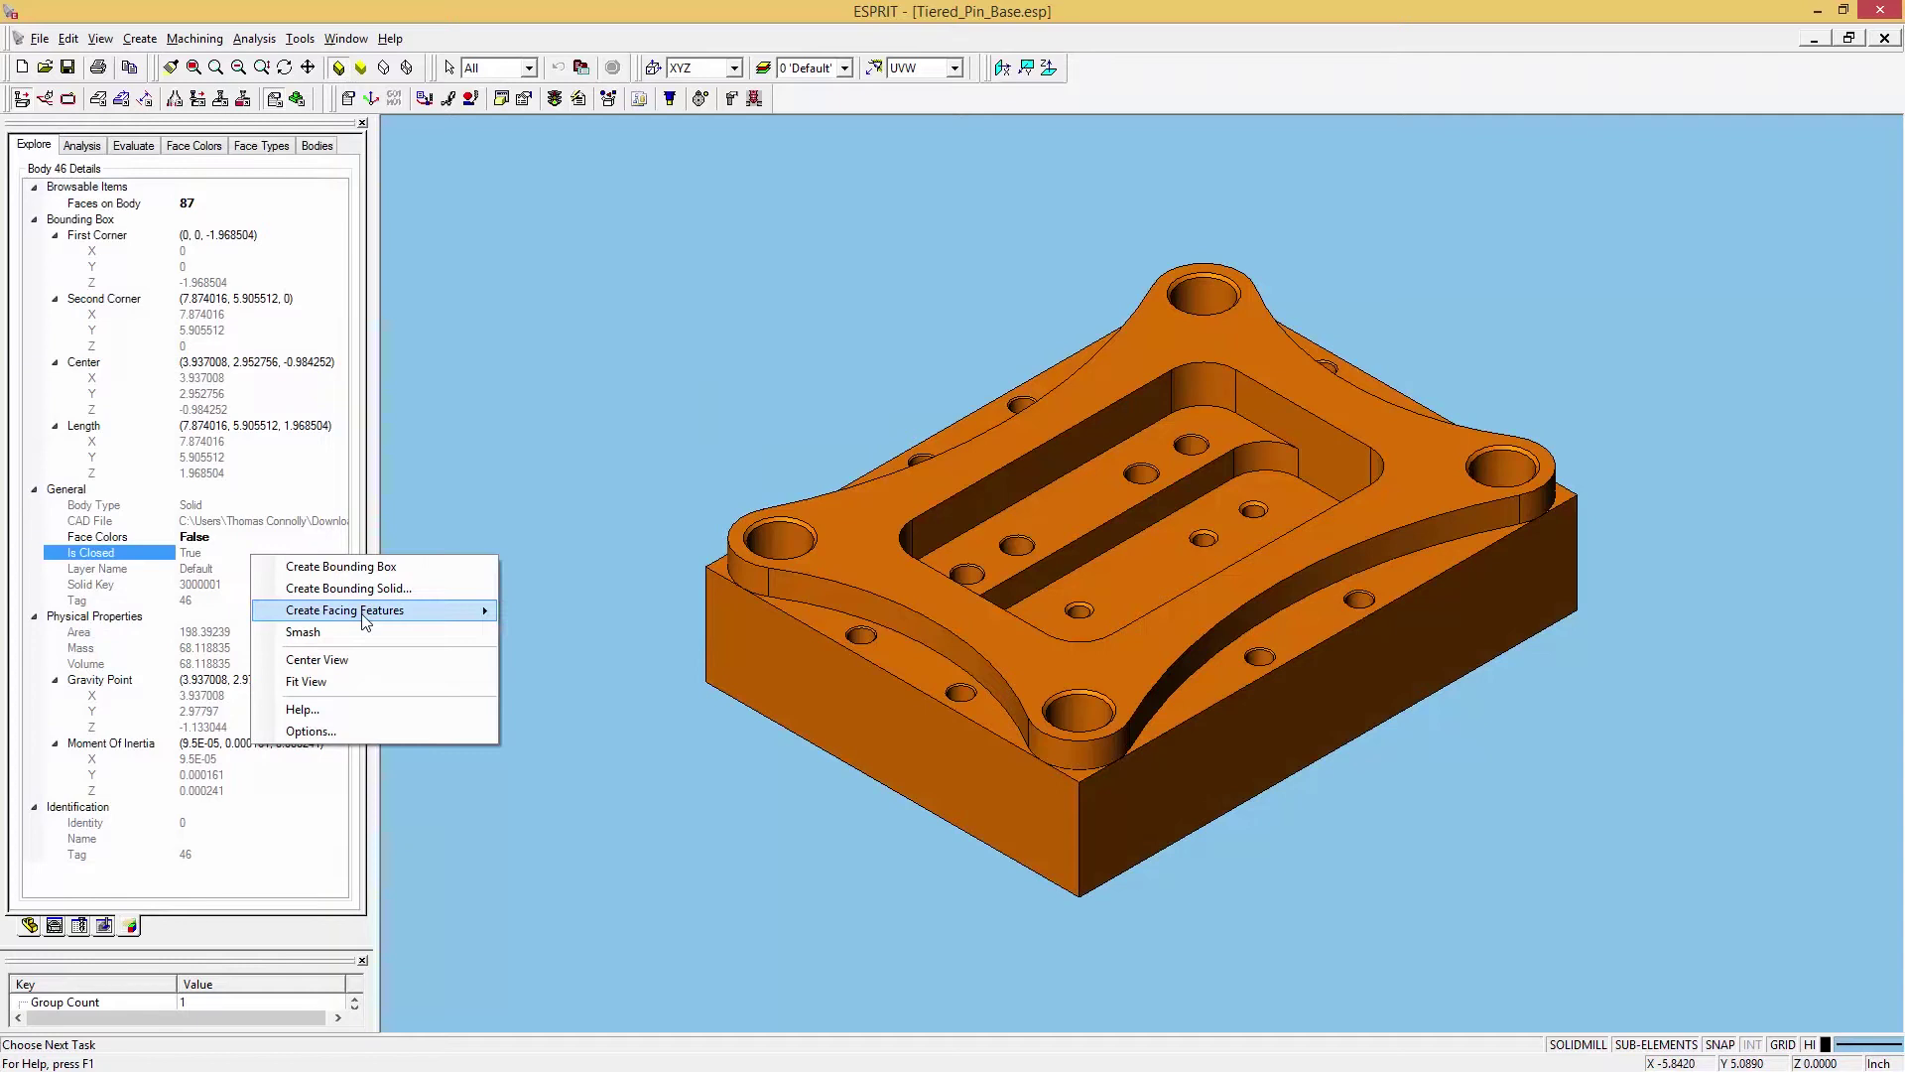
pyautogui.moveTo(397, 611)
pyautogui.click(556, 655)
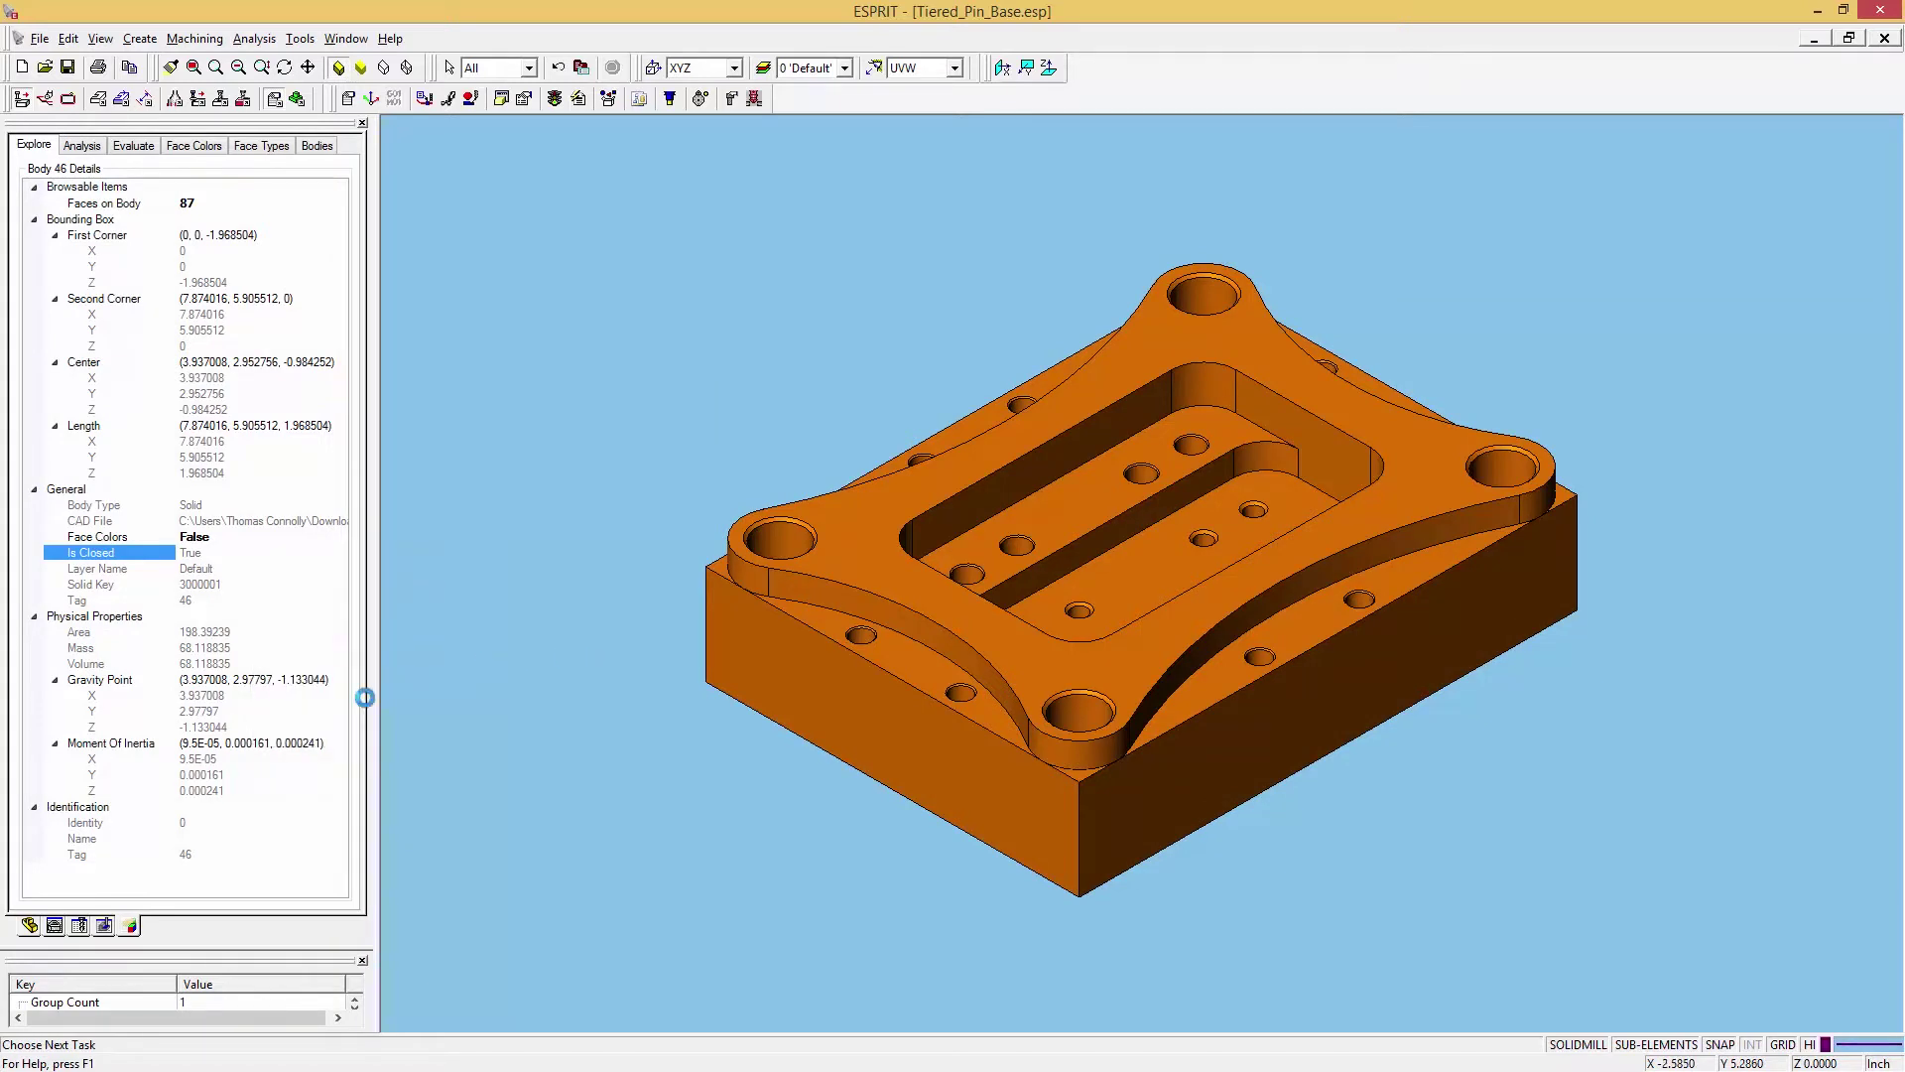
pyautogui.click(57, 928)
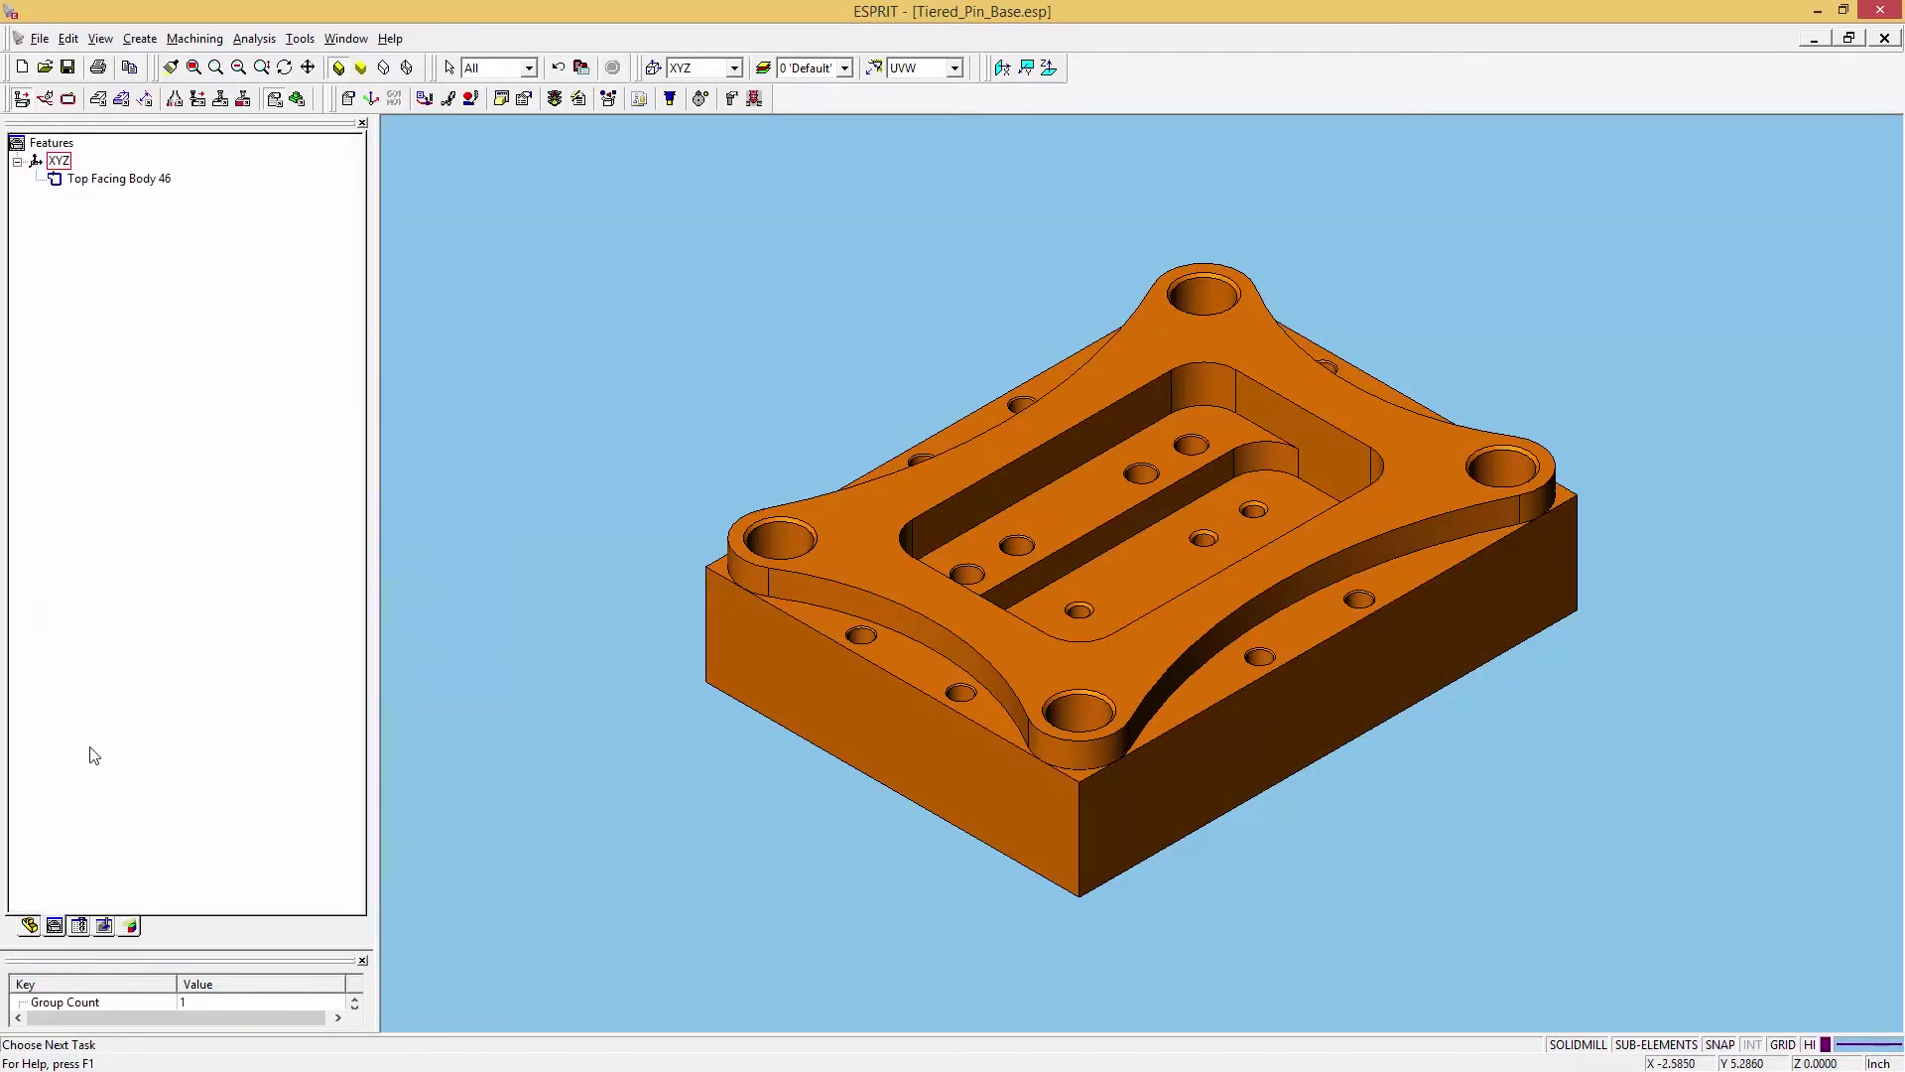
# Recognise the pocket features and the four countersink hole features from the solid
pyautogui.click(121, 98)
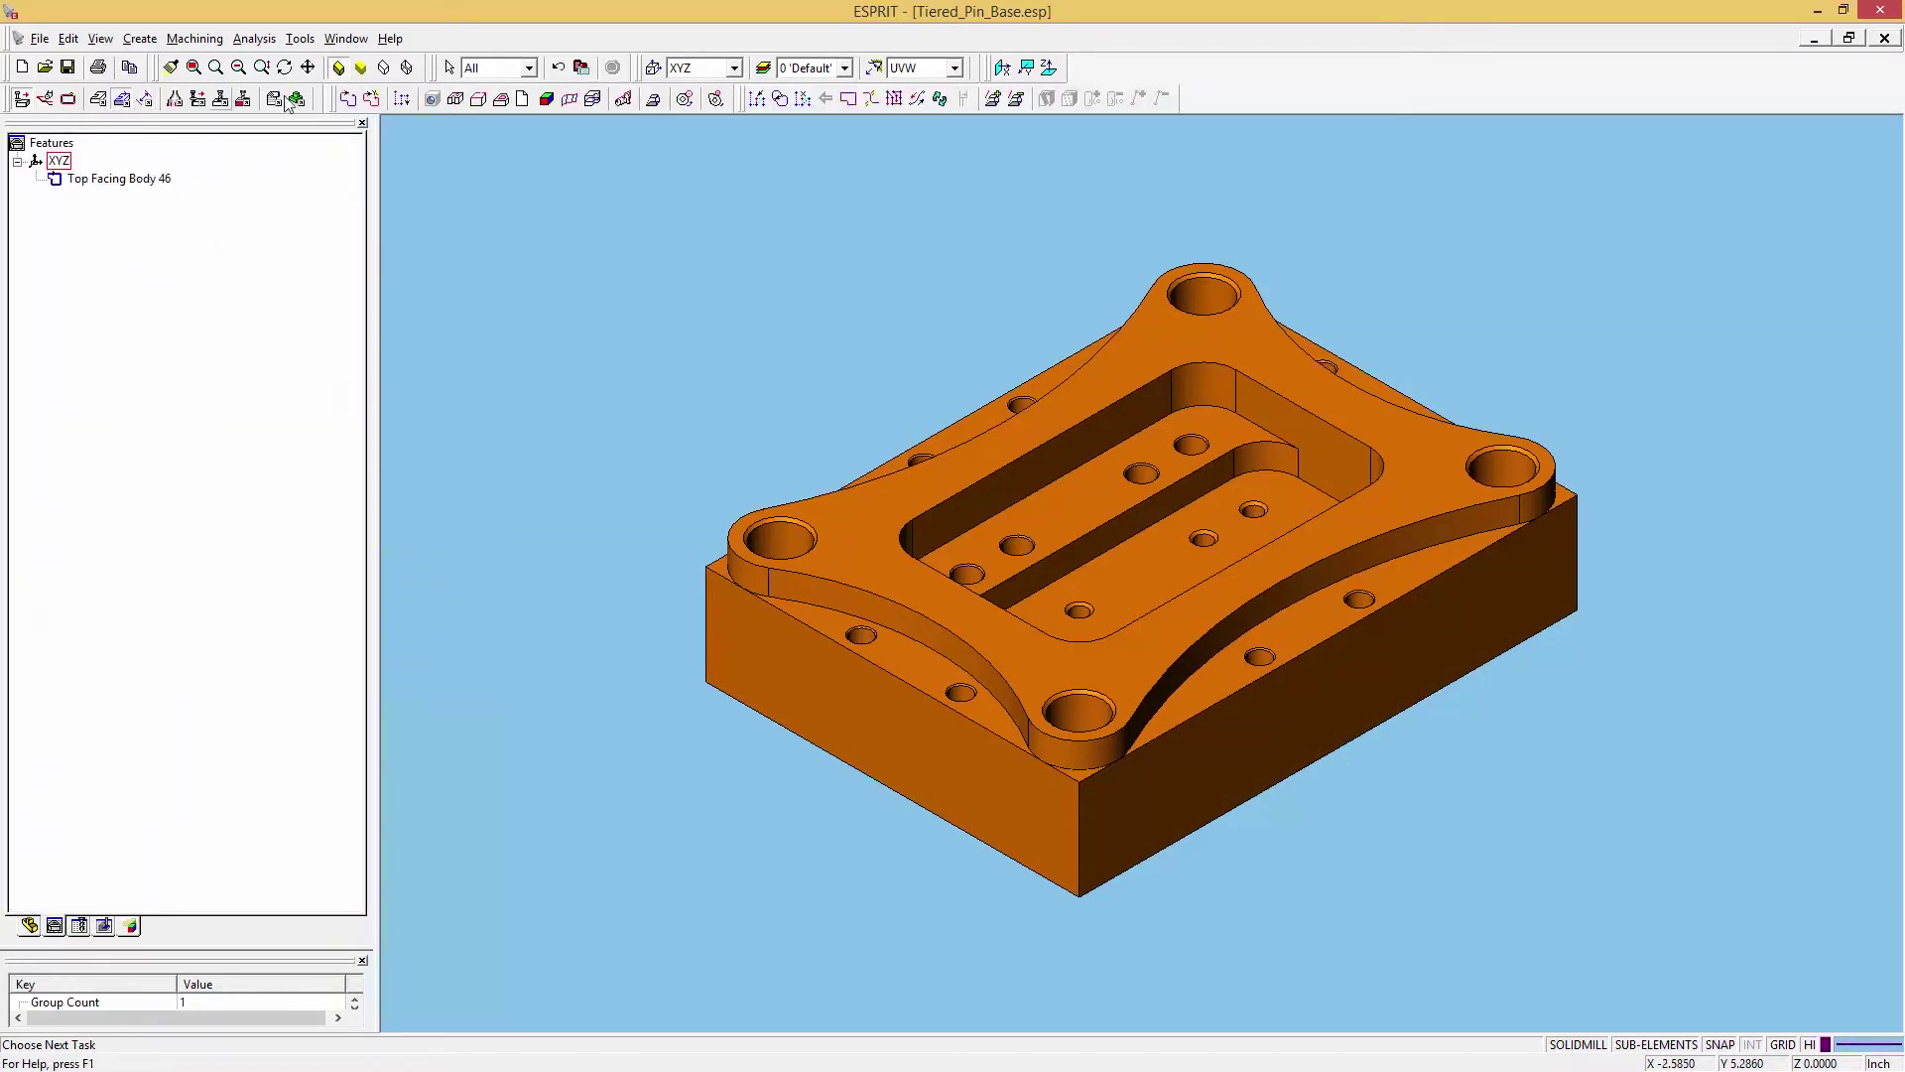
pyautogui.click(499, 105)
pyautogui.click(434, 100)
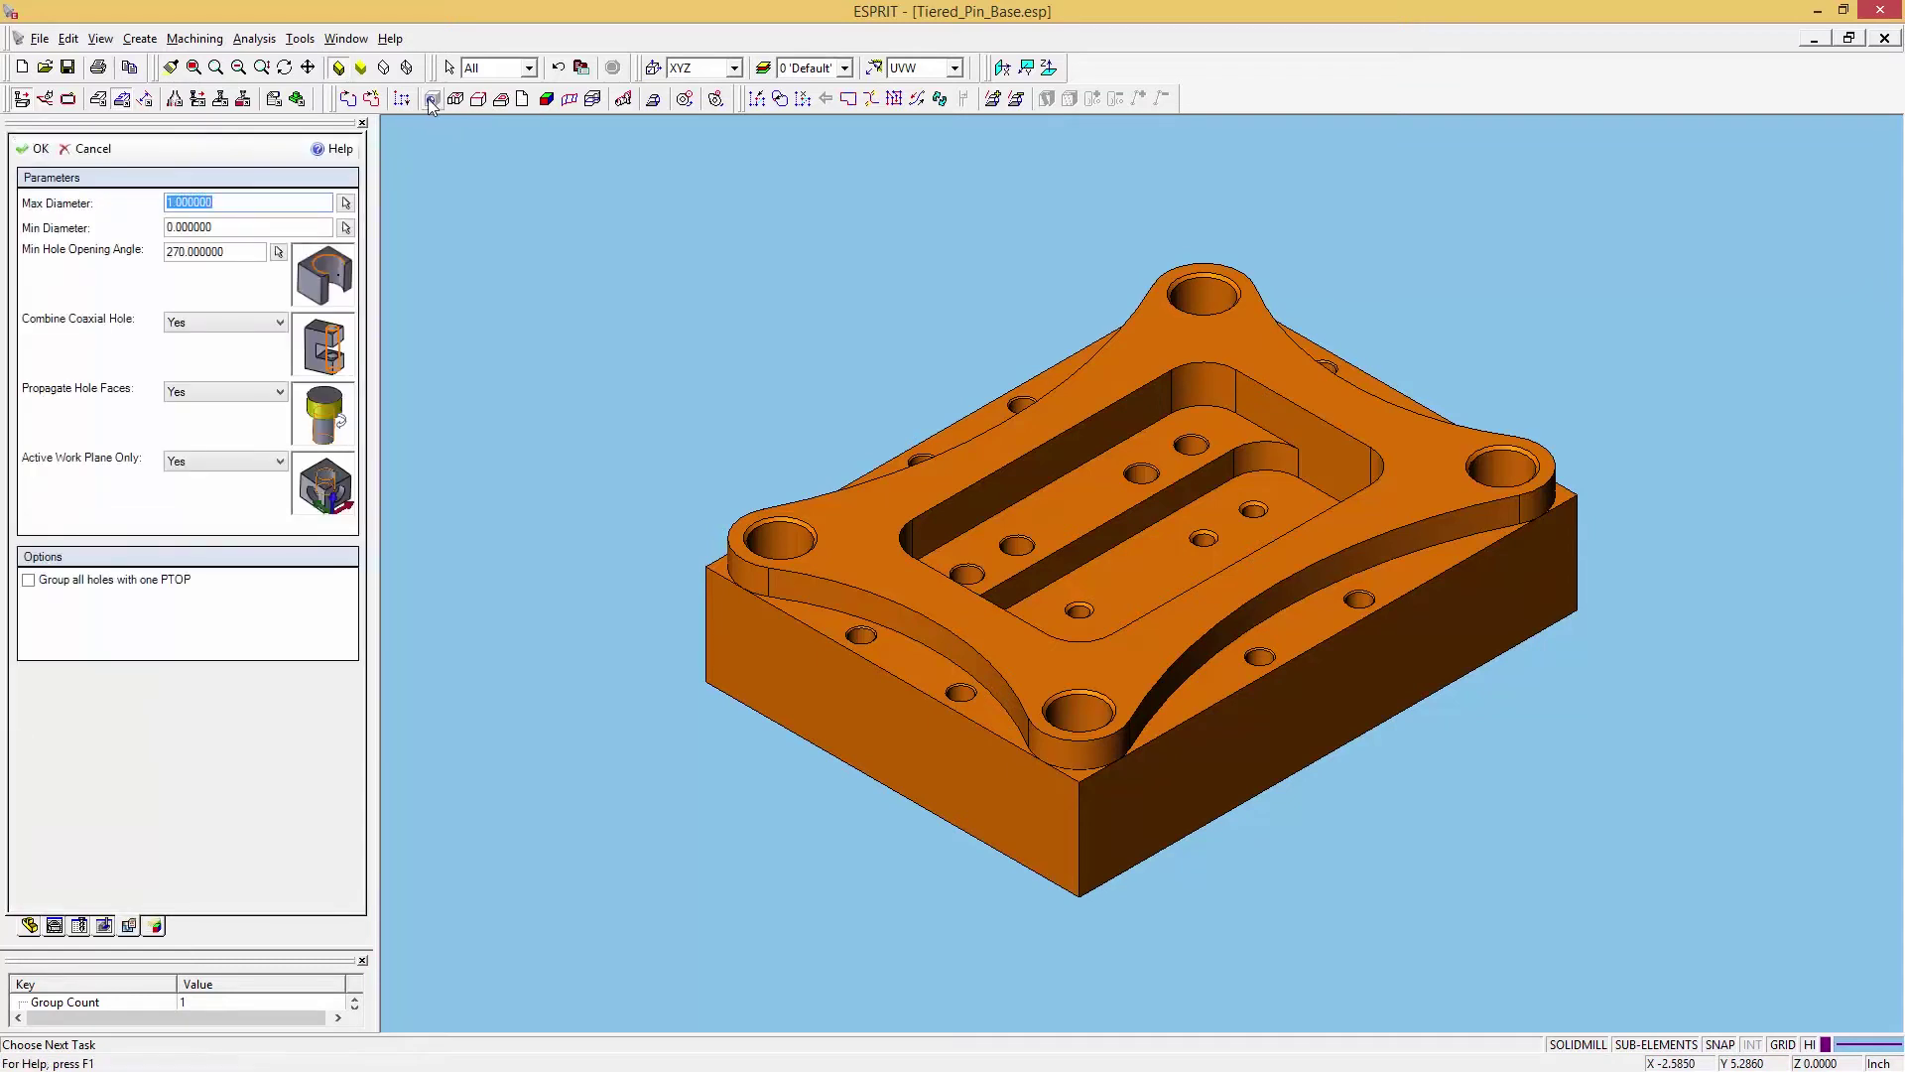
pyautogui.click(31, 150)
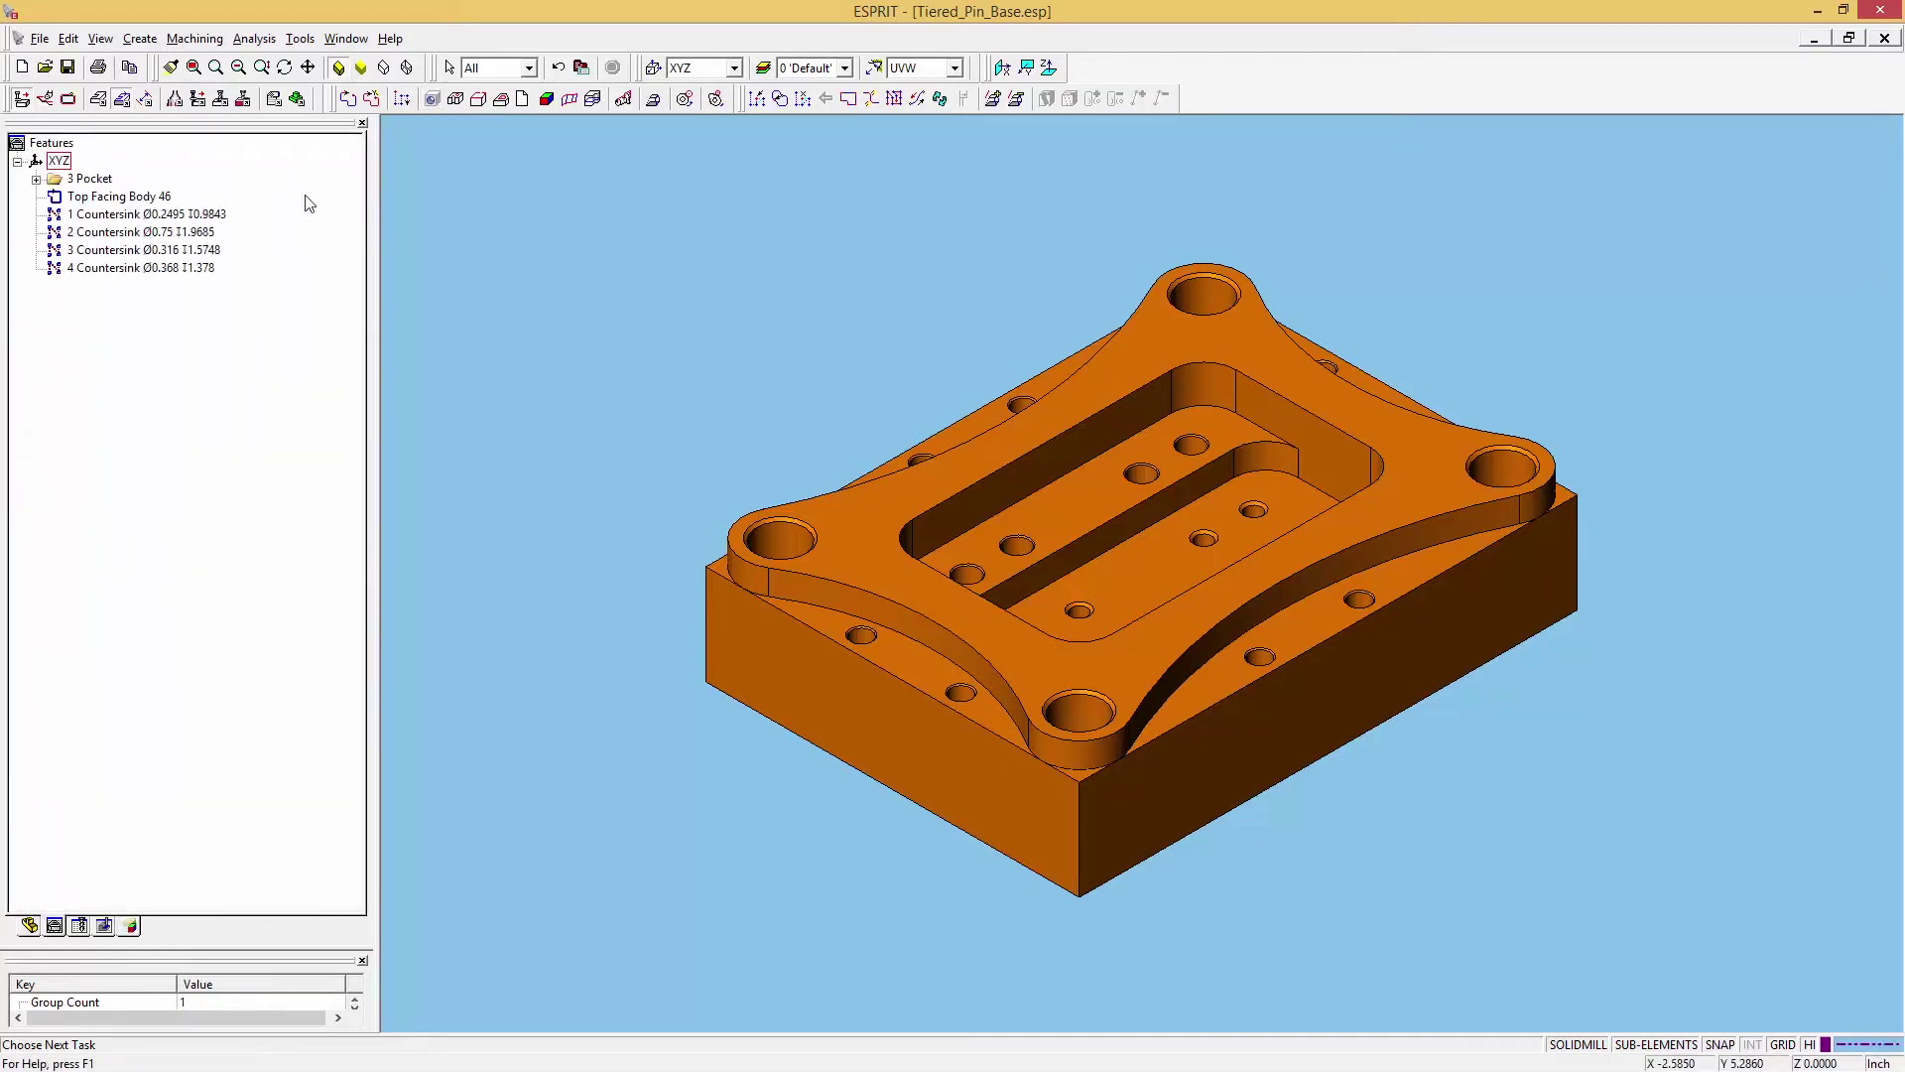
# Inspect the KnowledgeBase properties of the 3 Pocket feature
pyautogui.moveTo(216, 947); pyautogui.dragTo(216, 732)
pyautogui.click(93, 180)
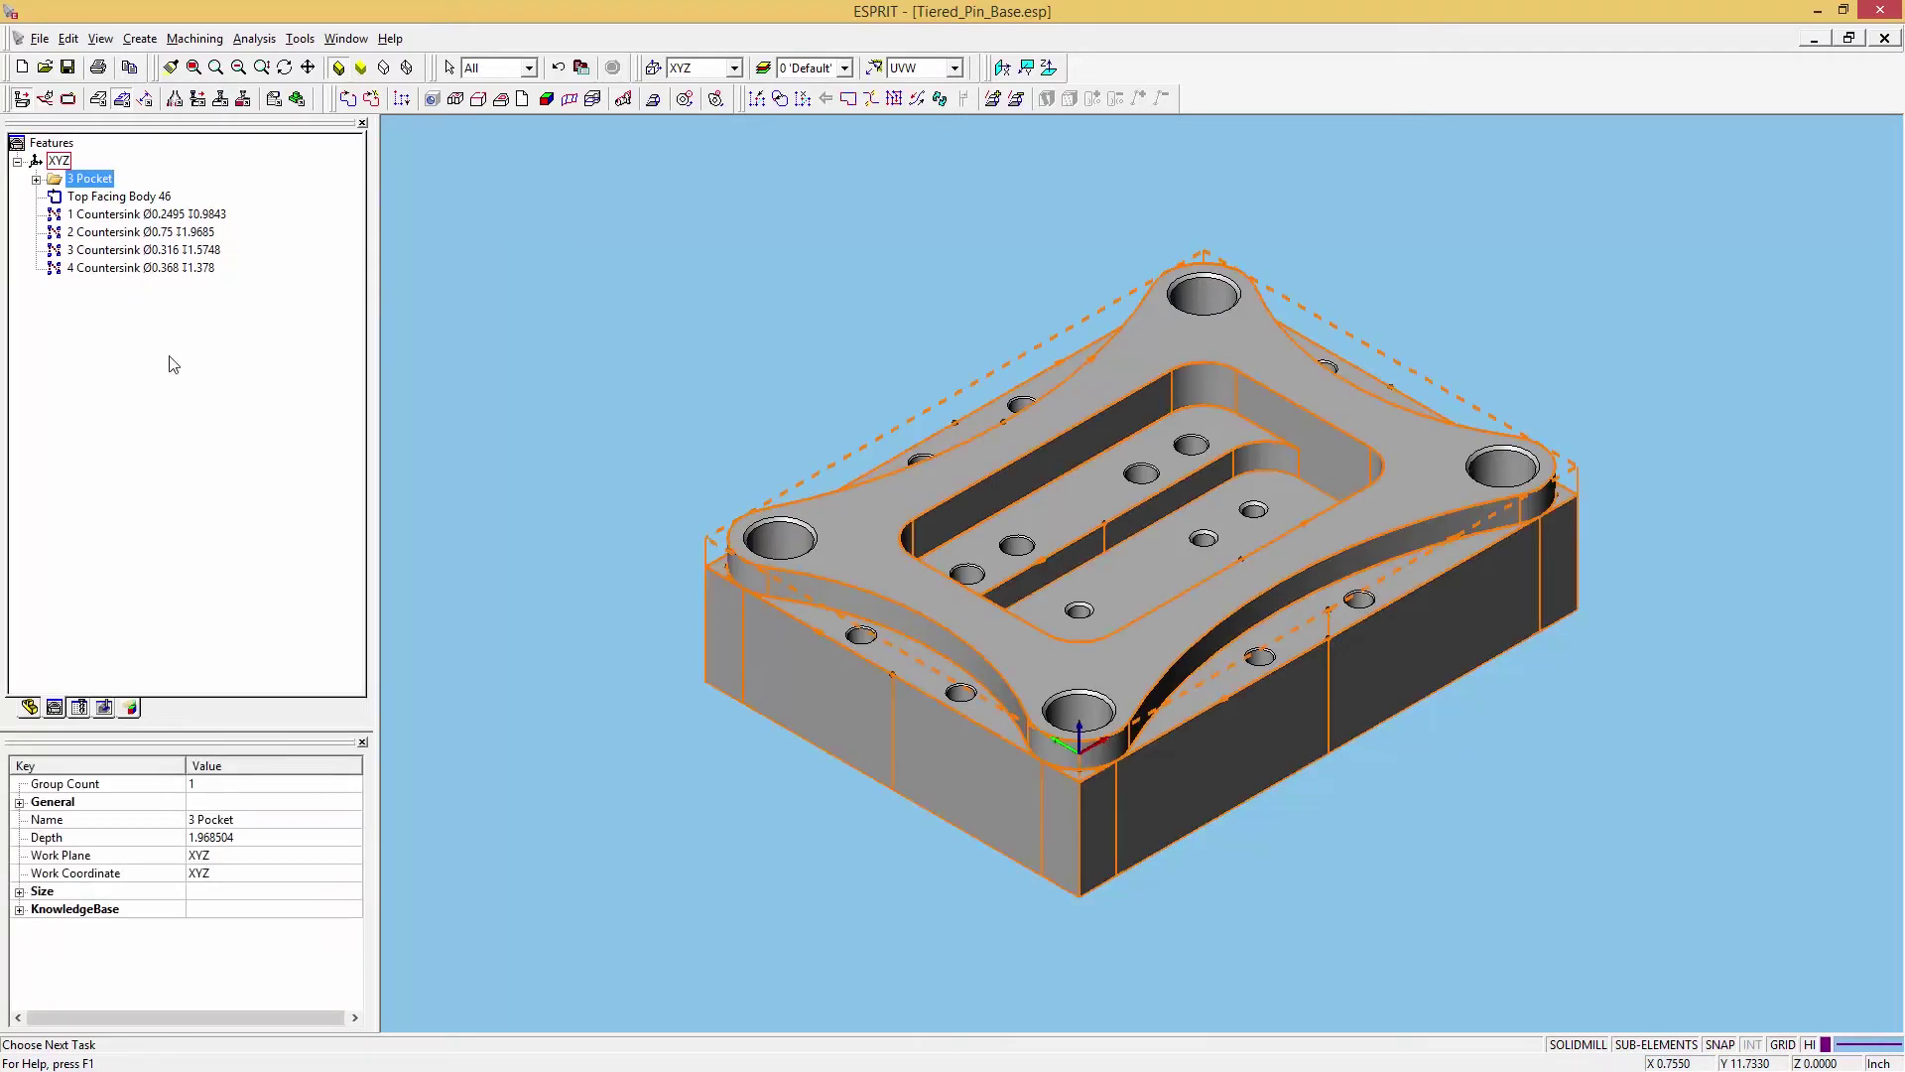
pyautogui.click(18, 910)
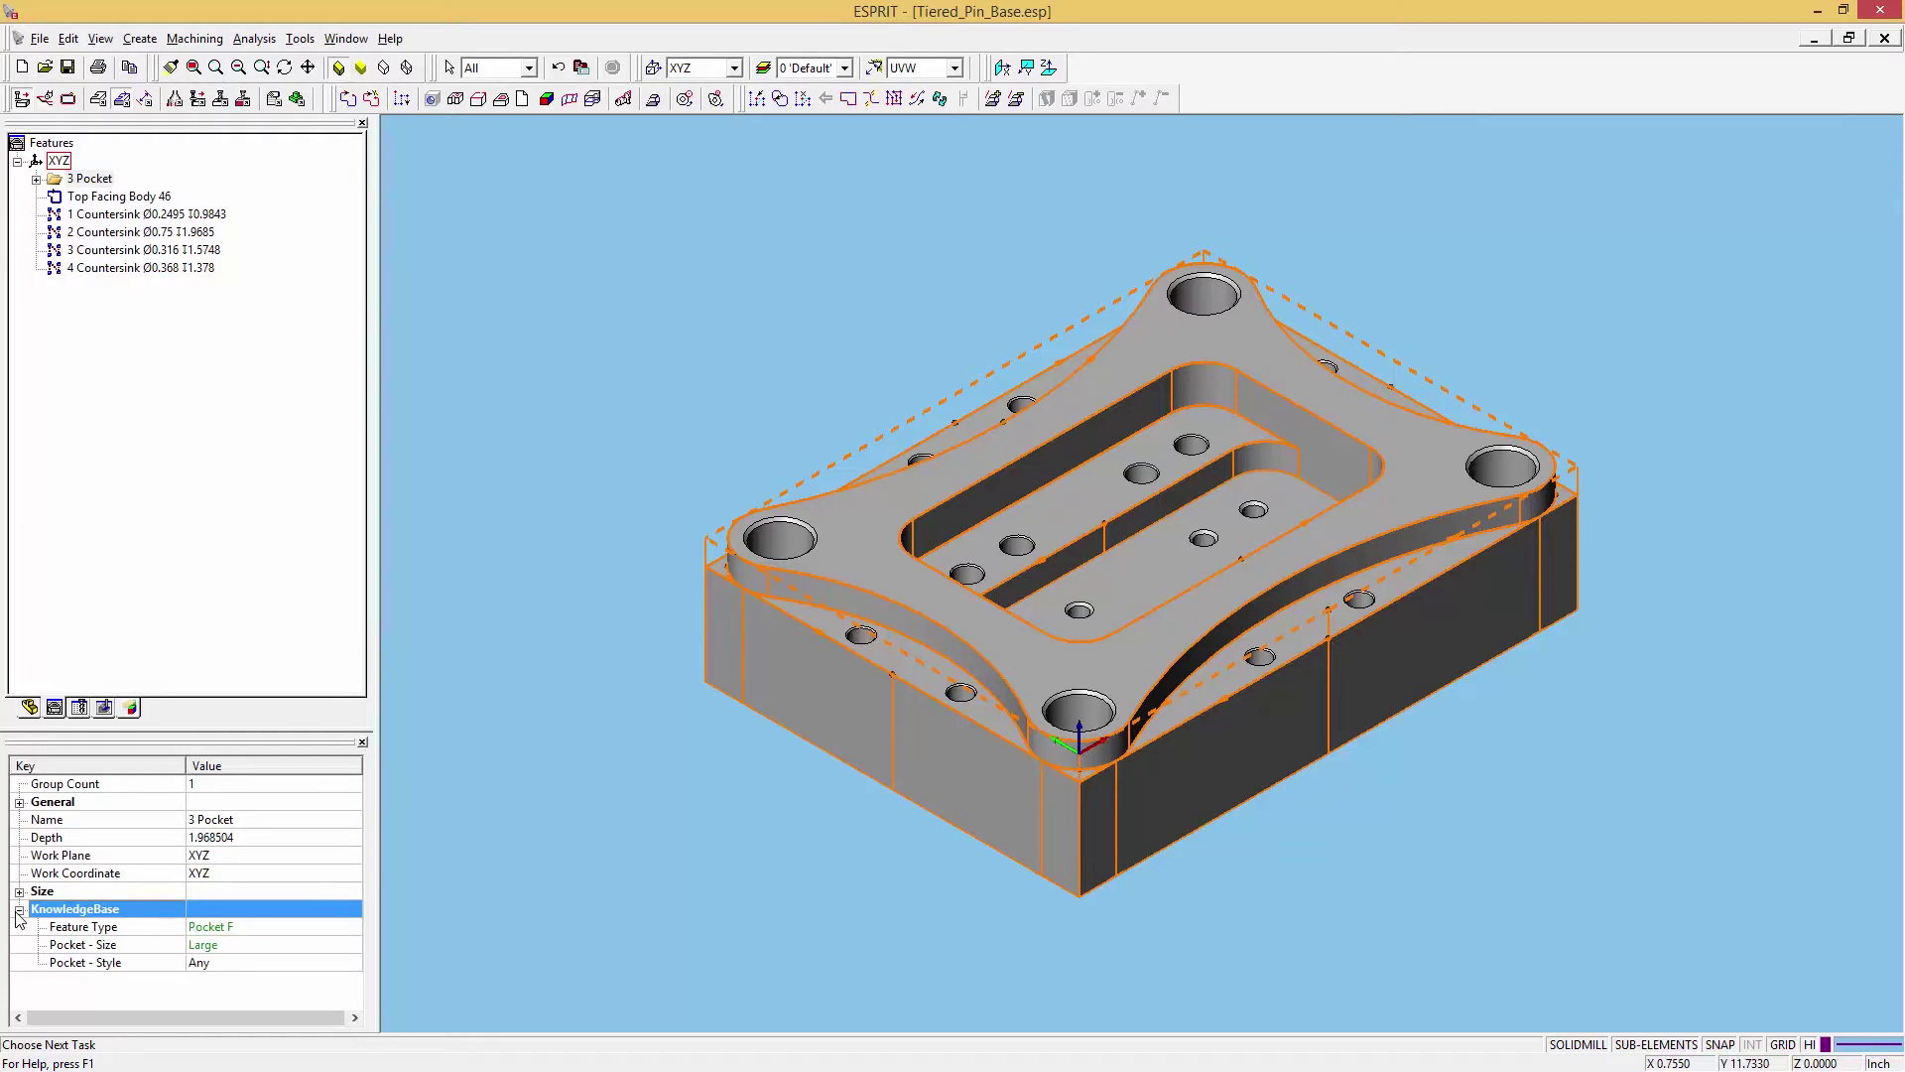
# Select 3 Pocket, Top Facing Body 46 and all four countersink features together
pyautogui.click(122, 200)
pyautogui.click(126, 216)
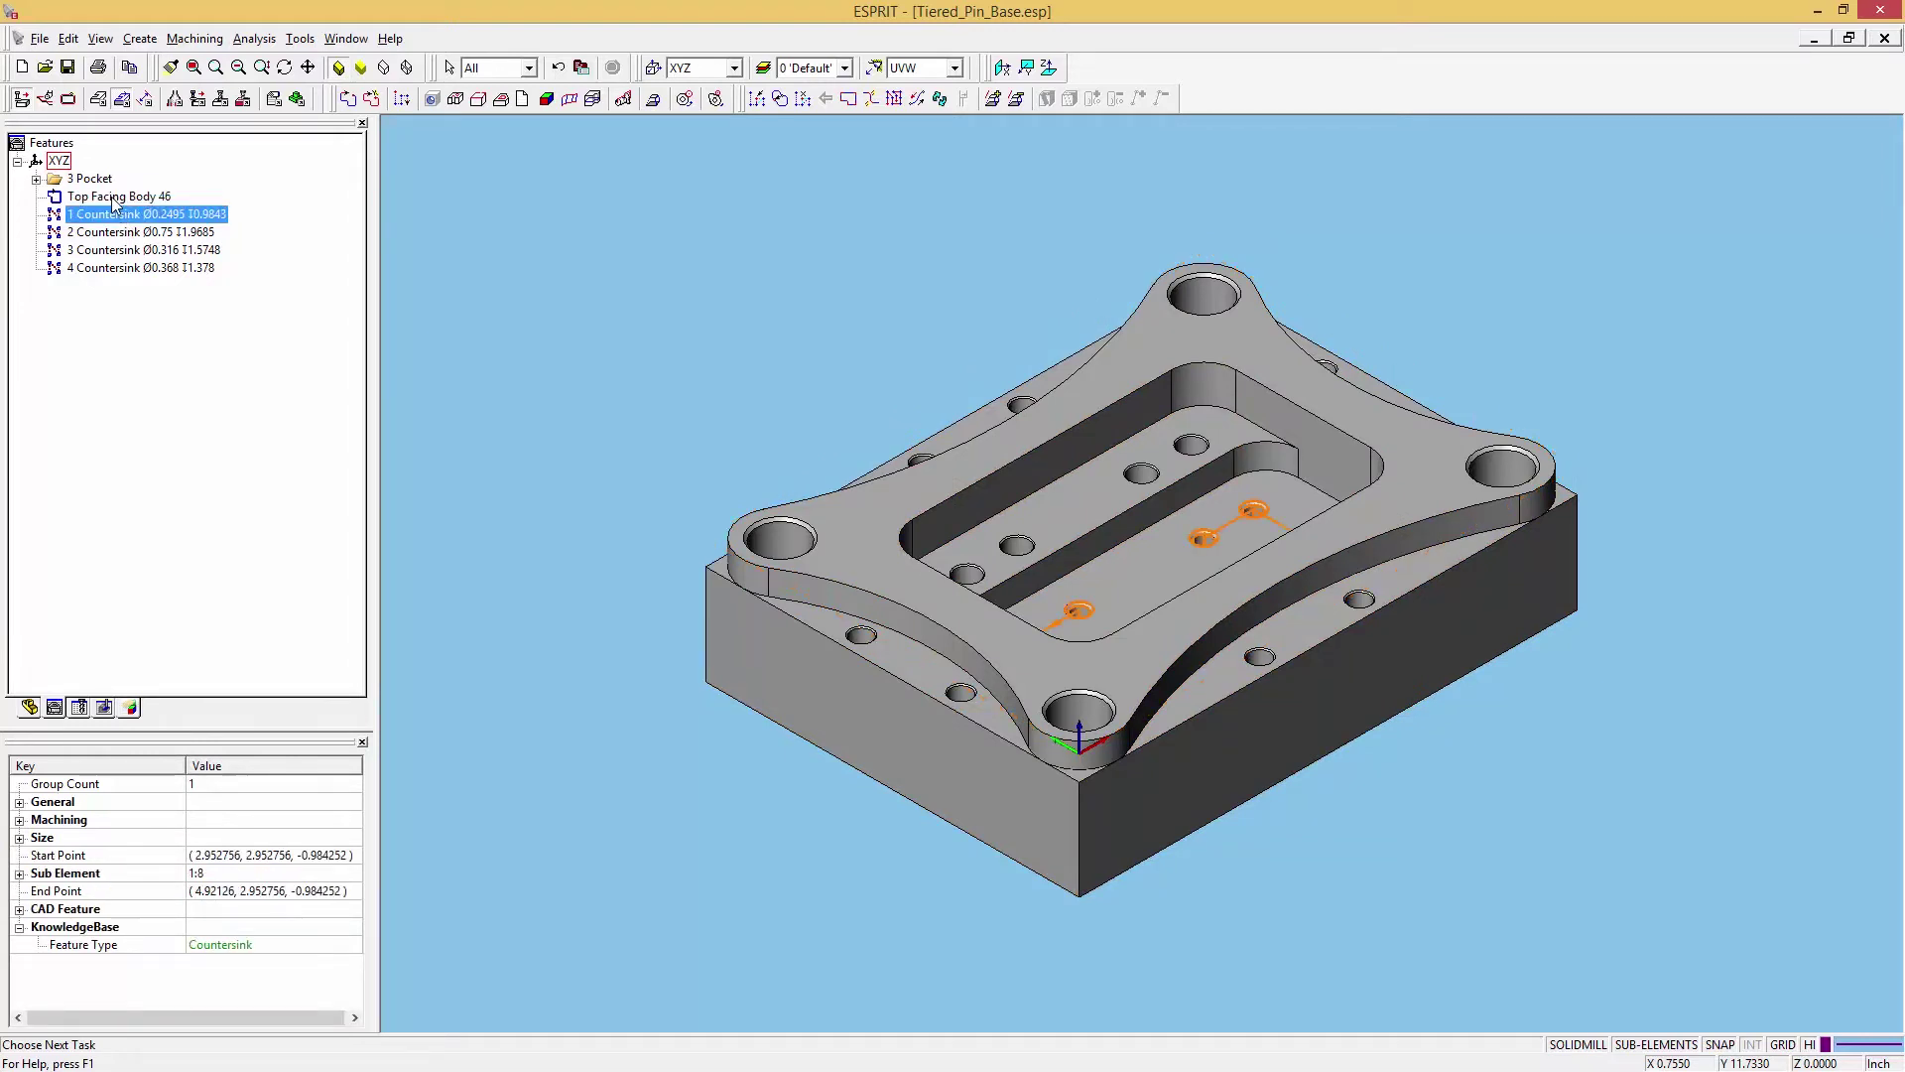
pyautogui.keyDown('ctrl'); pyautogui.click(114, 198); pyautogui.keyUp('ctrl')
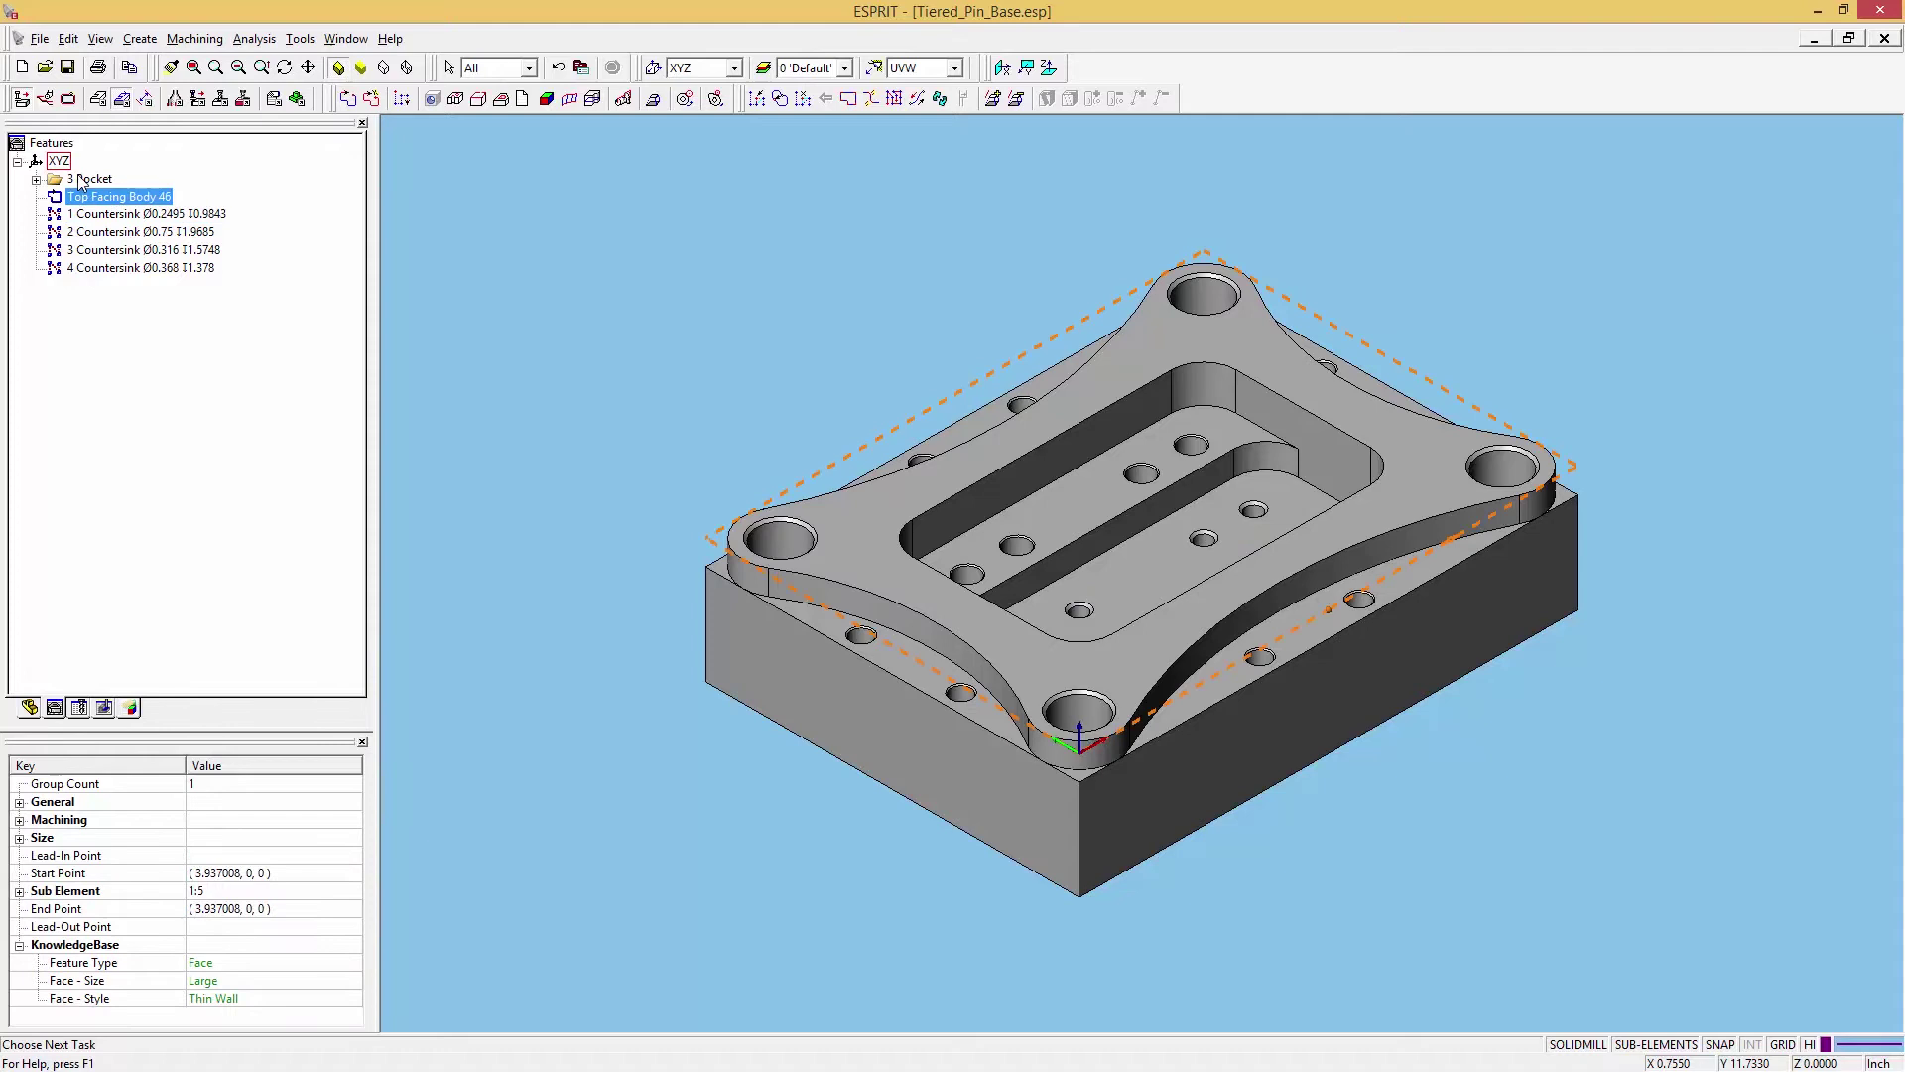
pyautogui.keyDown('ctrl'); pyautogui.click(89, 180); pyautogui.keyUp('ctrl')
pyautogui.keyDown('ctrl'); pyautogui.click(139, 233); pyautogui.keyUp('ctrl')
pyautogui.keyDown('ctrl'); pyautogui.click(155, 251); pyautogui.keyUp('ctrl')
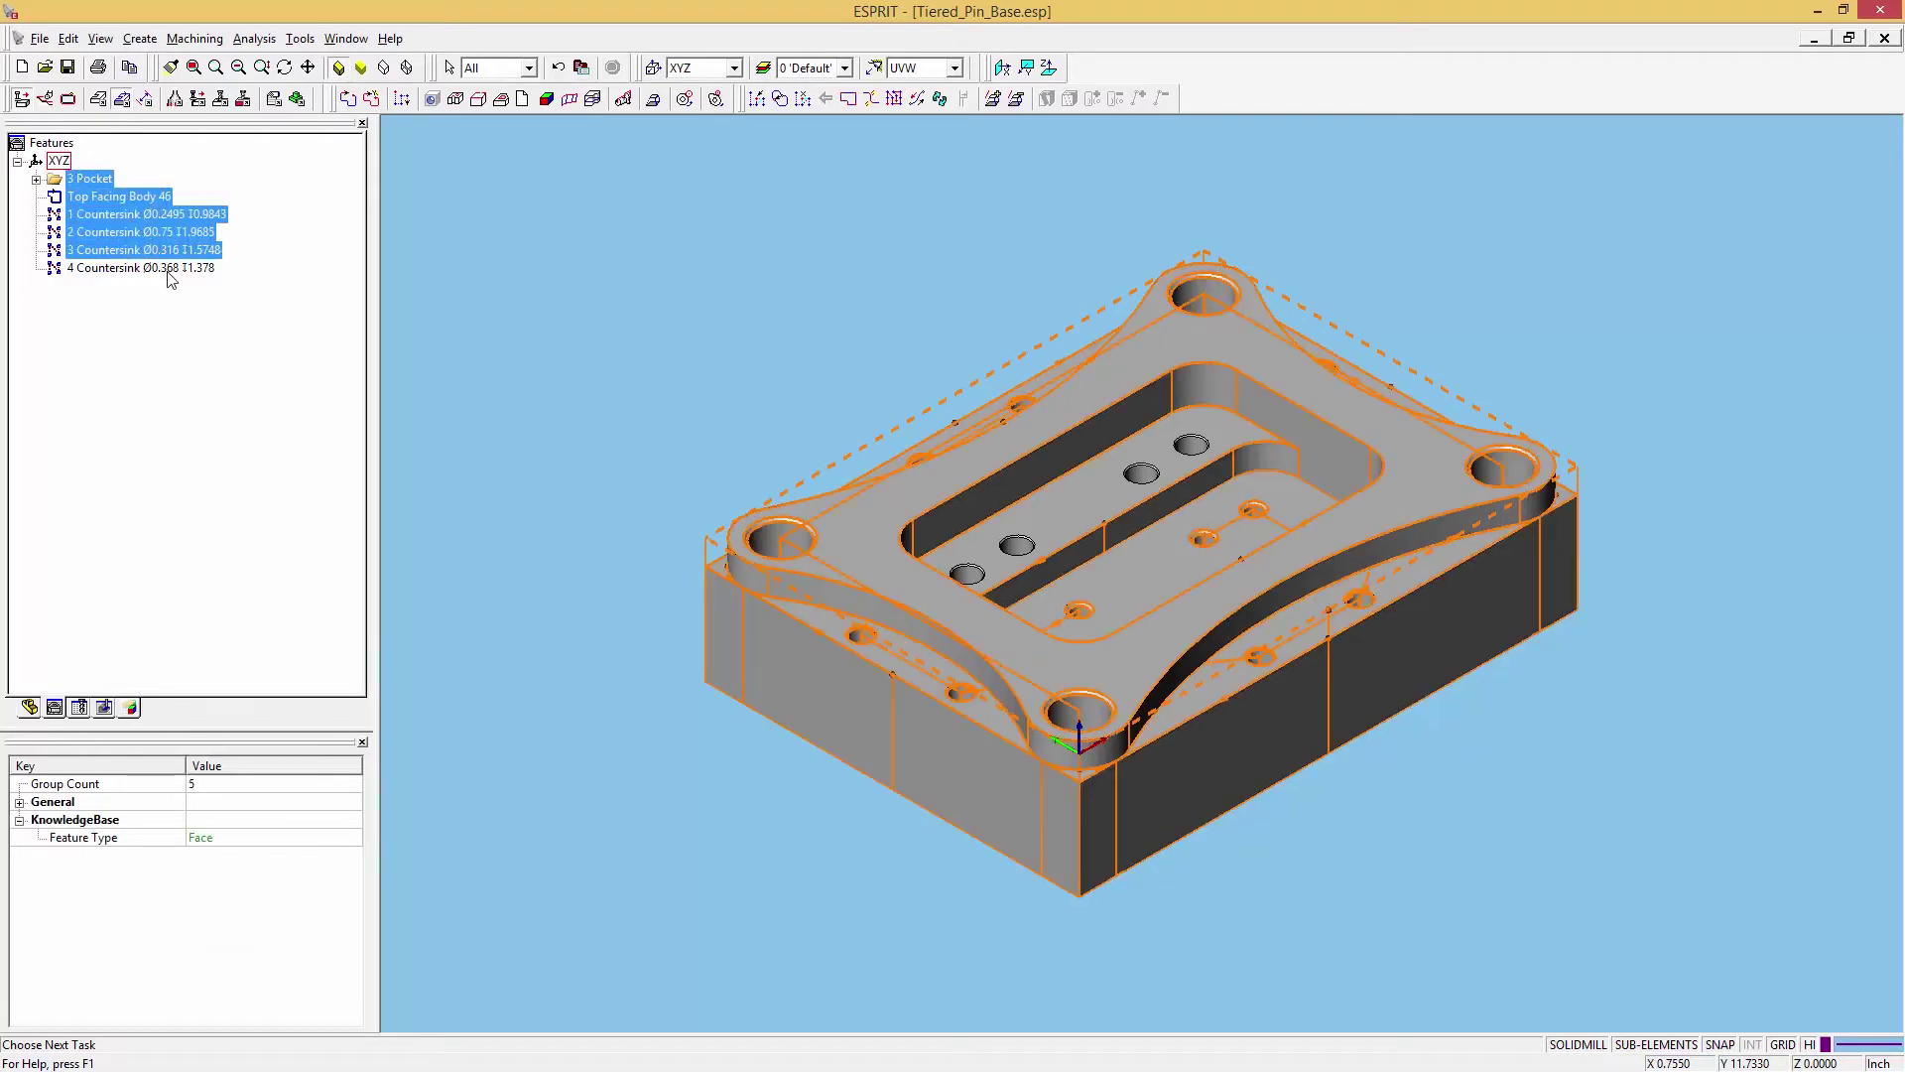
pyautogui.keyDown('ctrl'); pyautogui.click(169, 268); pyautogui.keyUp('ctrl')
pyautogui.click(274, 99)
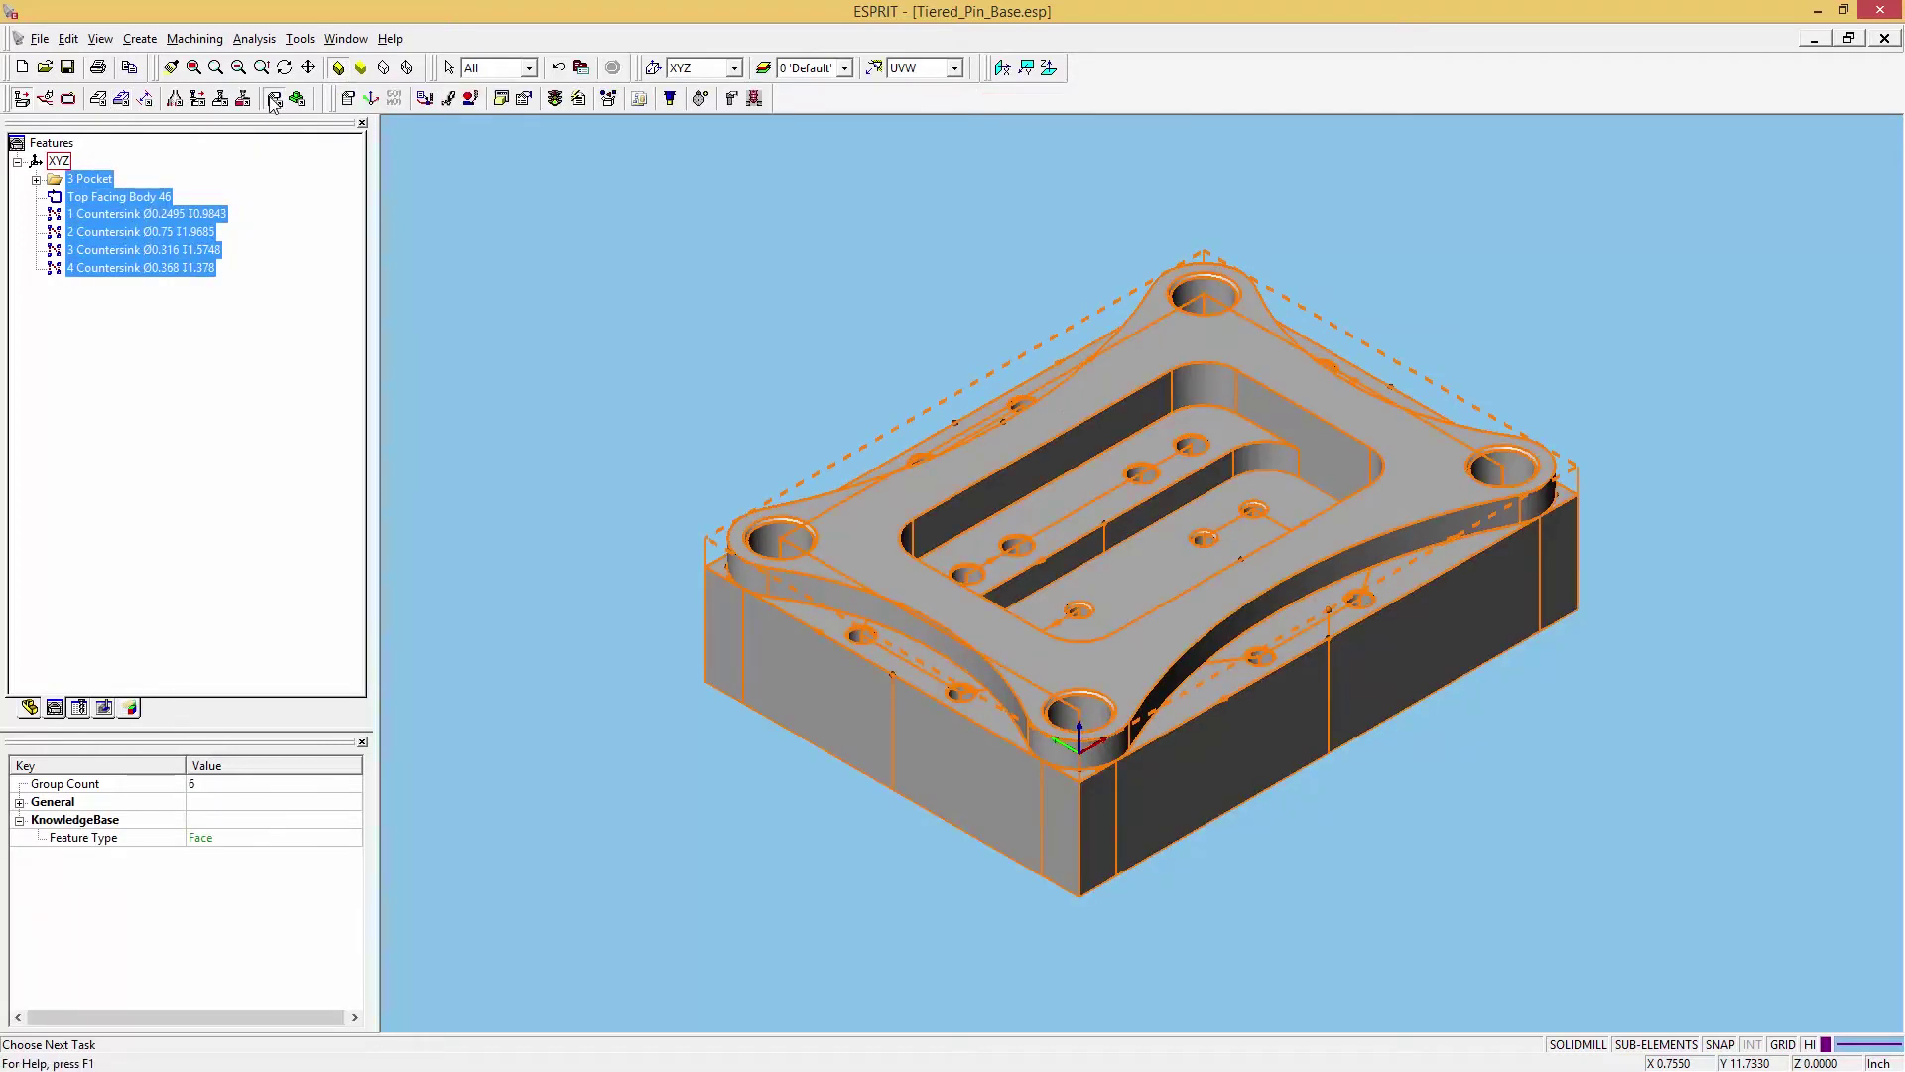
# In Process Manager, review the countersink and pocket processes, then apply toolpaths to all features
pyautogui.click(611, 101)
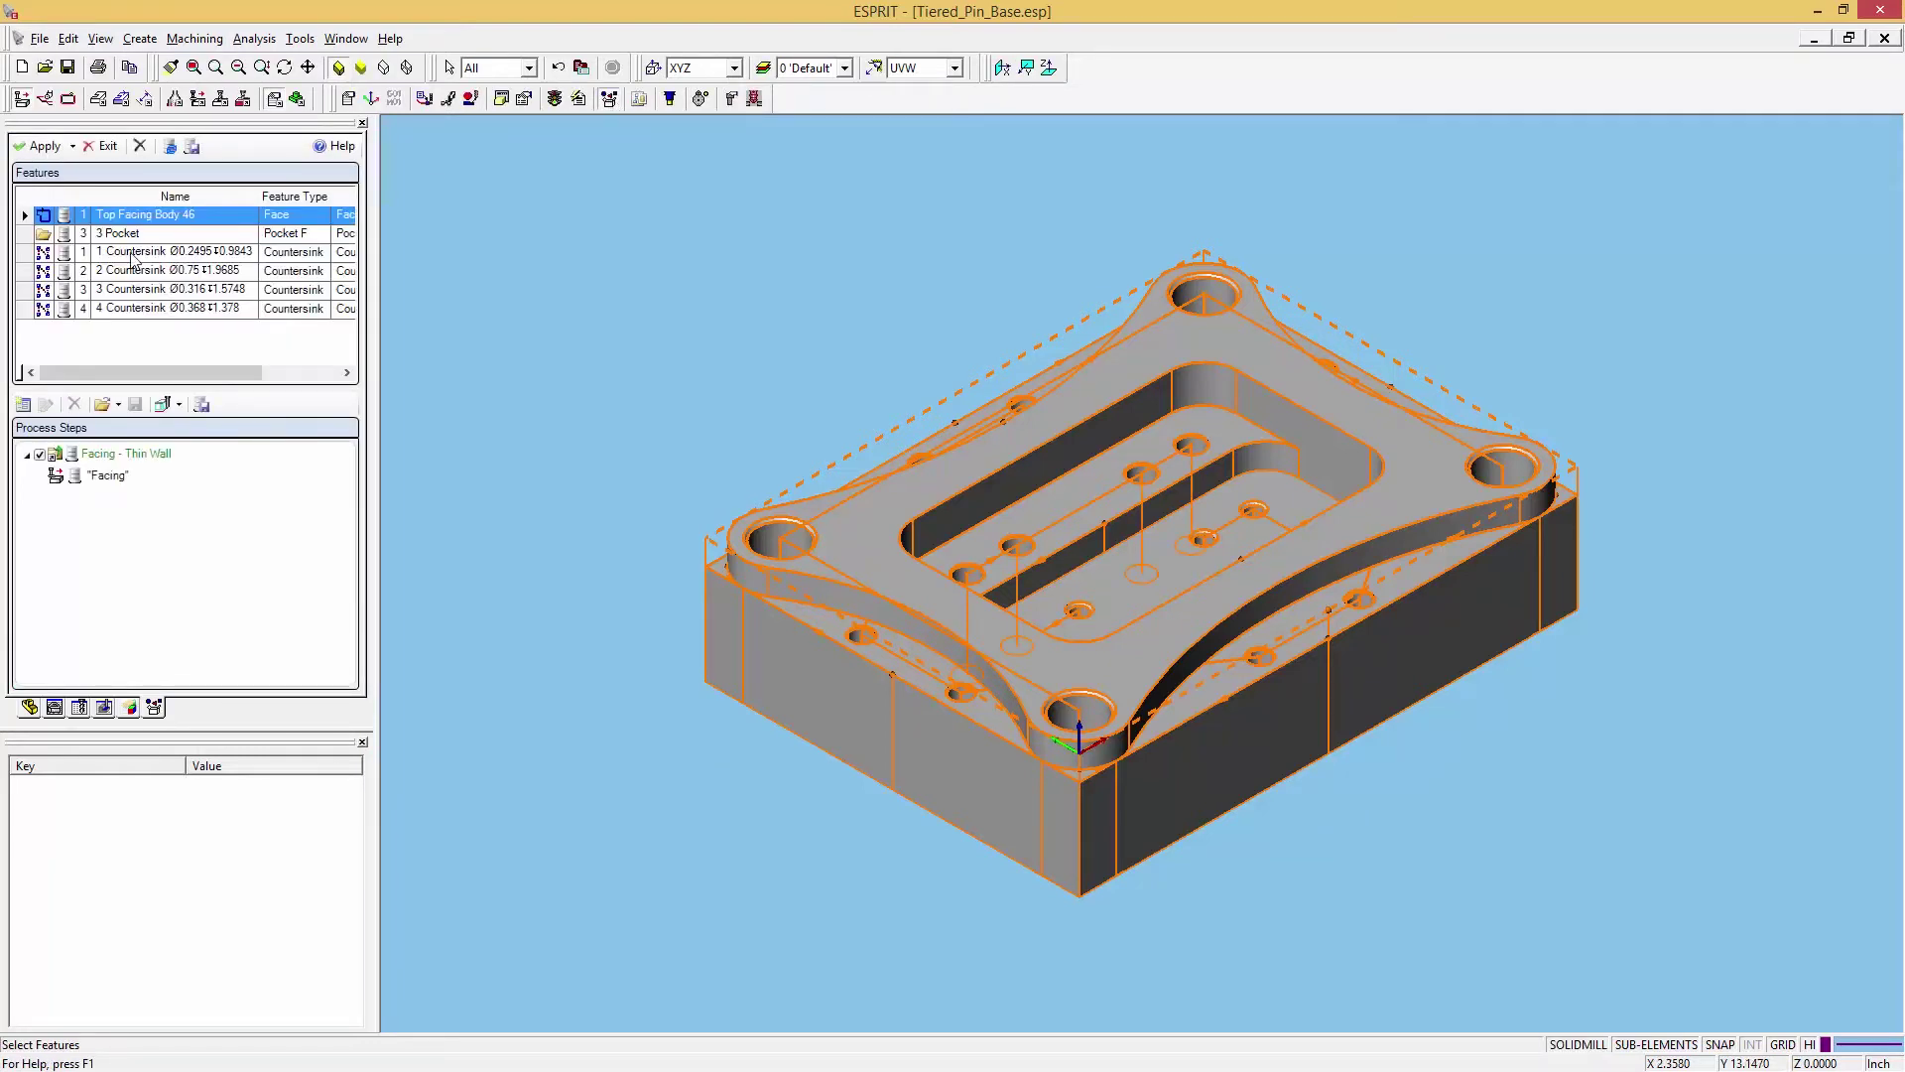
pyautogui.click(135, 271)
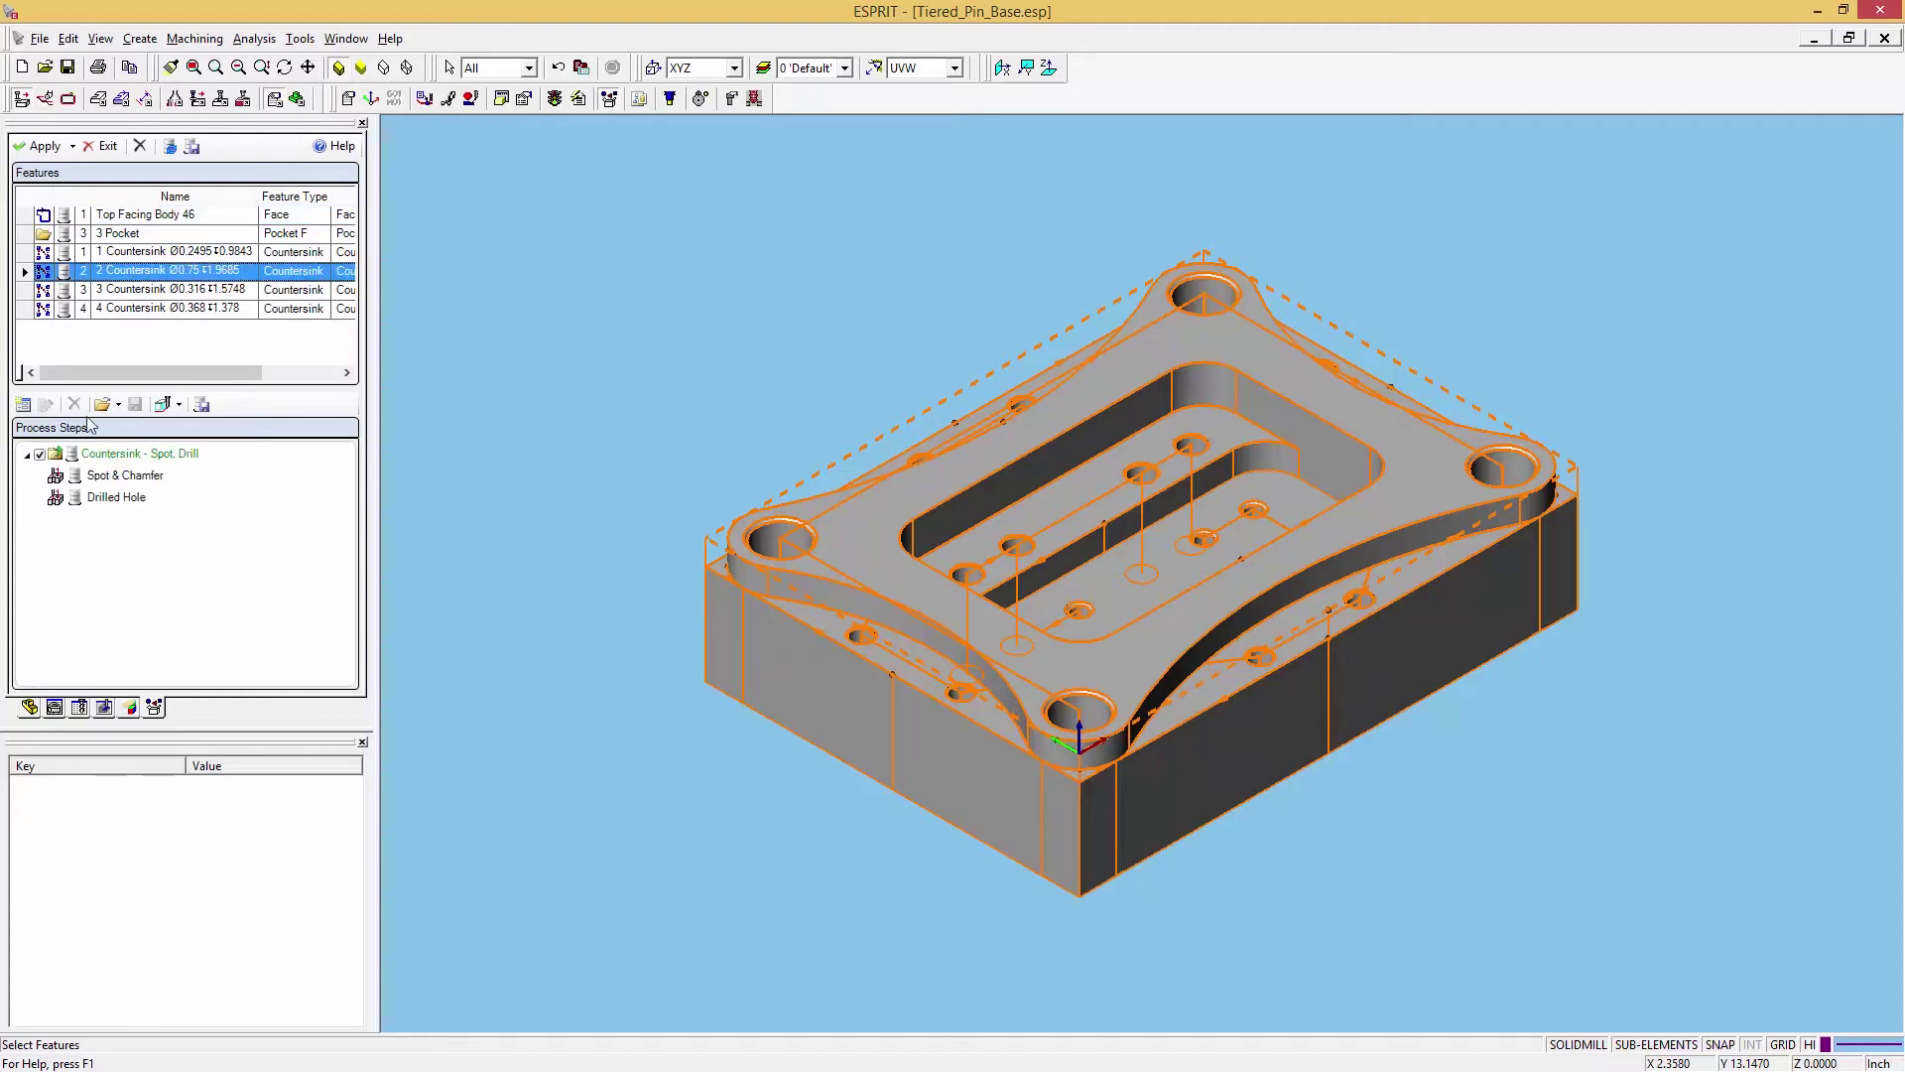
pyautogui.click(141, 238)
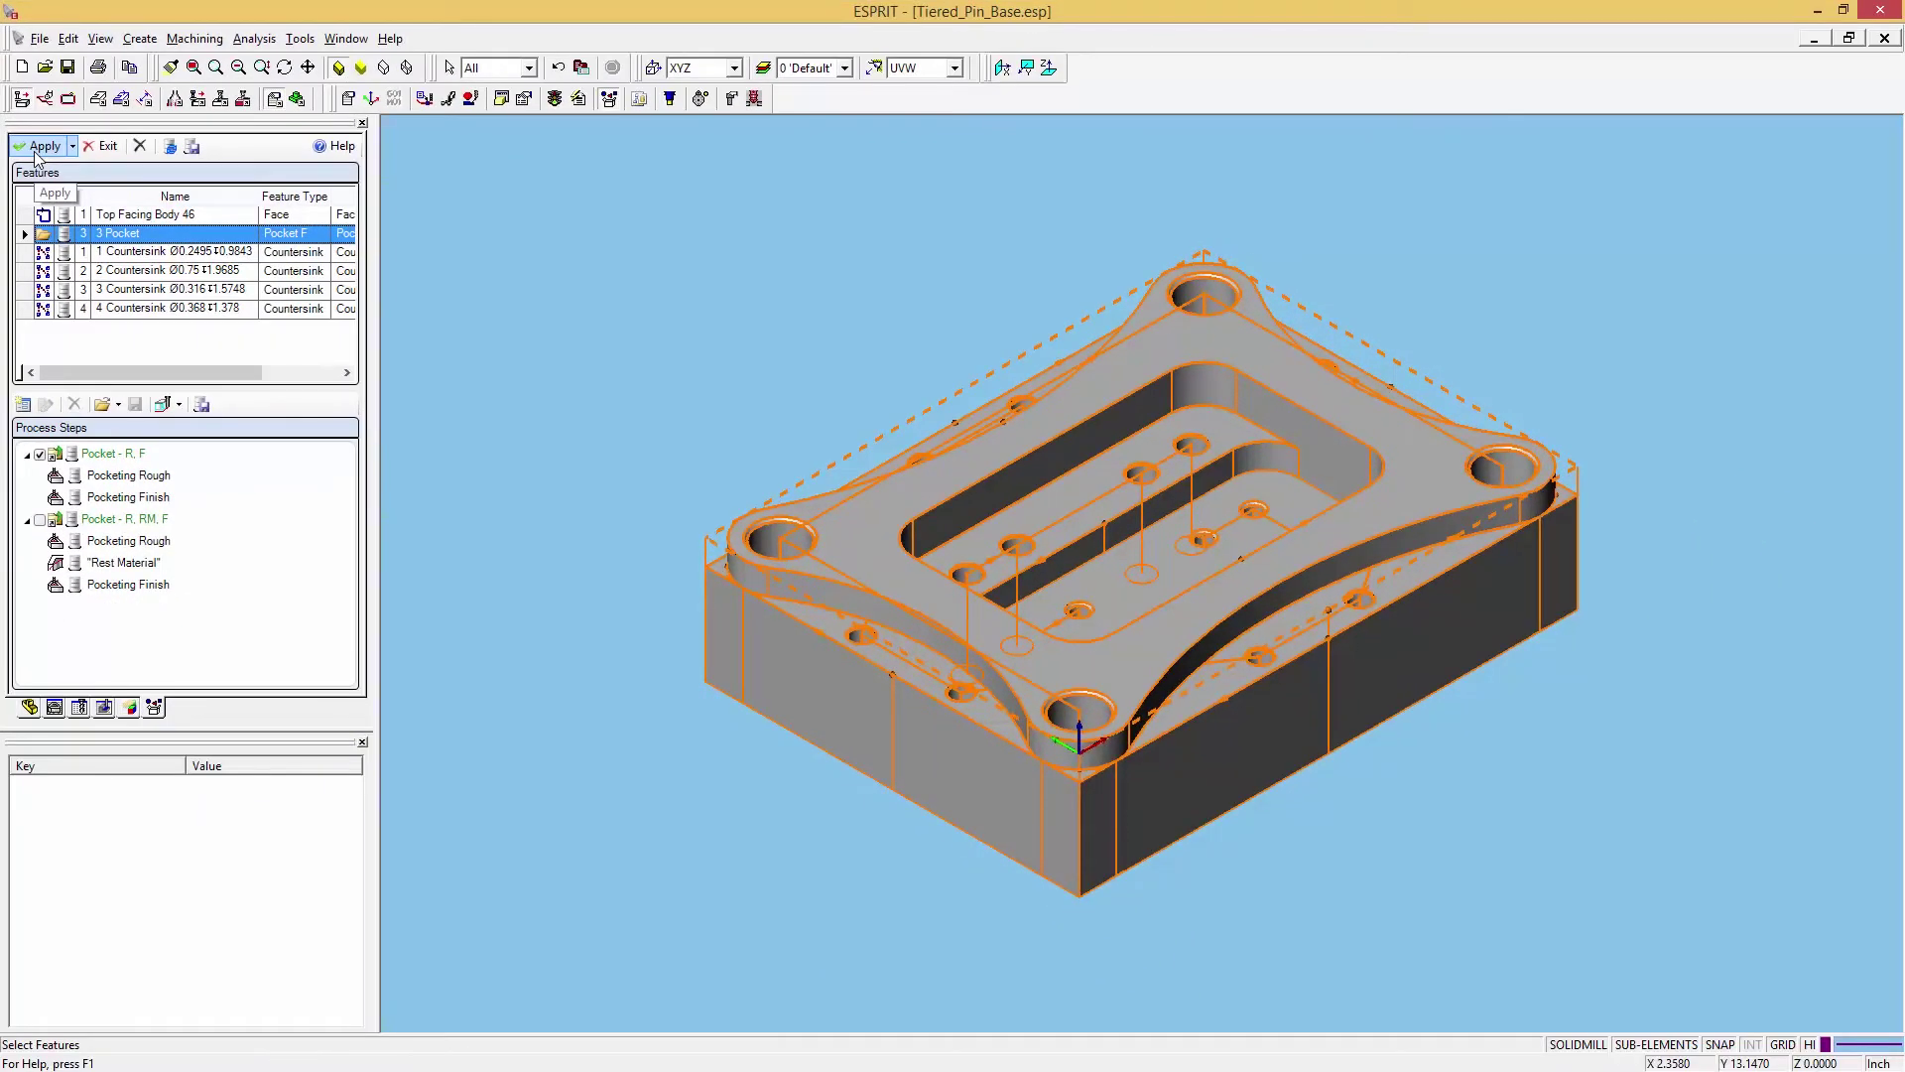
pyautogui.click(35, 154)
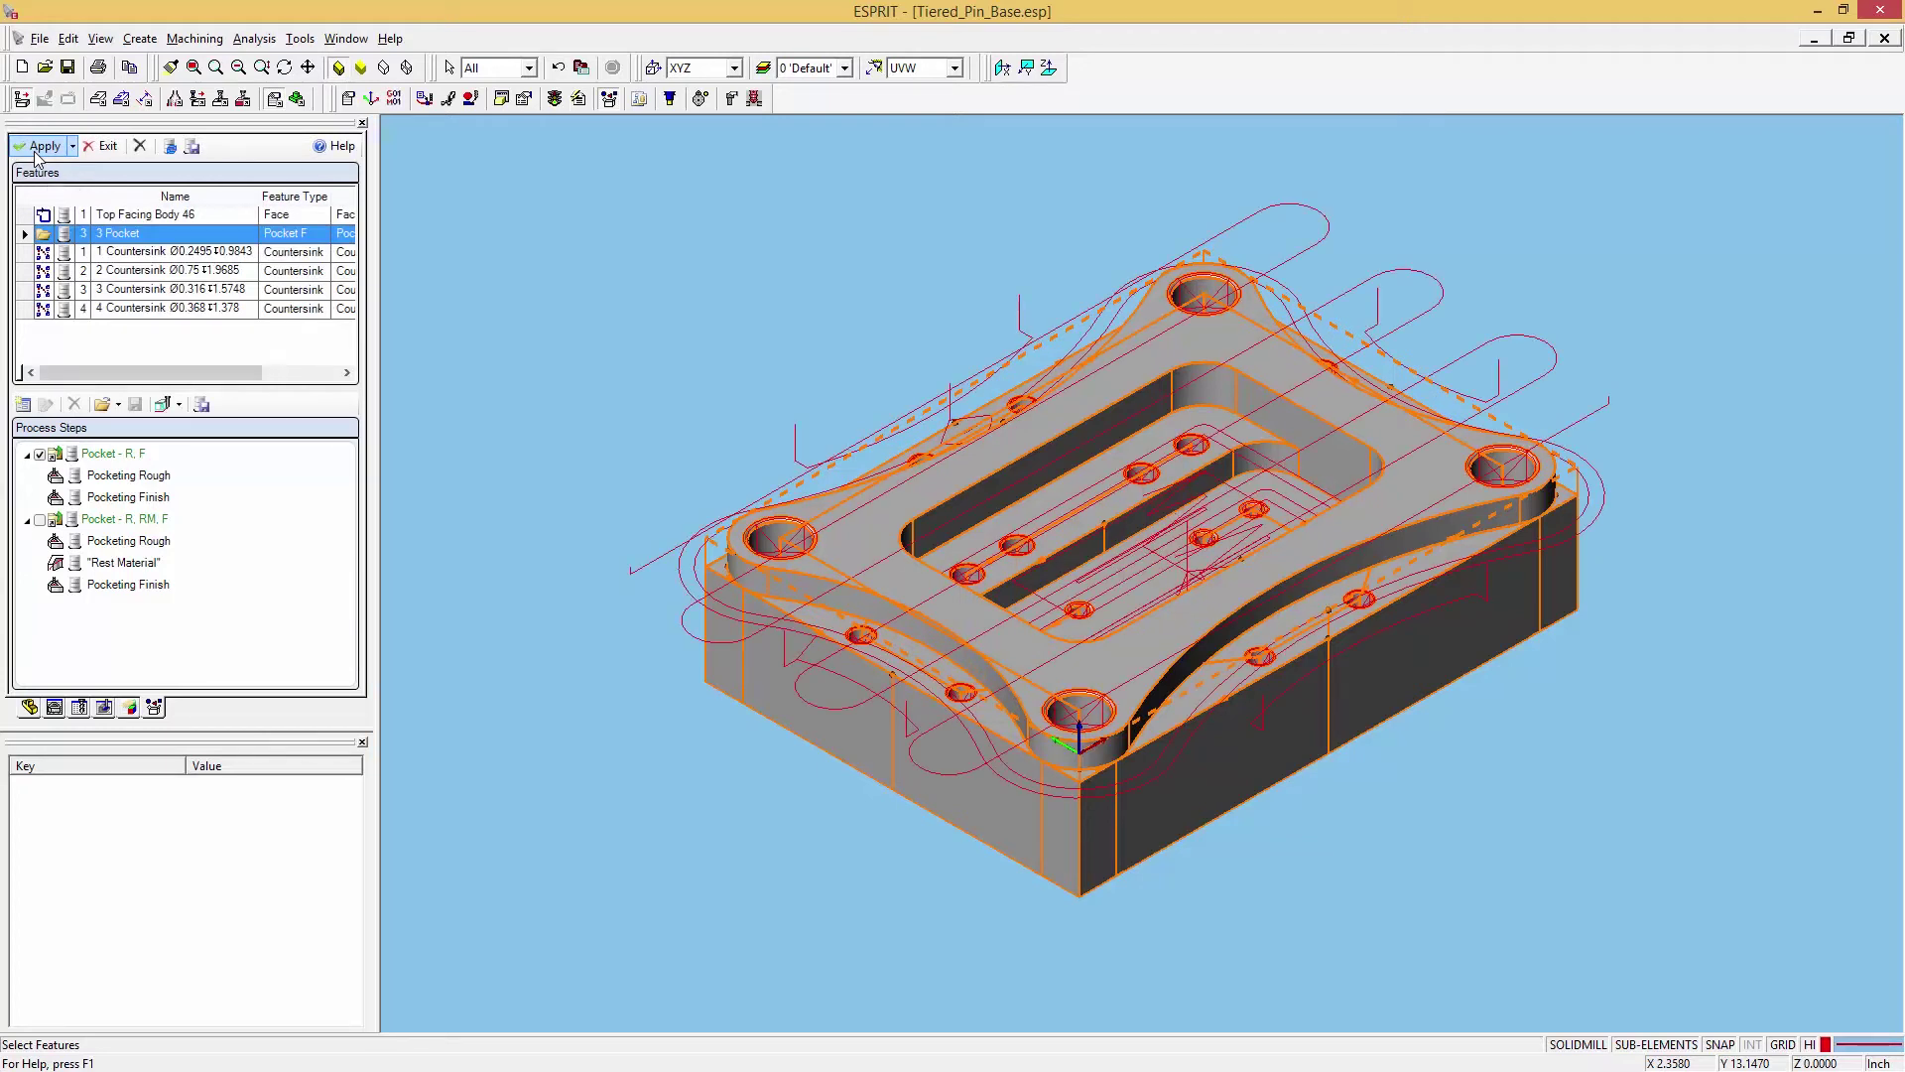
pyautogui.click(107, 147)
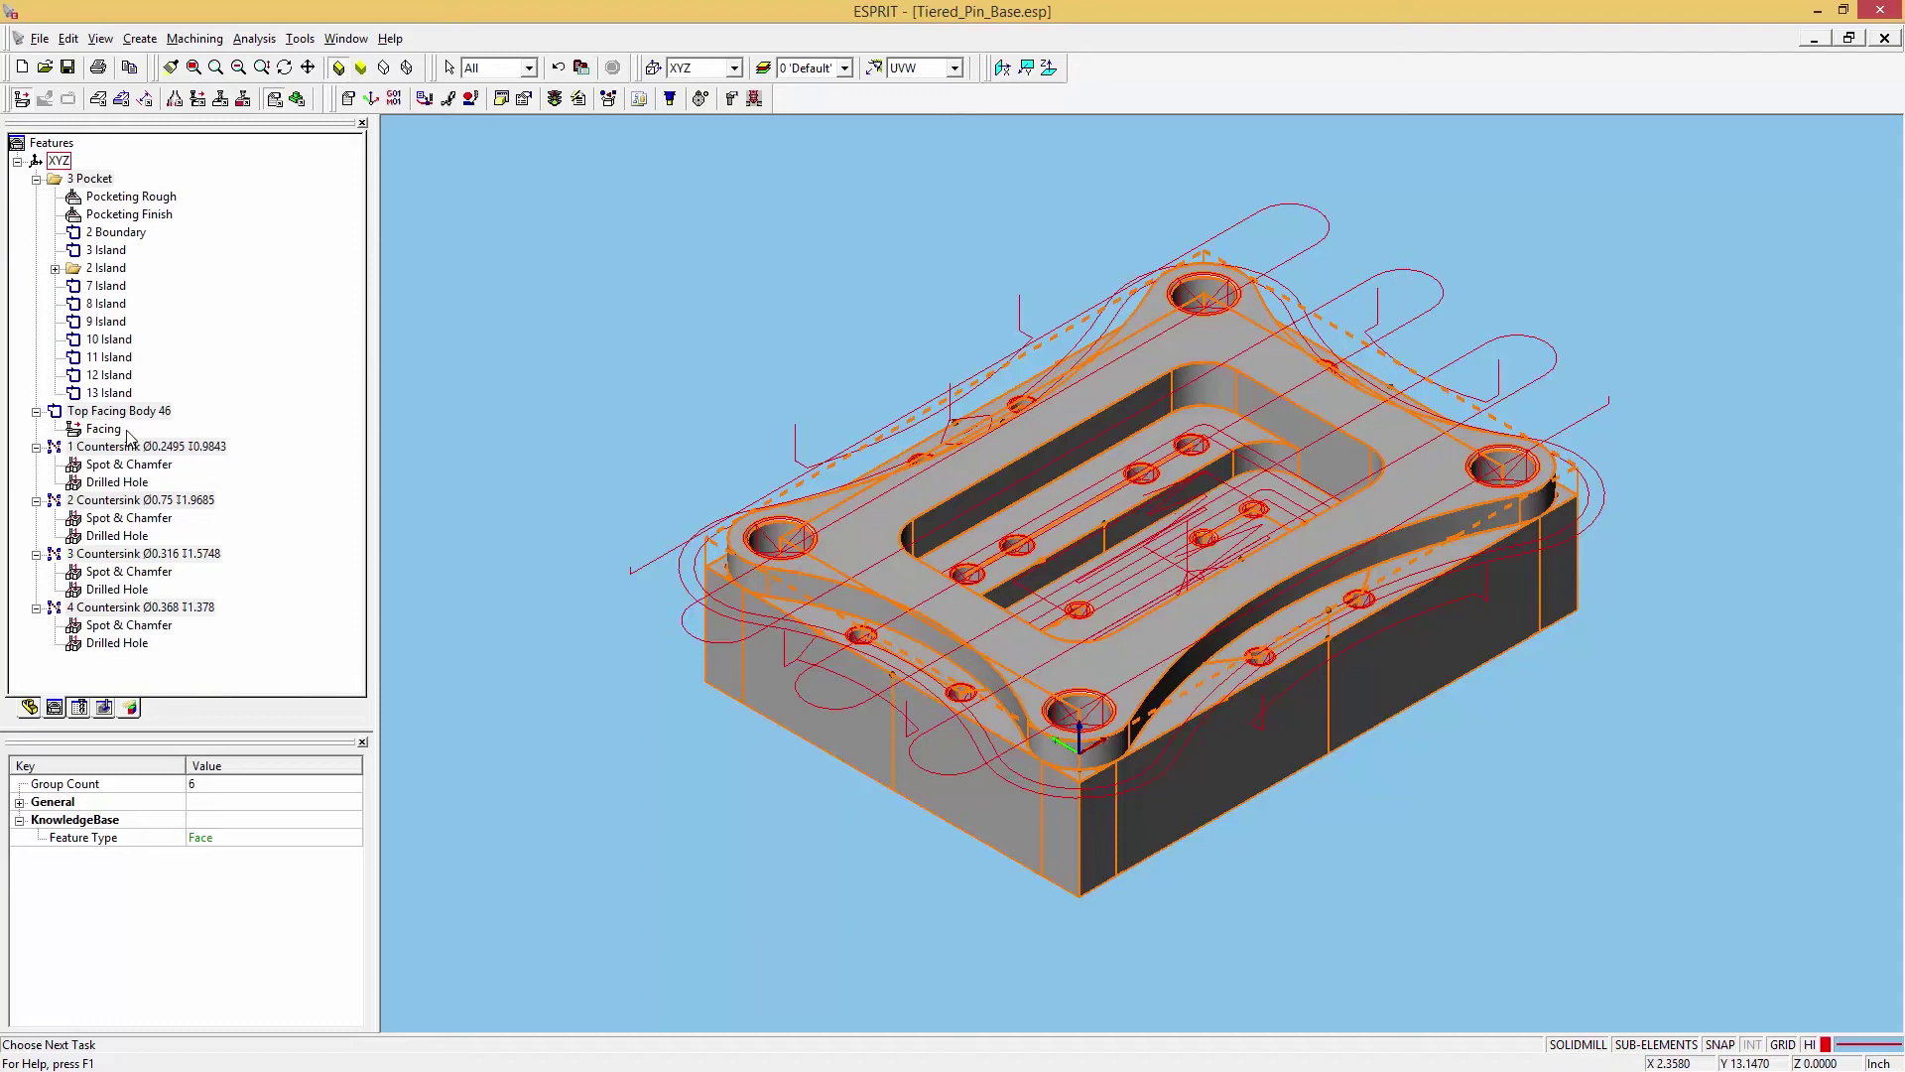
# Review the tools and operation order, then simulate Tiered_Pin_Base to its final machined state
pyautogui.click(79, 711)
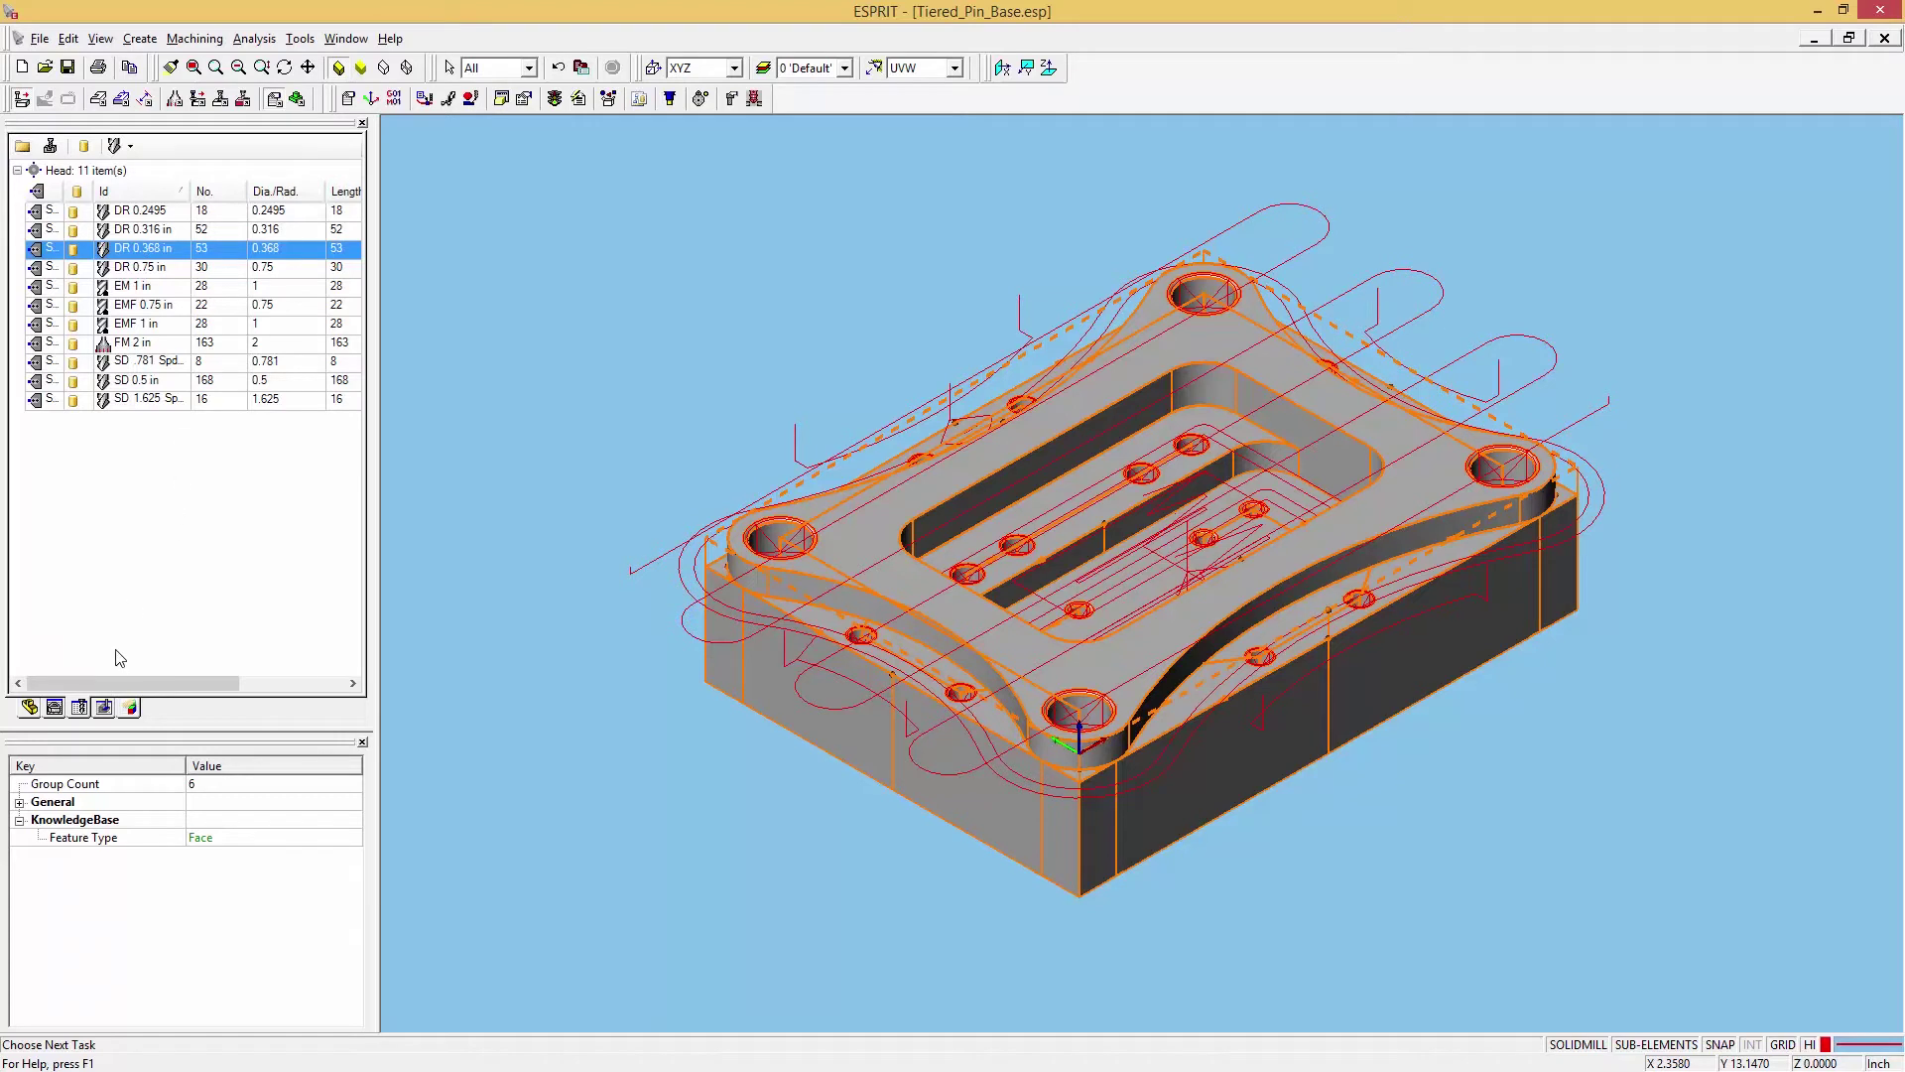
pyautogui.click(104, 710)
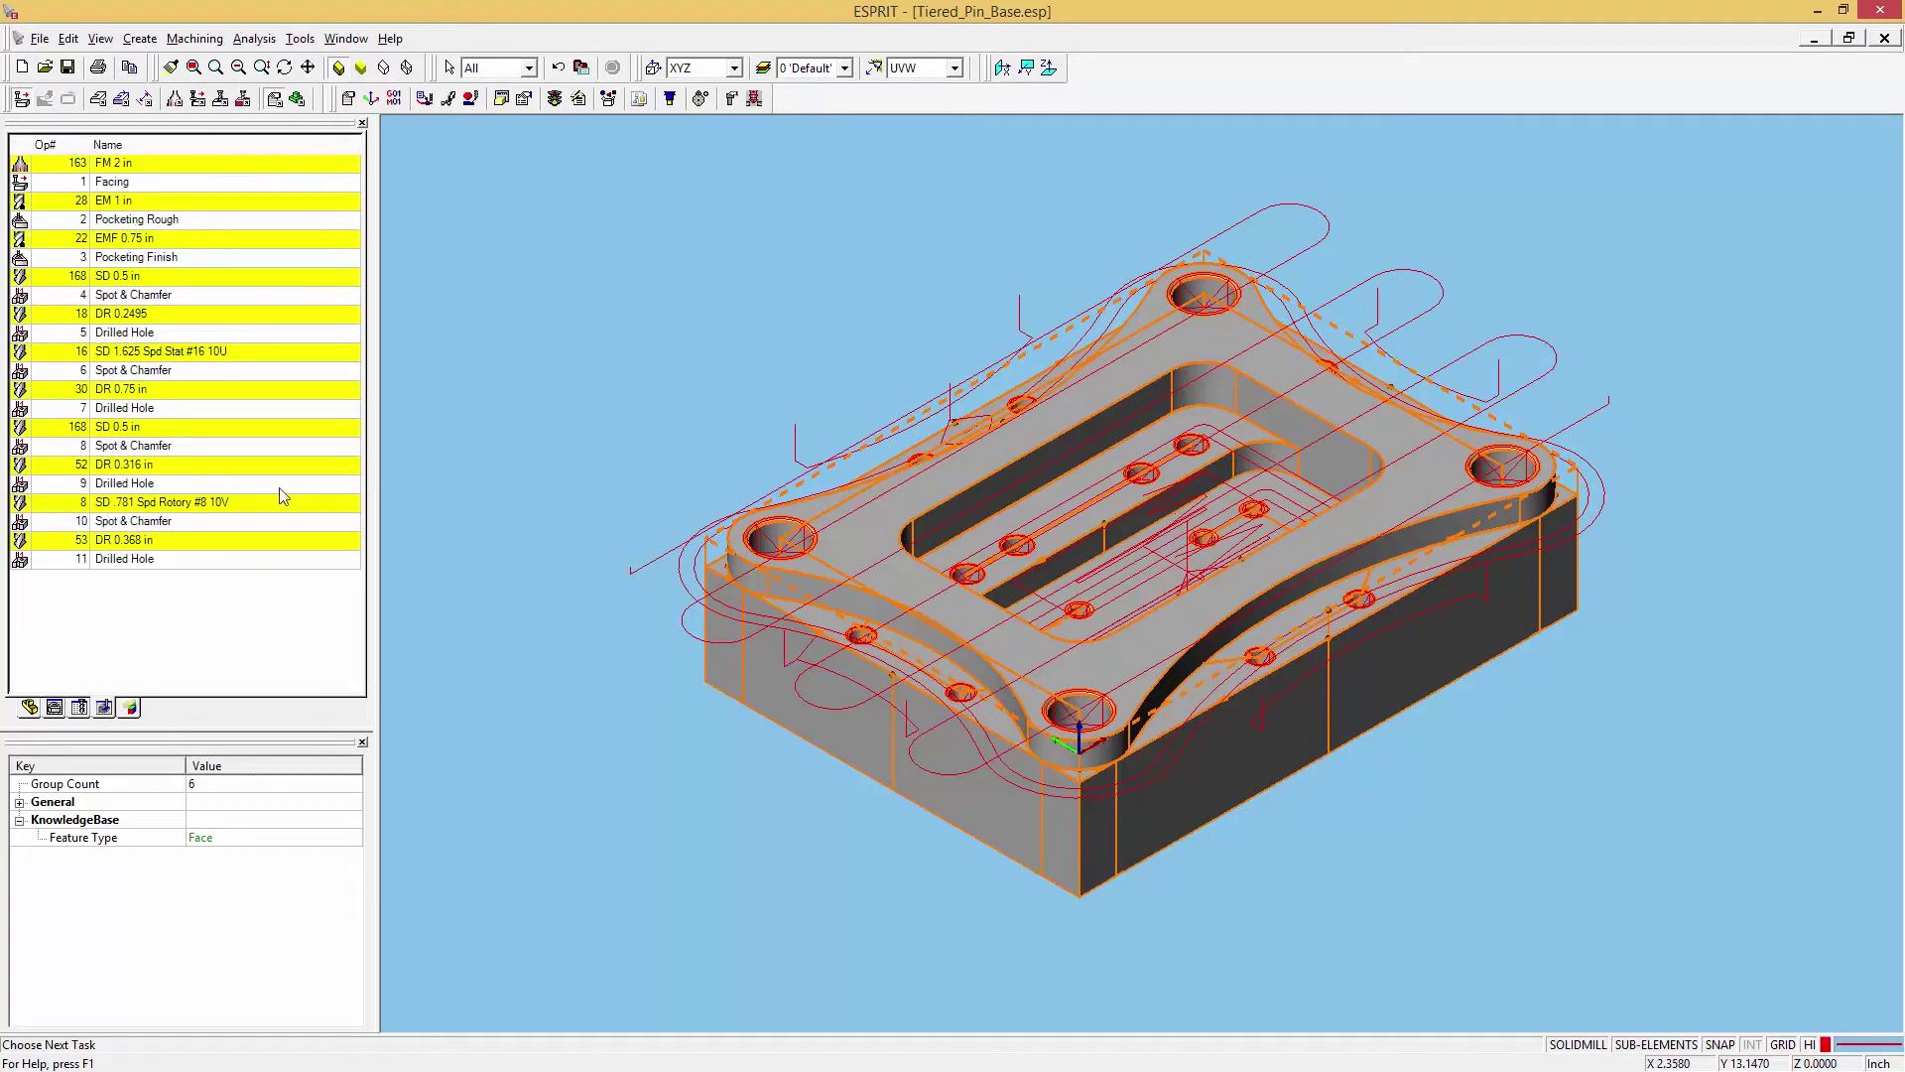
pyautogui.click(524, 299)
pyautogui.click(296, 99)
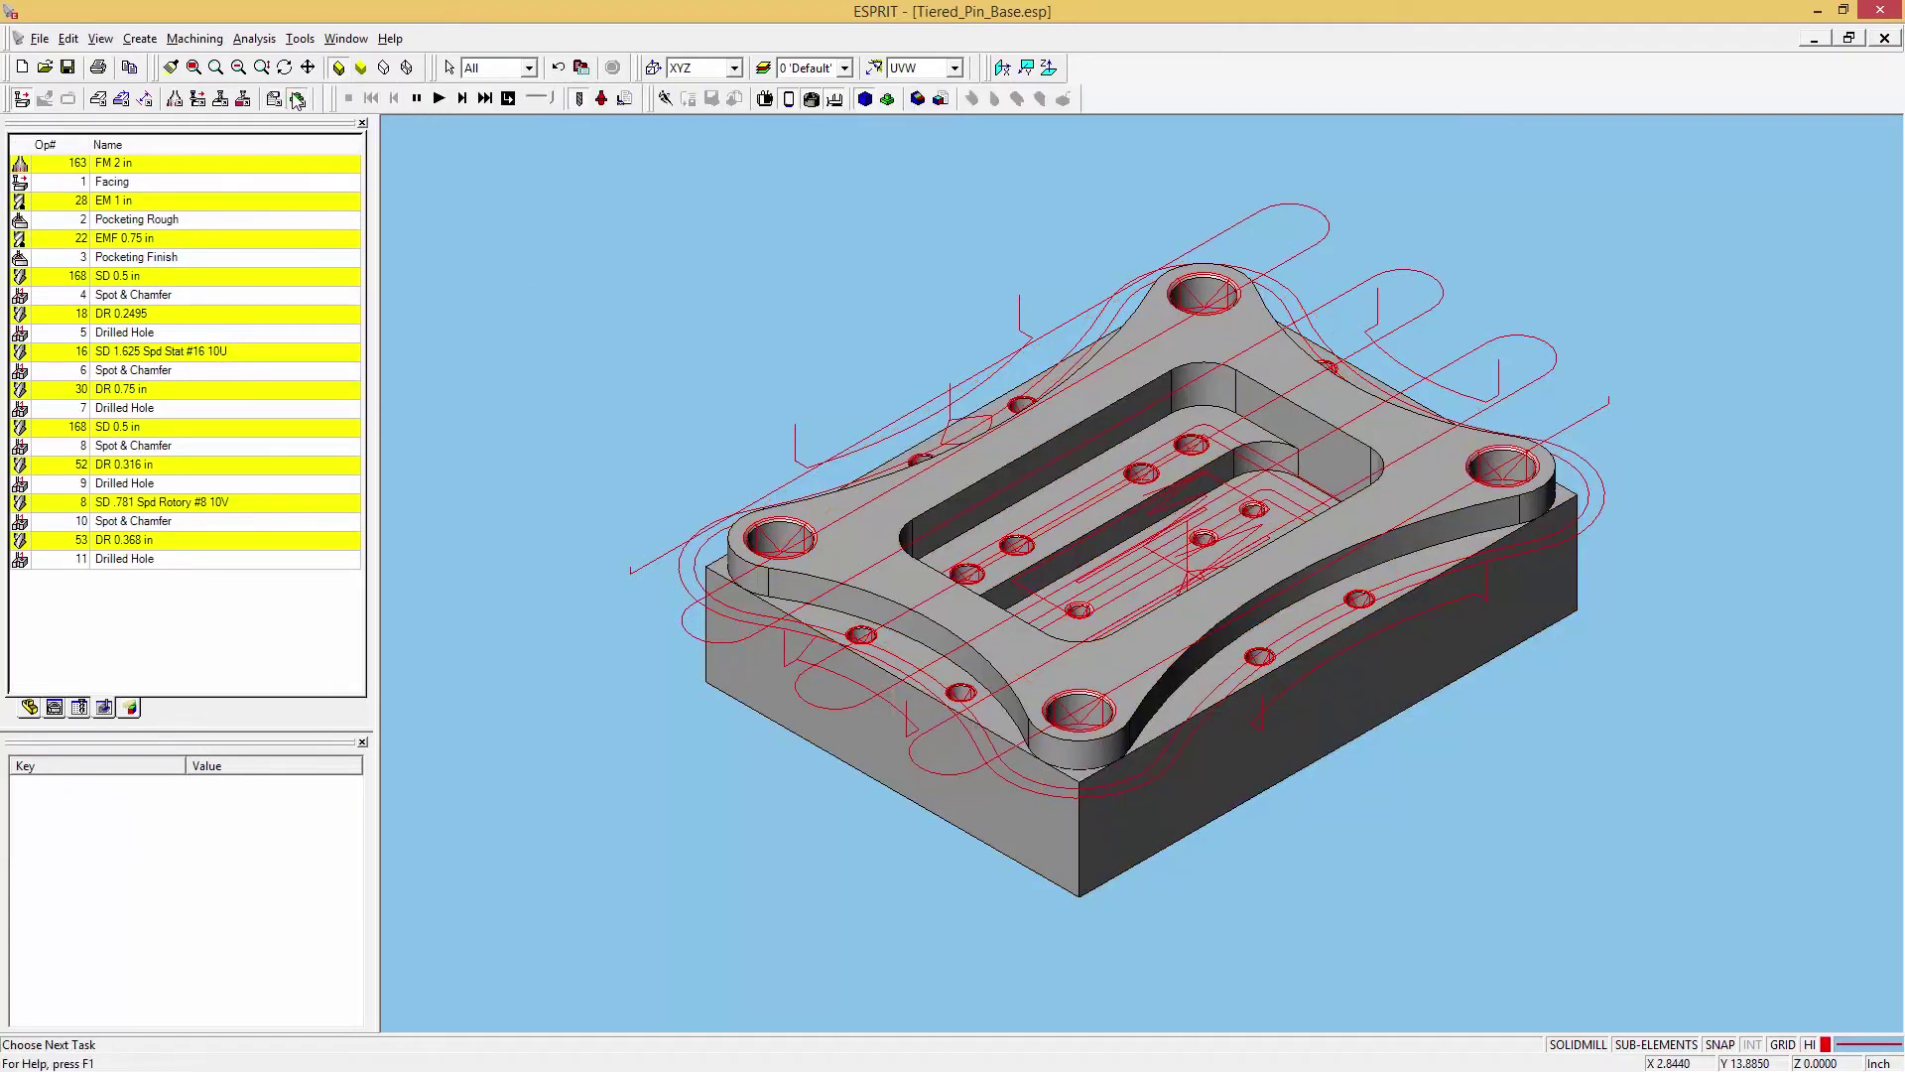
pyautogui.click(509, 100)
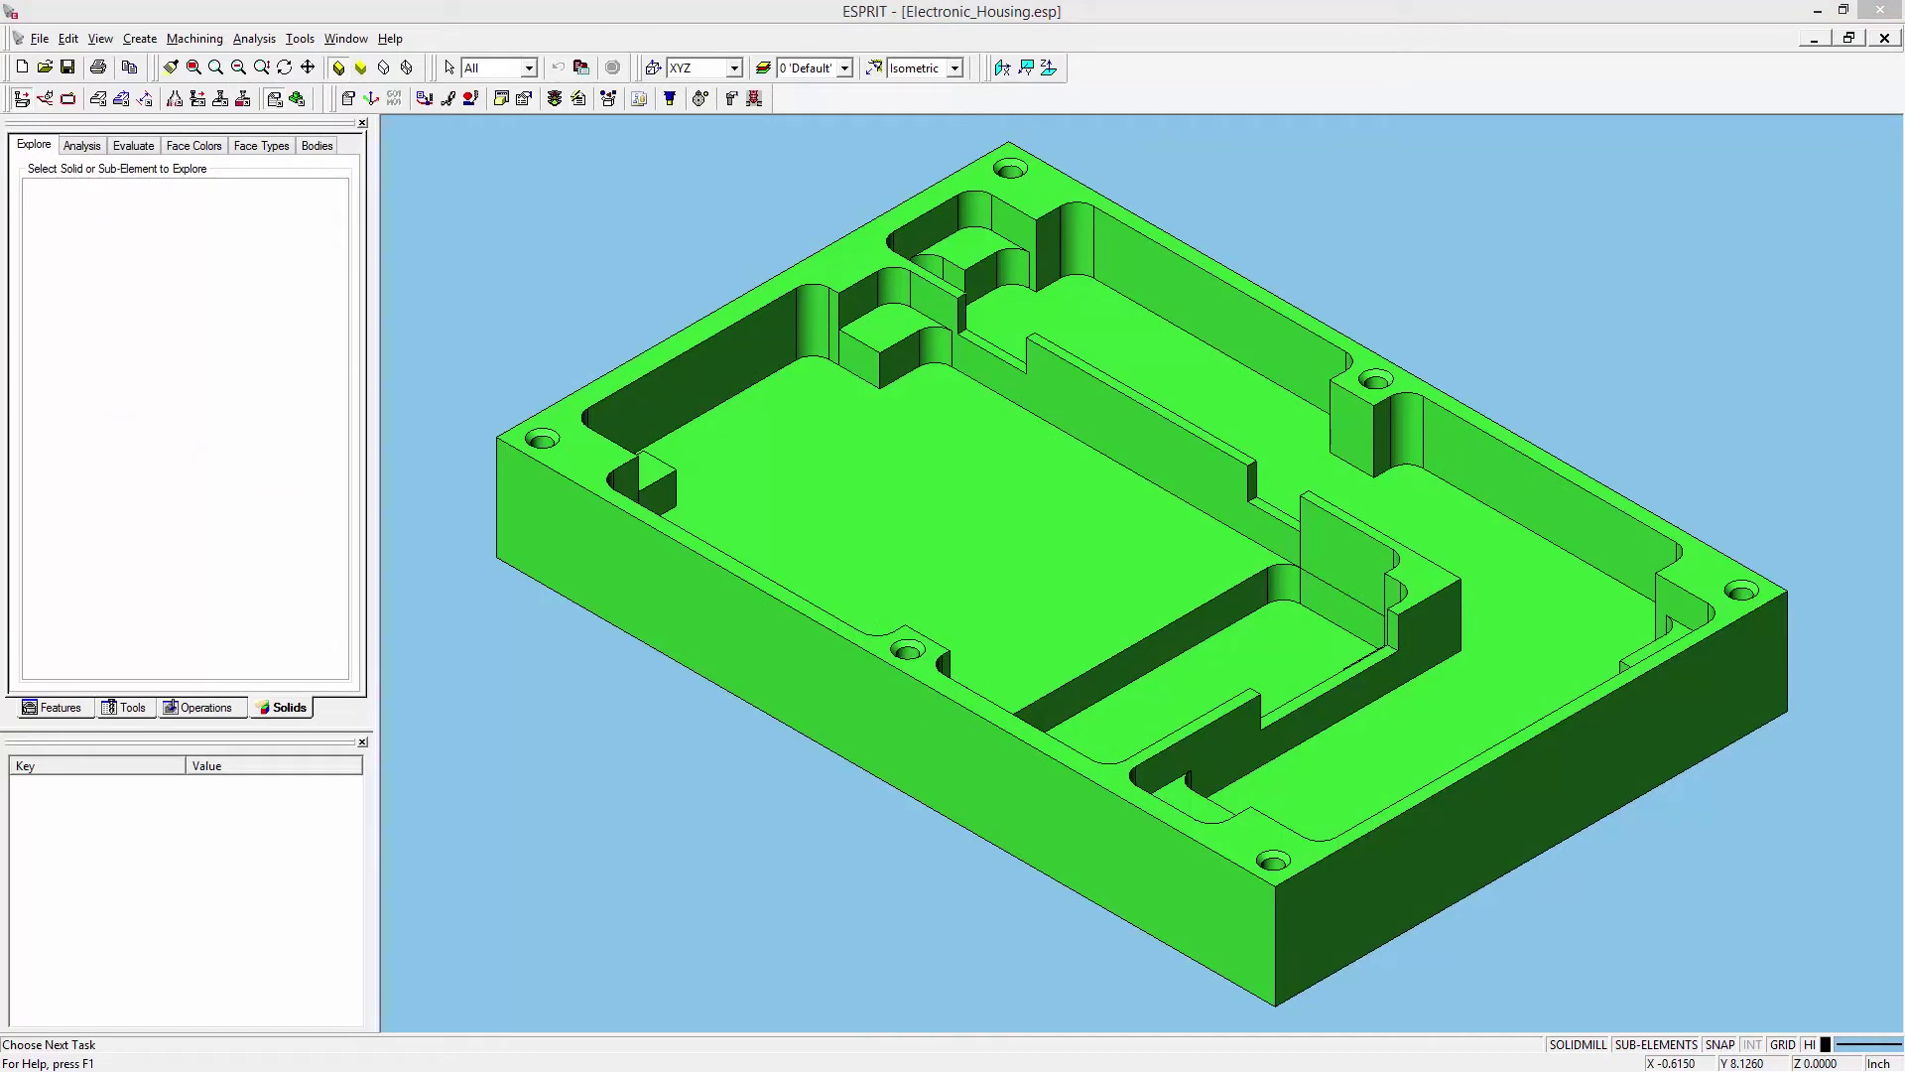
# Choose Milled Part Std - Inch in Electronic_Housing's KnowledgeBase Document Settings and confirm
pyautogui.click(549, 156)
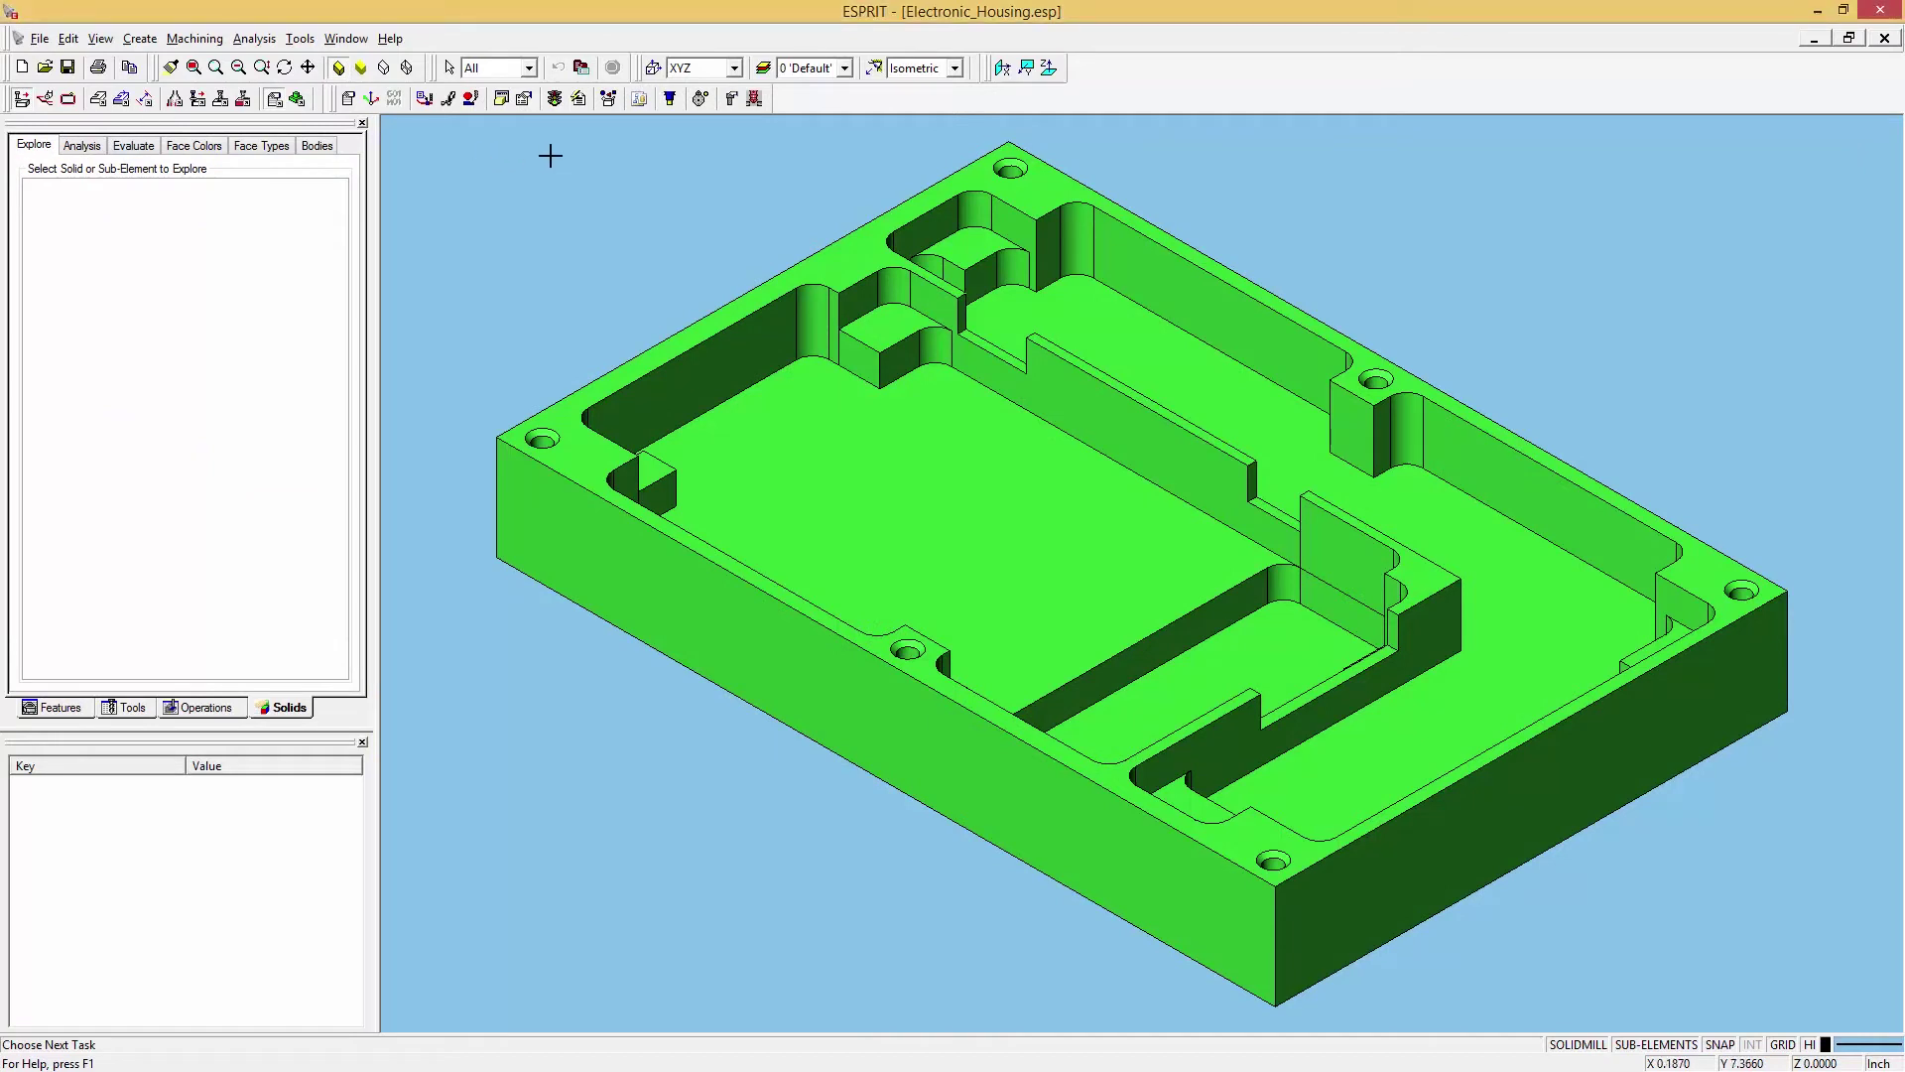
pyautogui.click(501, 99)
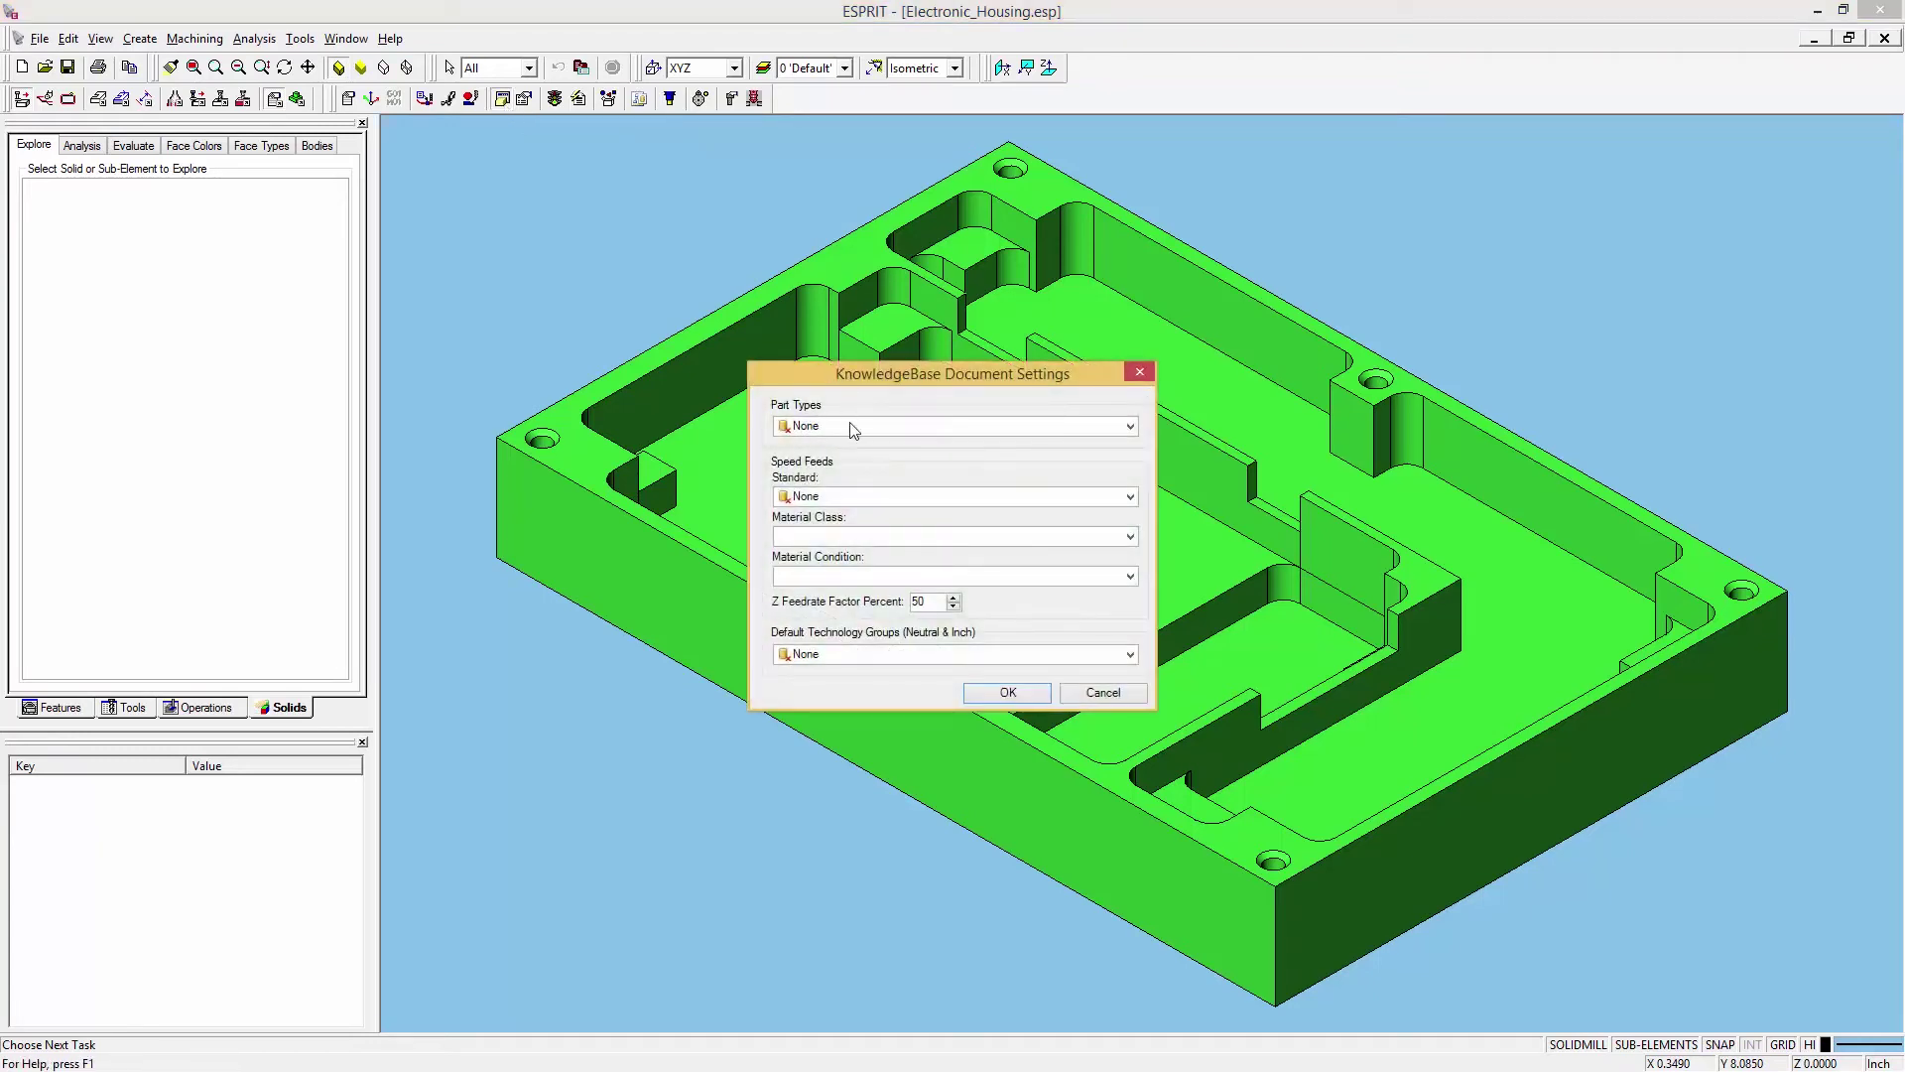
pyautogui.click(816, 429)
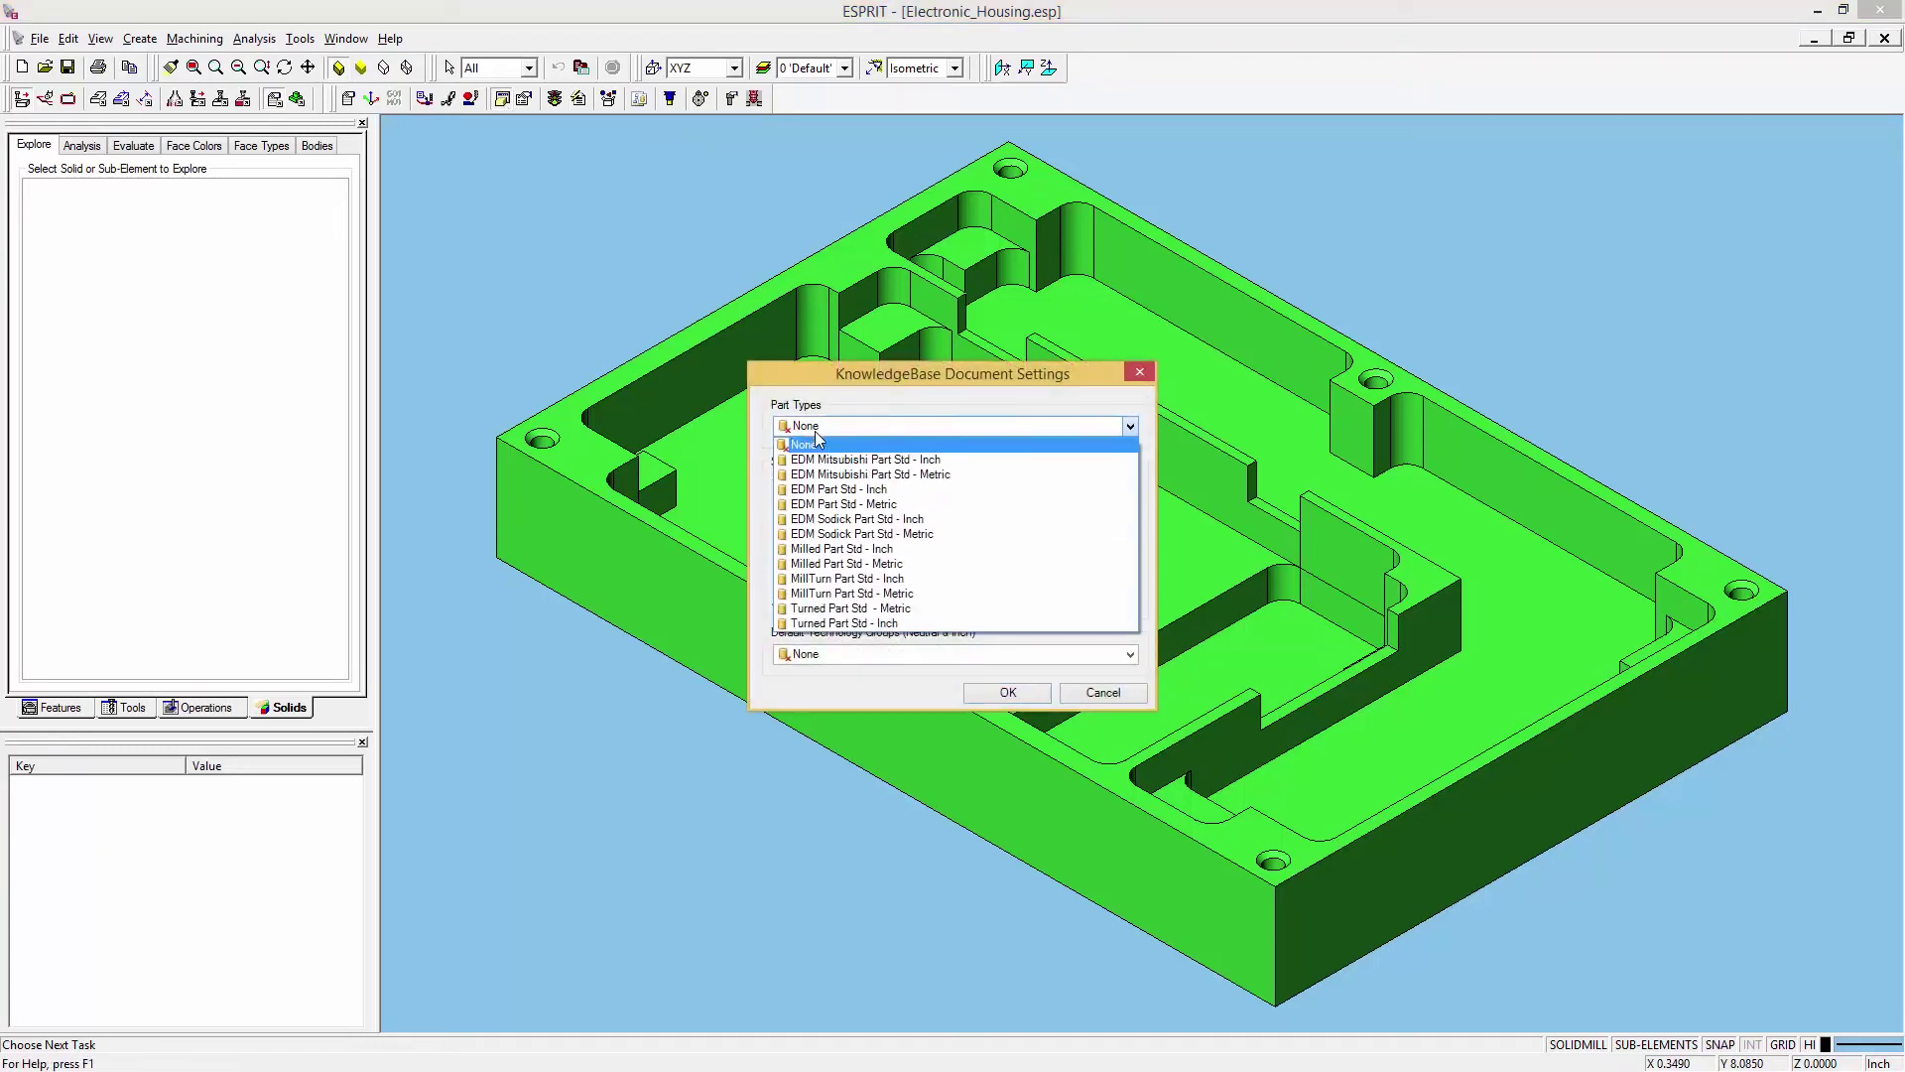
pyautogui.click(835, 551)
pyautogui.click(1012, 693)
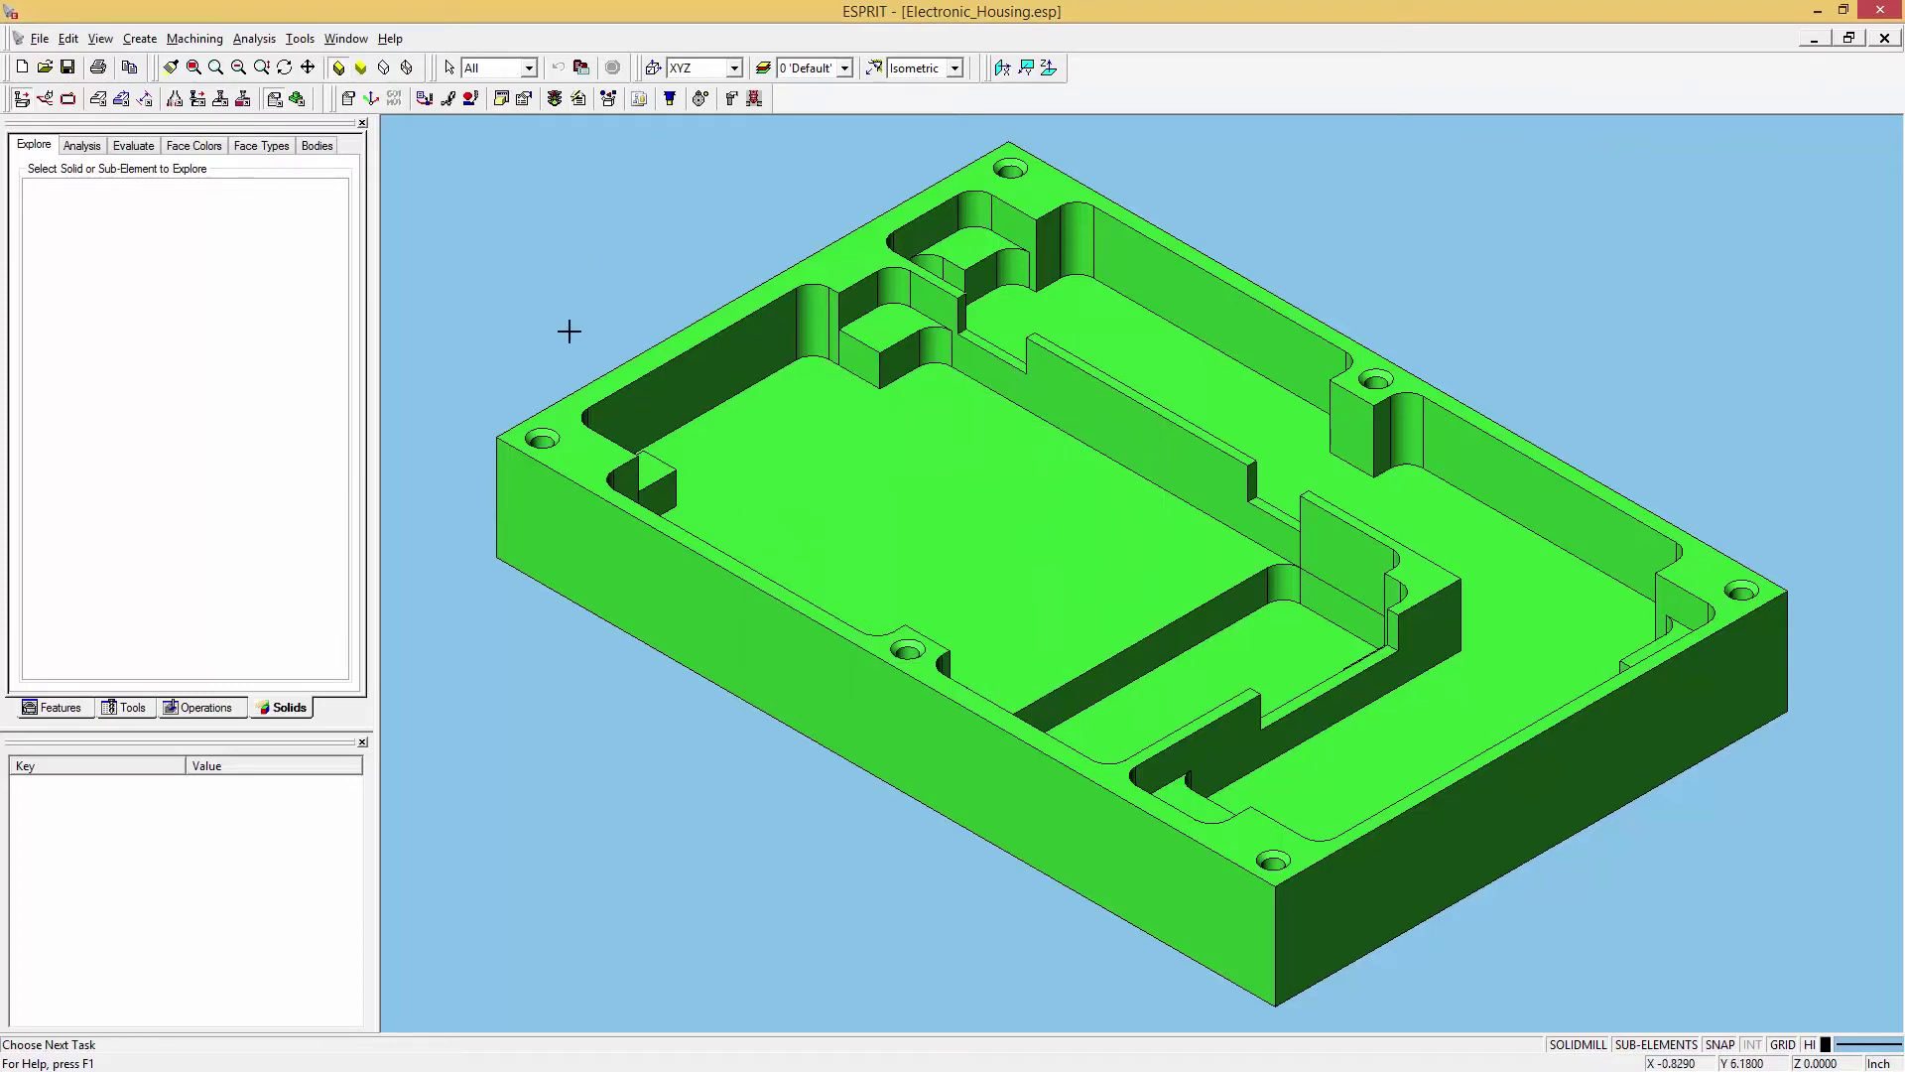
# Create a top-only facing feature on the Electronic_Housing solid
pyautogui.click(599, 453)
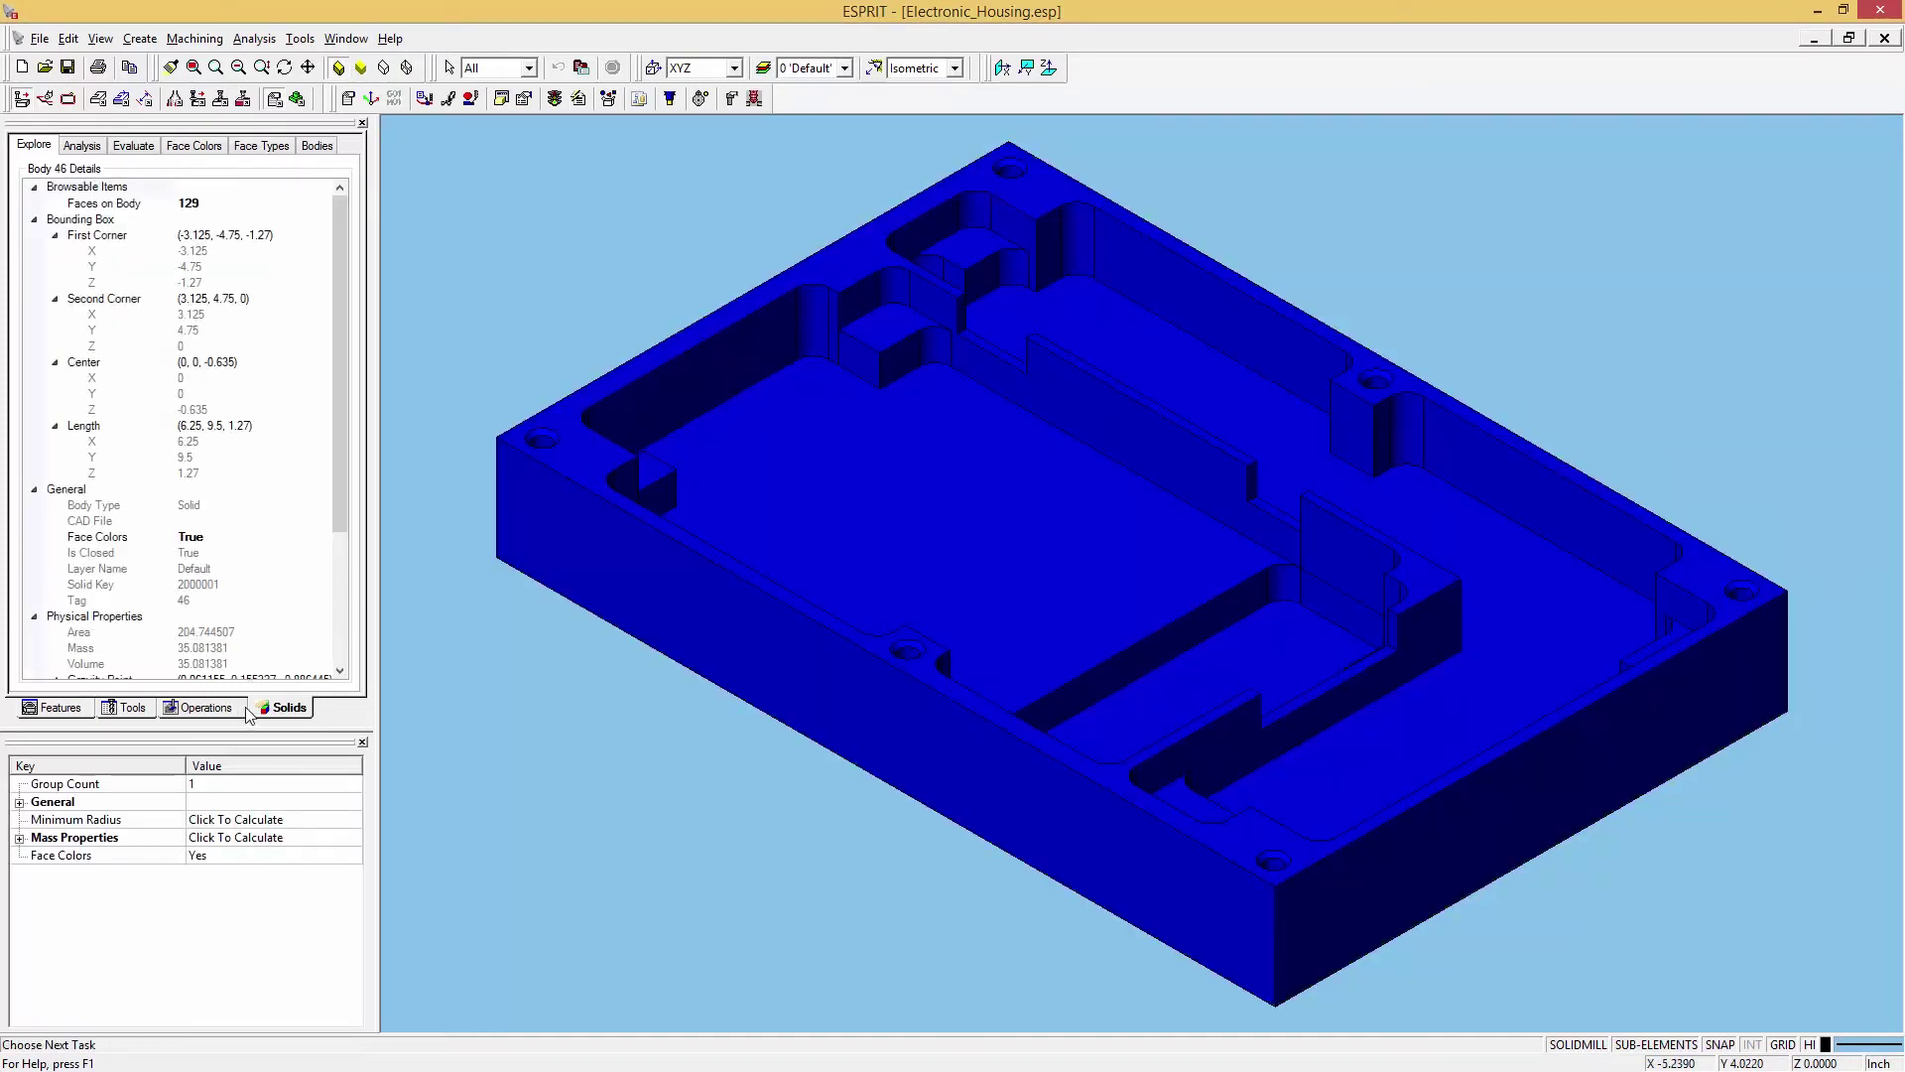
pyautogui.rightClick(199, 600)
pyautogui.moveTo(347, 656)
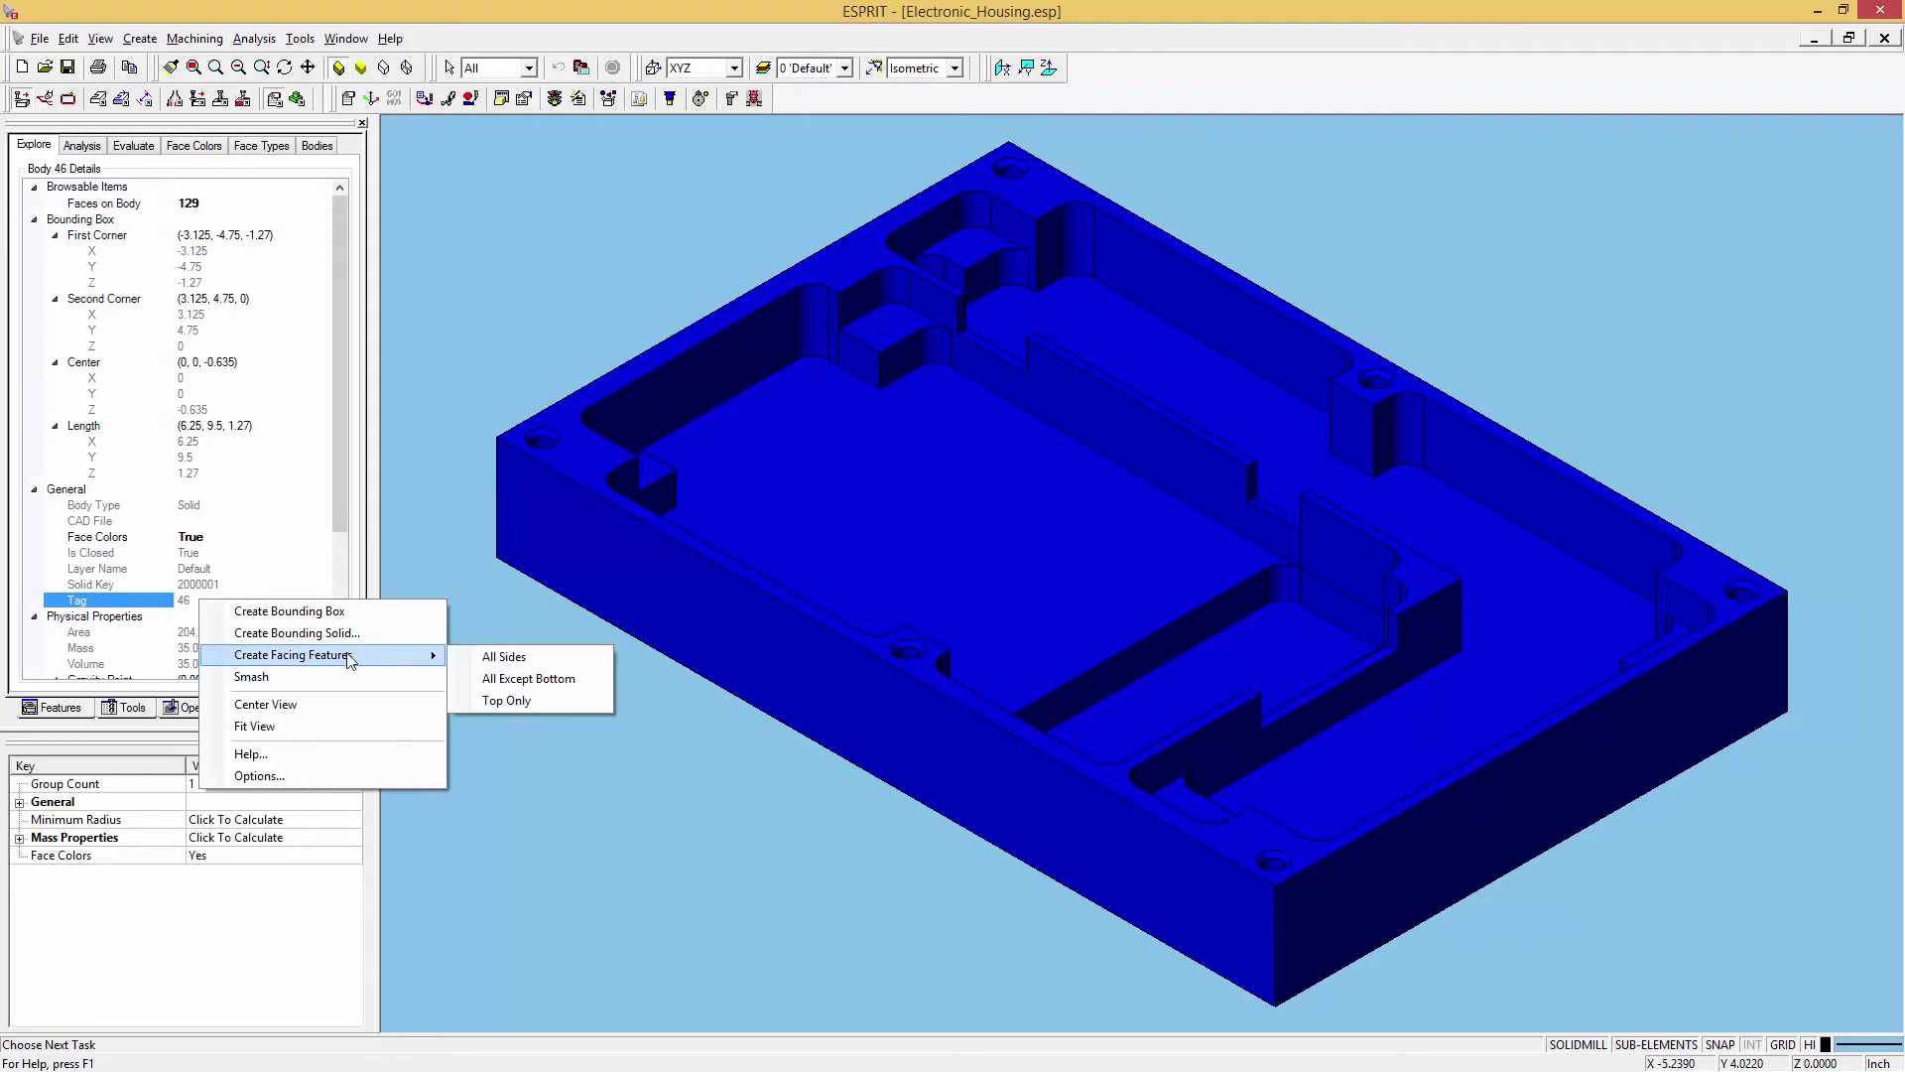
pyautogui.click(526, 701)
pyautogui.click(78, 712)
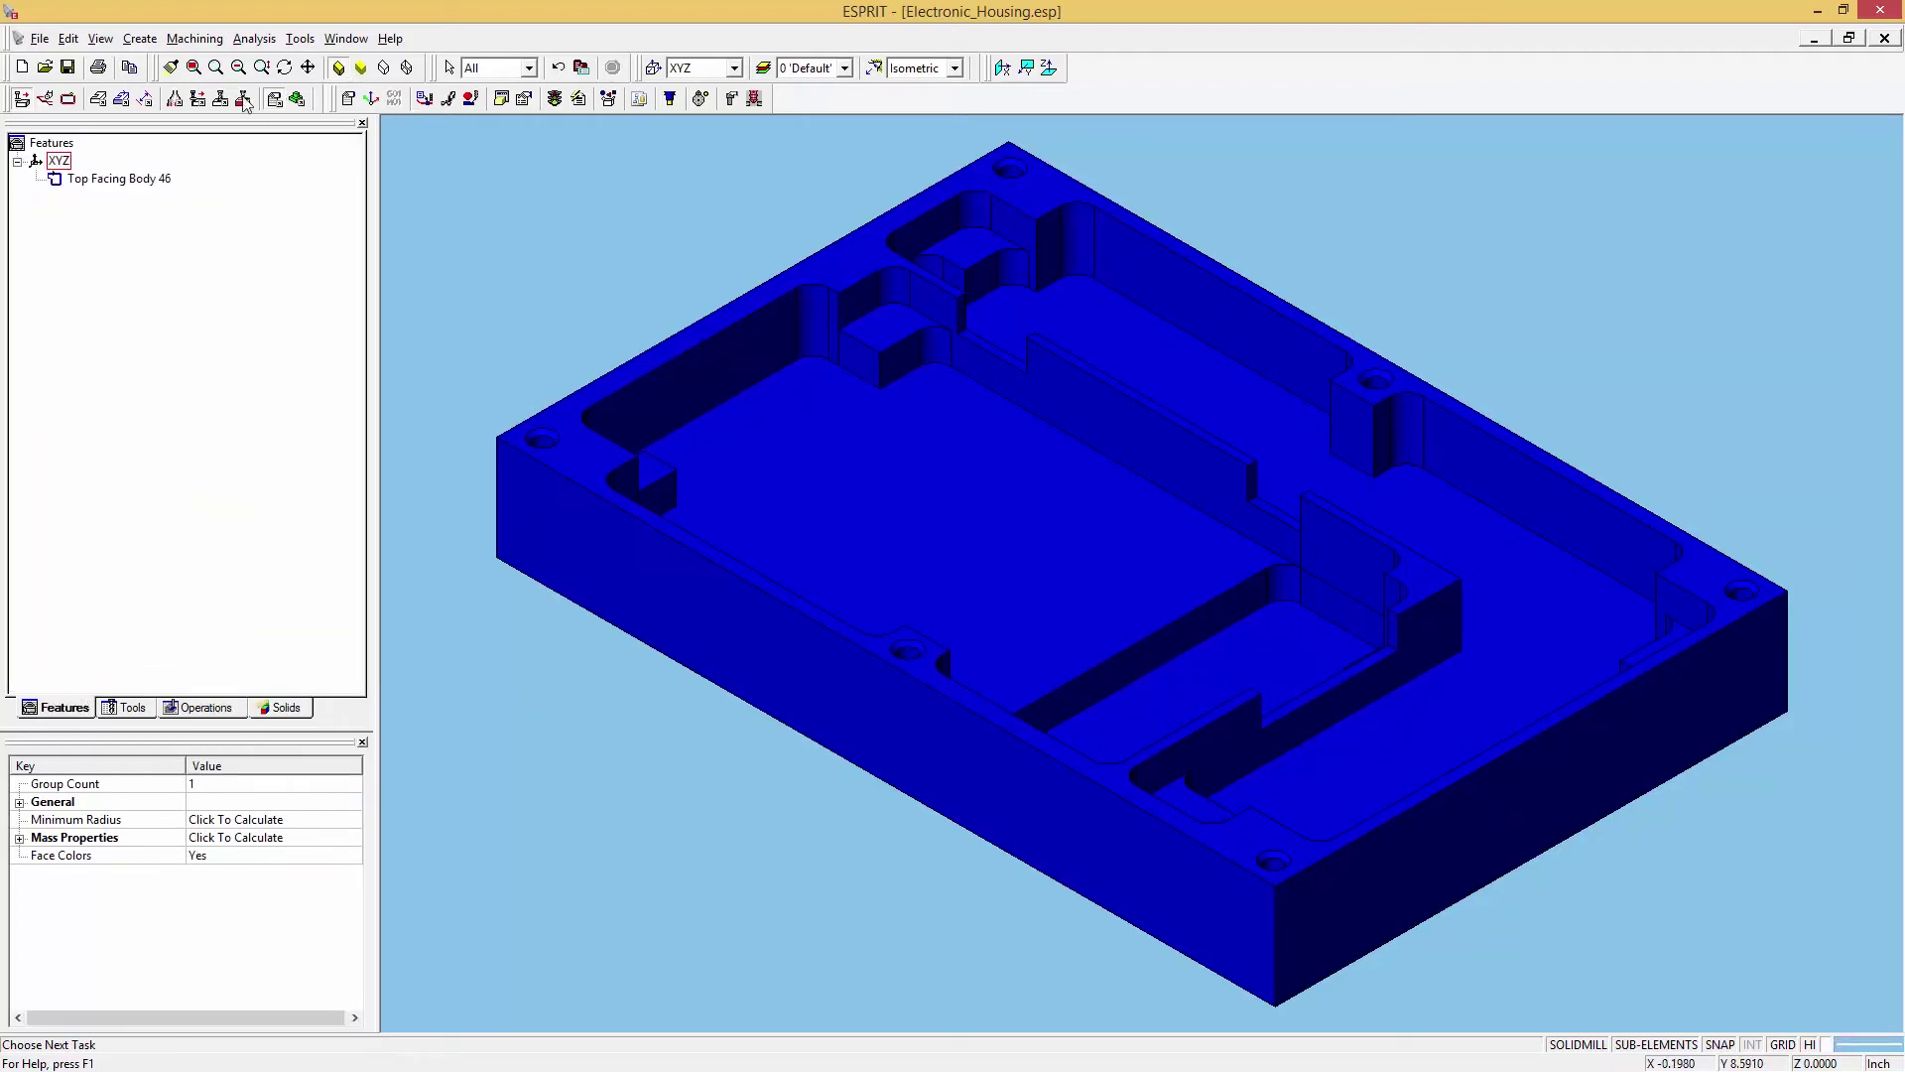
# Create the 2 Part pocket and Ø0.205 countersink hole features, then select Top Facing Body 46
pyautogui.click(121, 99)
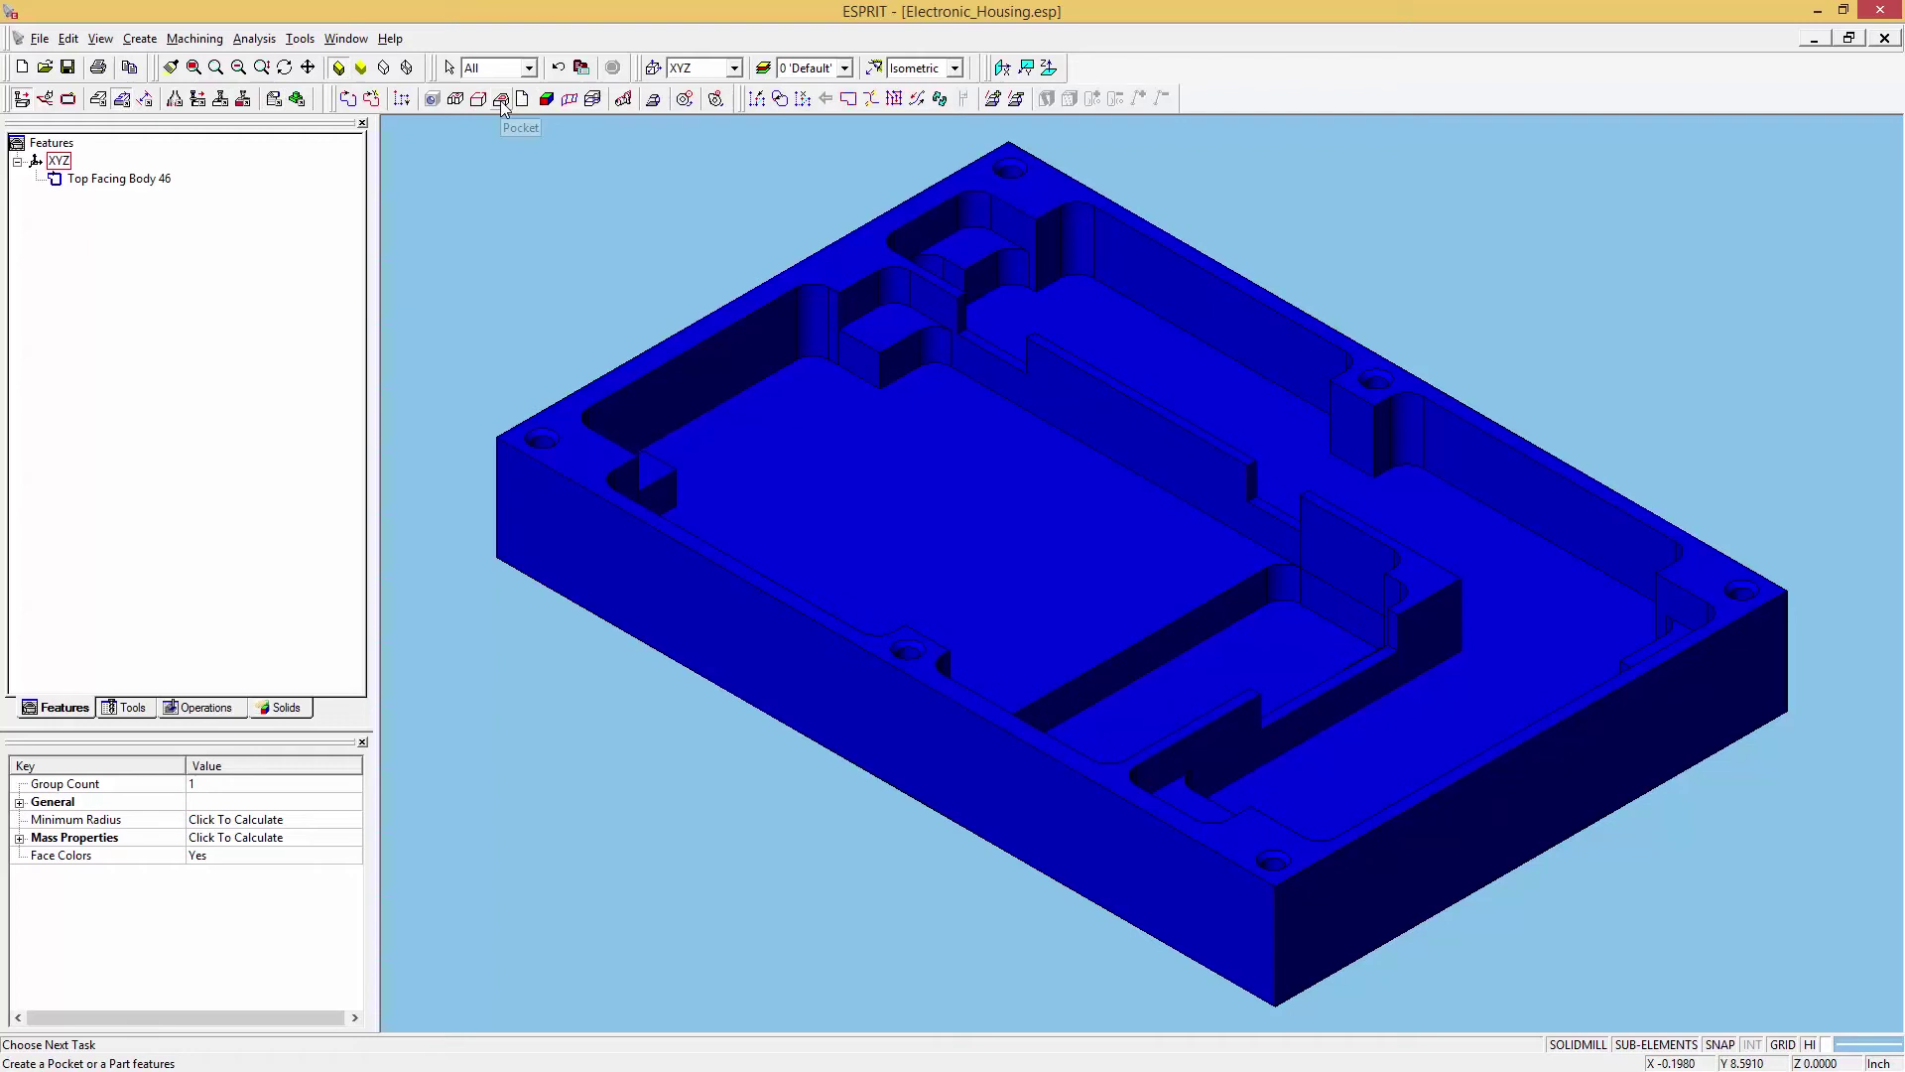
pyautogui.click(501, 100)
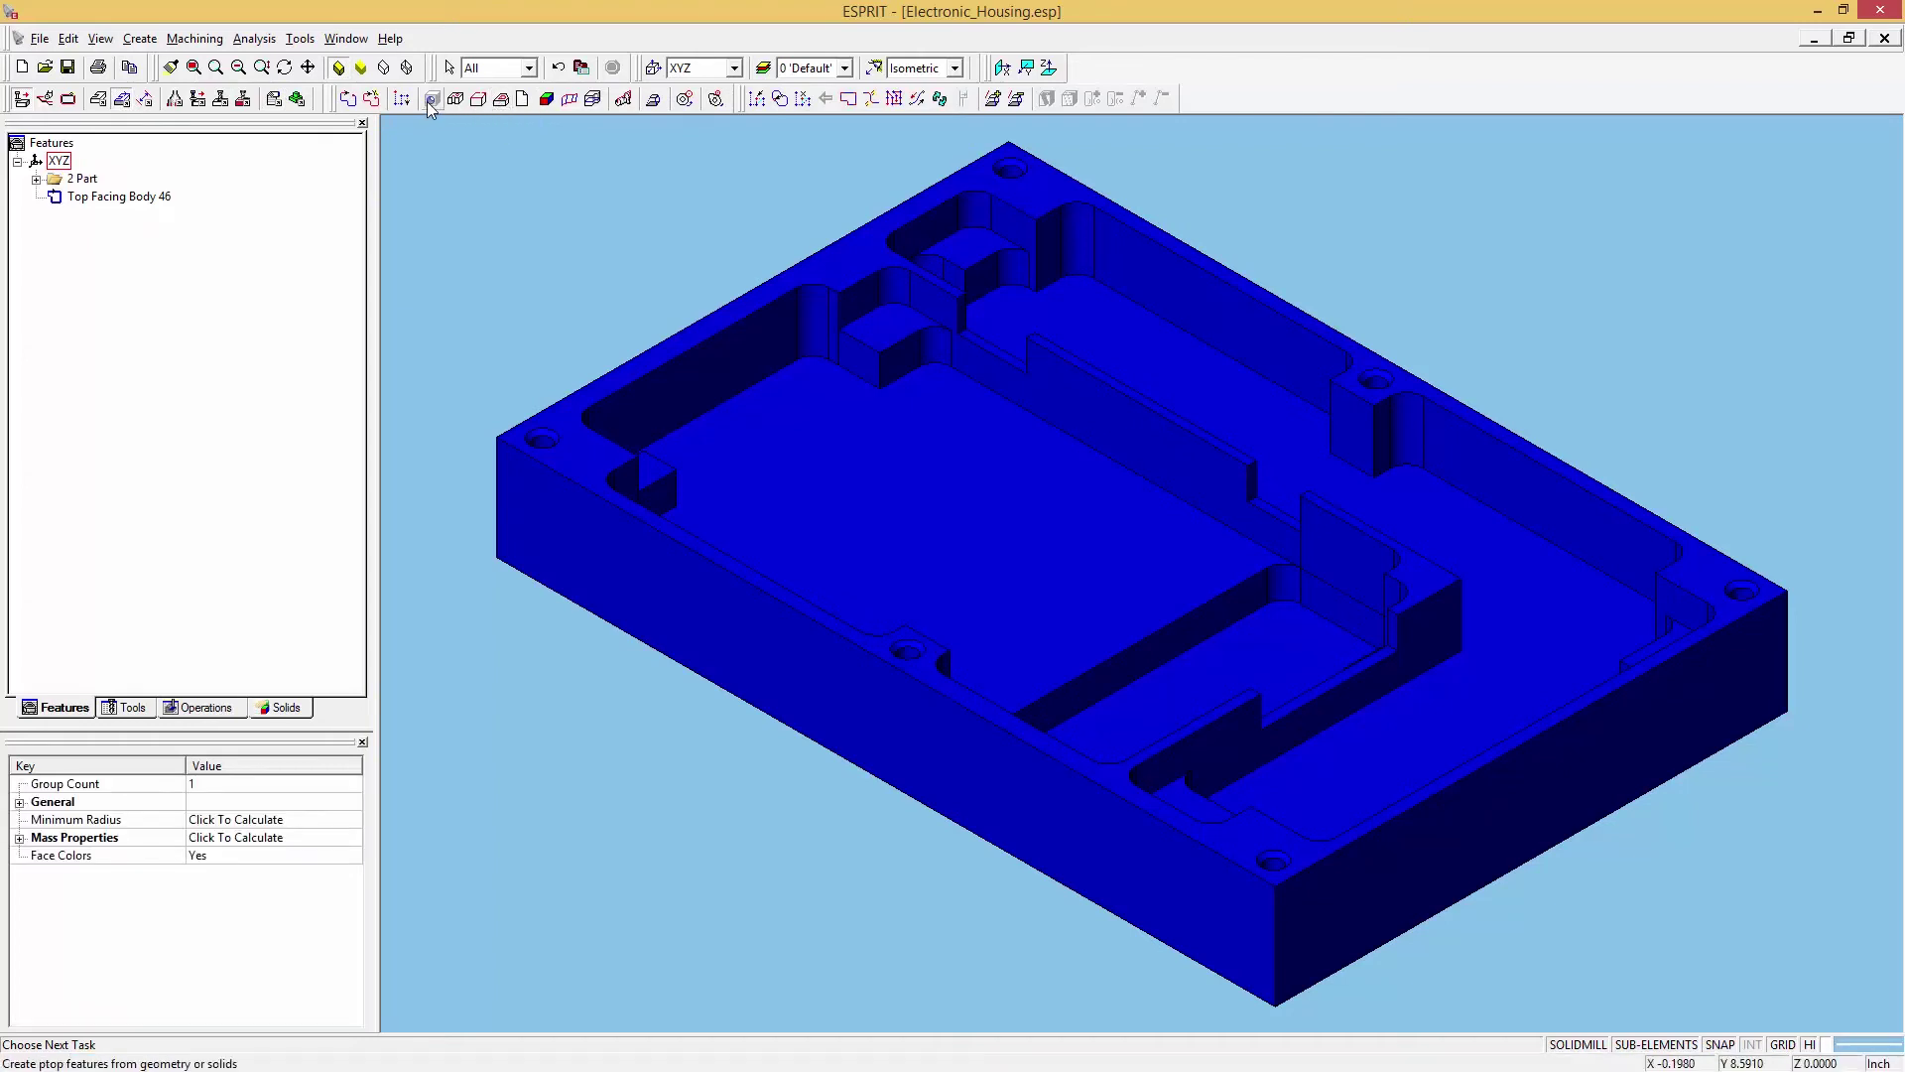
pyautogui.click(427, 101)
pyautogui.click(36, 147)
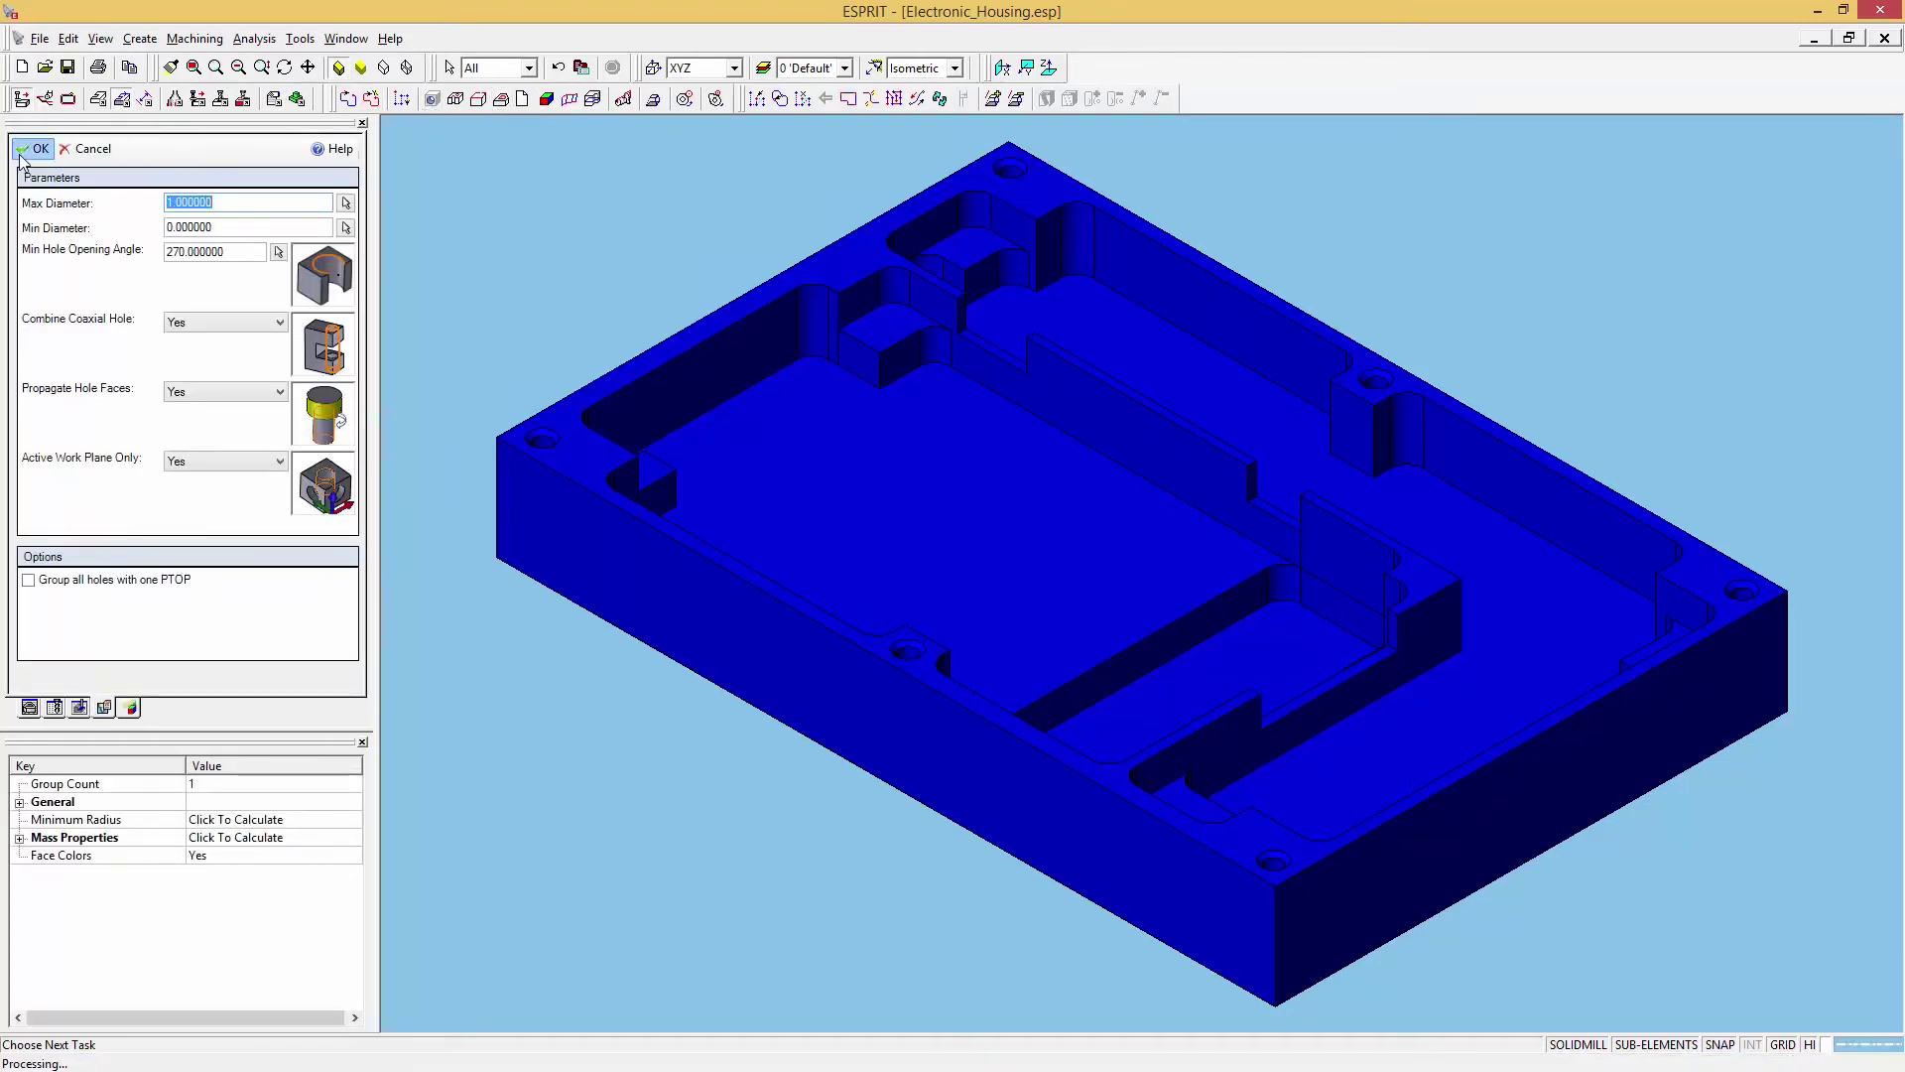
pyautogui.click(112, 196)
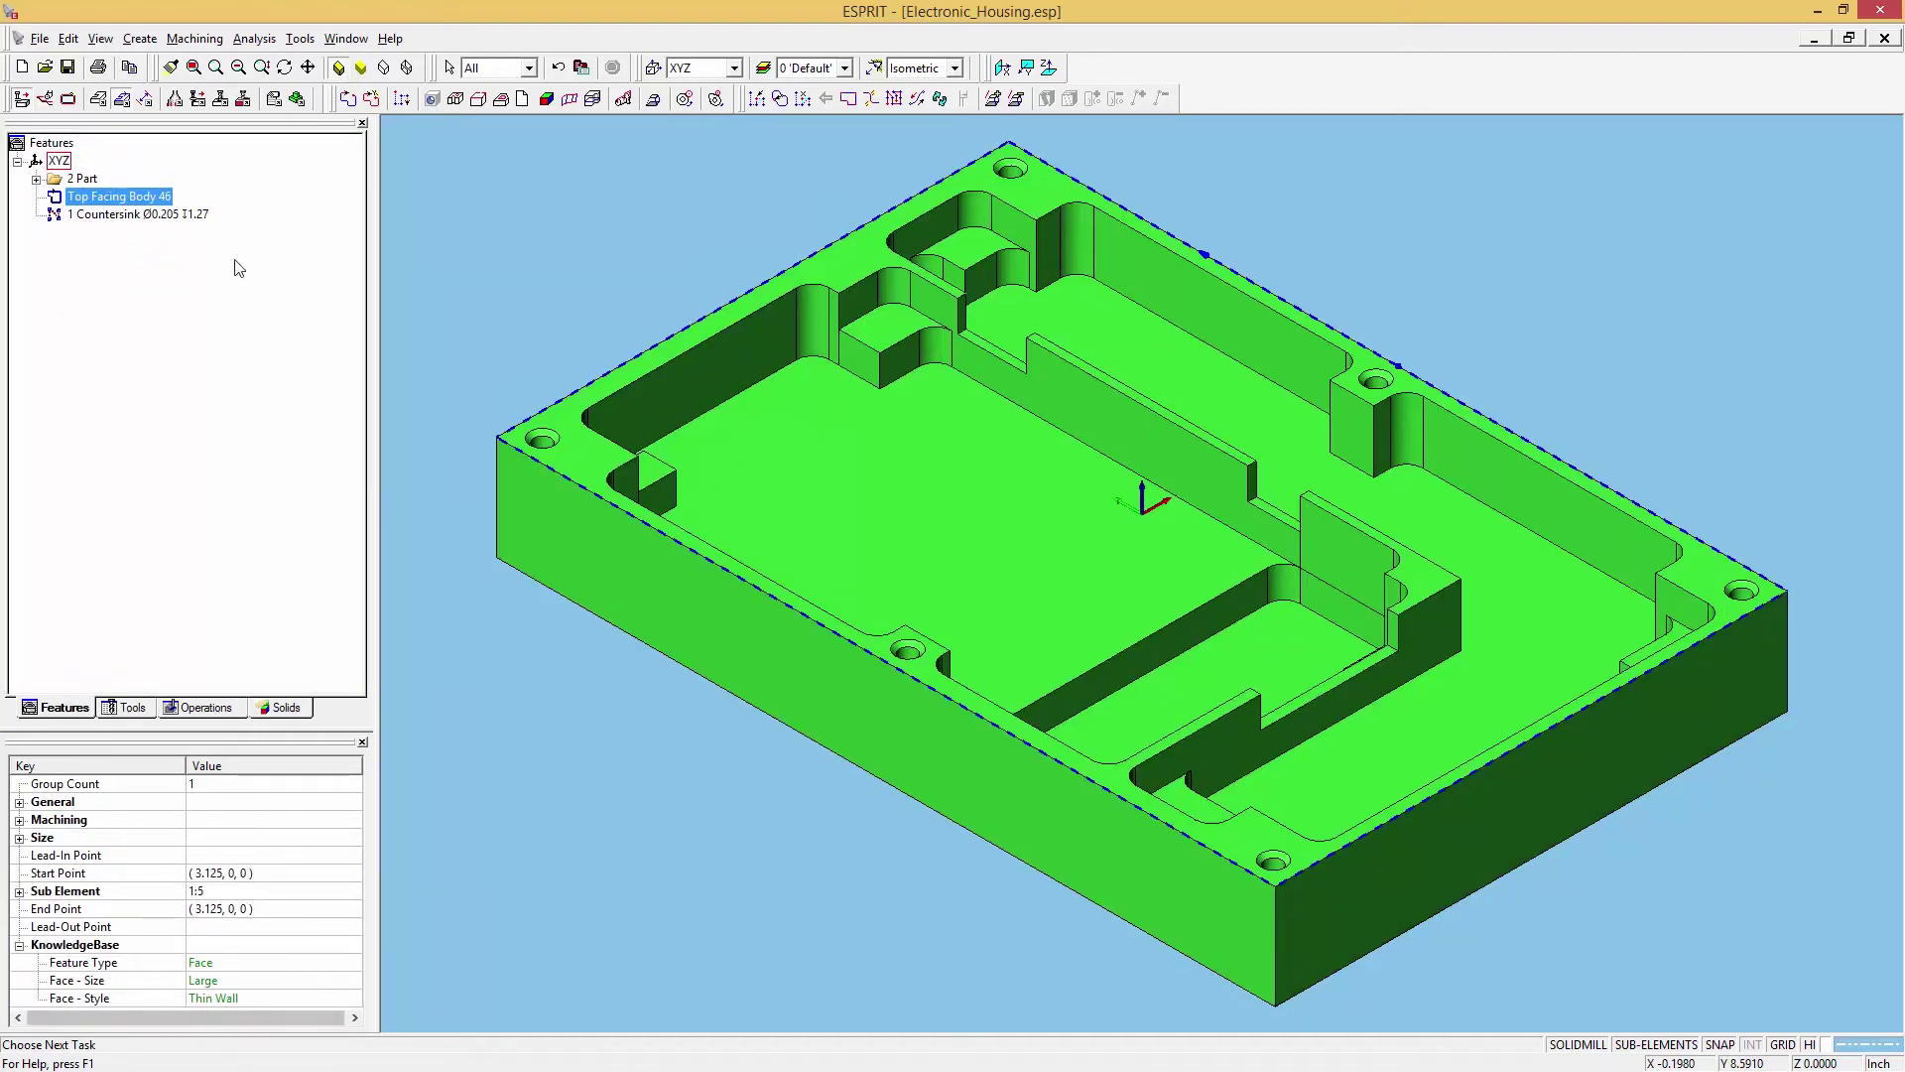
# Select all three features and apply toolpaths, using Pocket - R, RM, F for 2 Part
pyautogui.keyDown('ctrl'); pyautogui.click(81, 178); pyautogui.keyUp('ctrl')
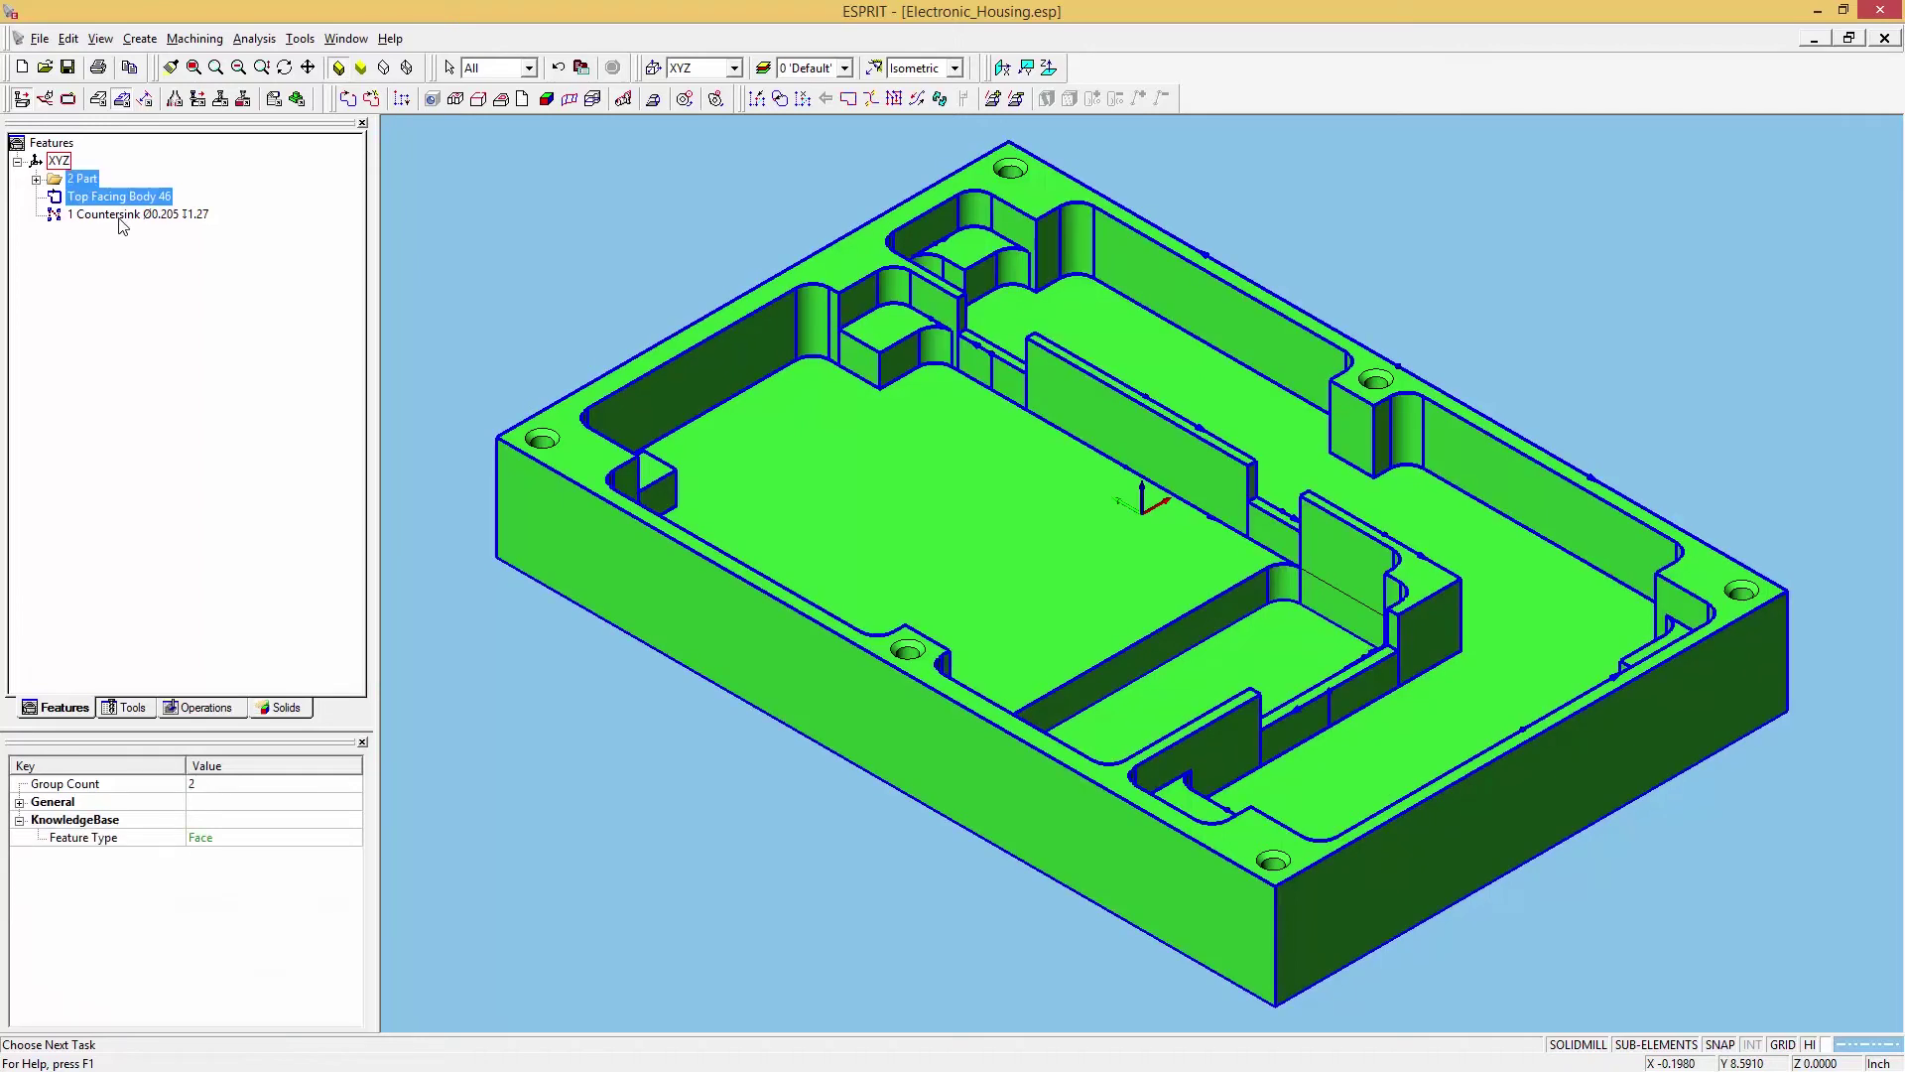
pyautogui.keyDown('ctrl'); pyautogui.click(121, 216); pyautogui.keyUp('ctrl')
pyautogui.click(274, 98)
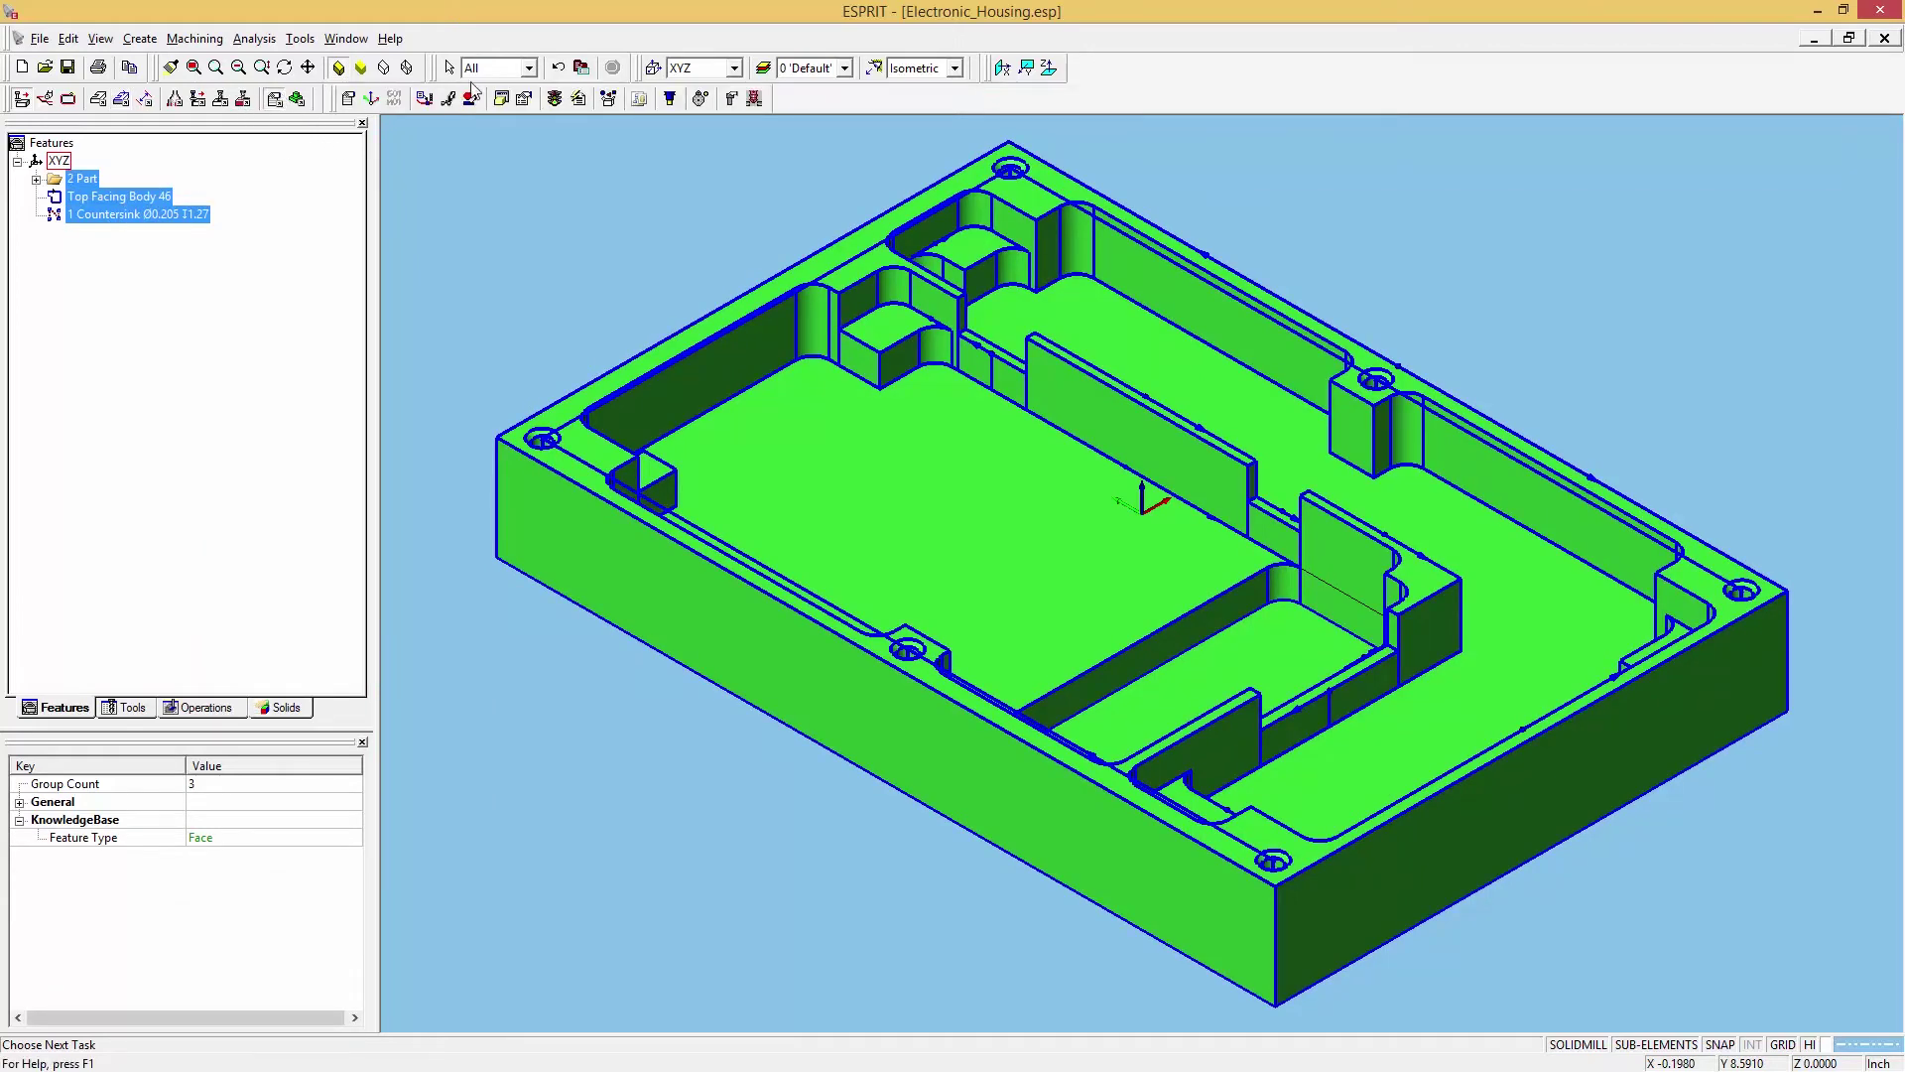
pyautogui.click(609, 99)
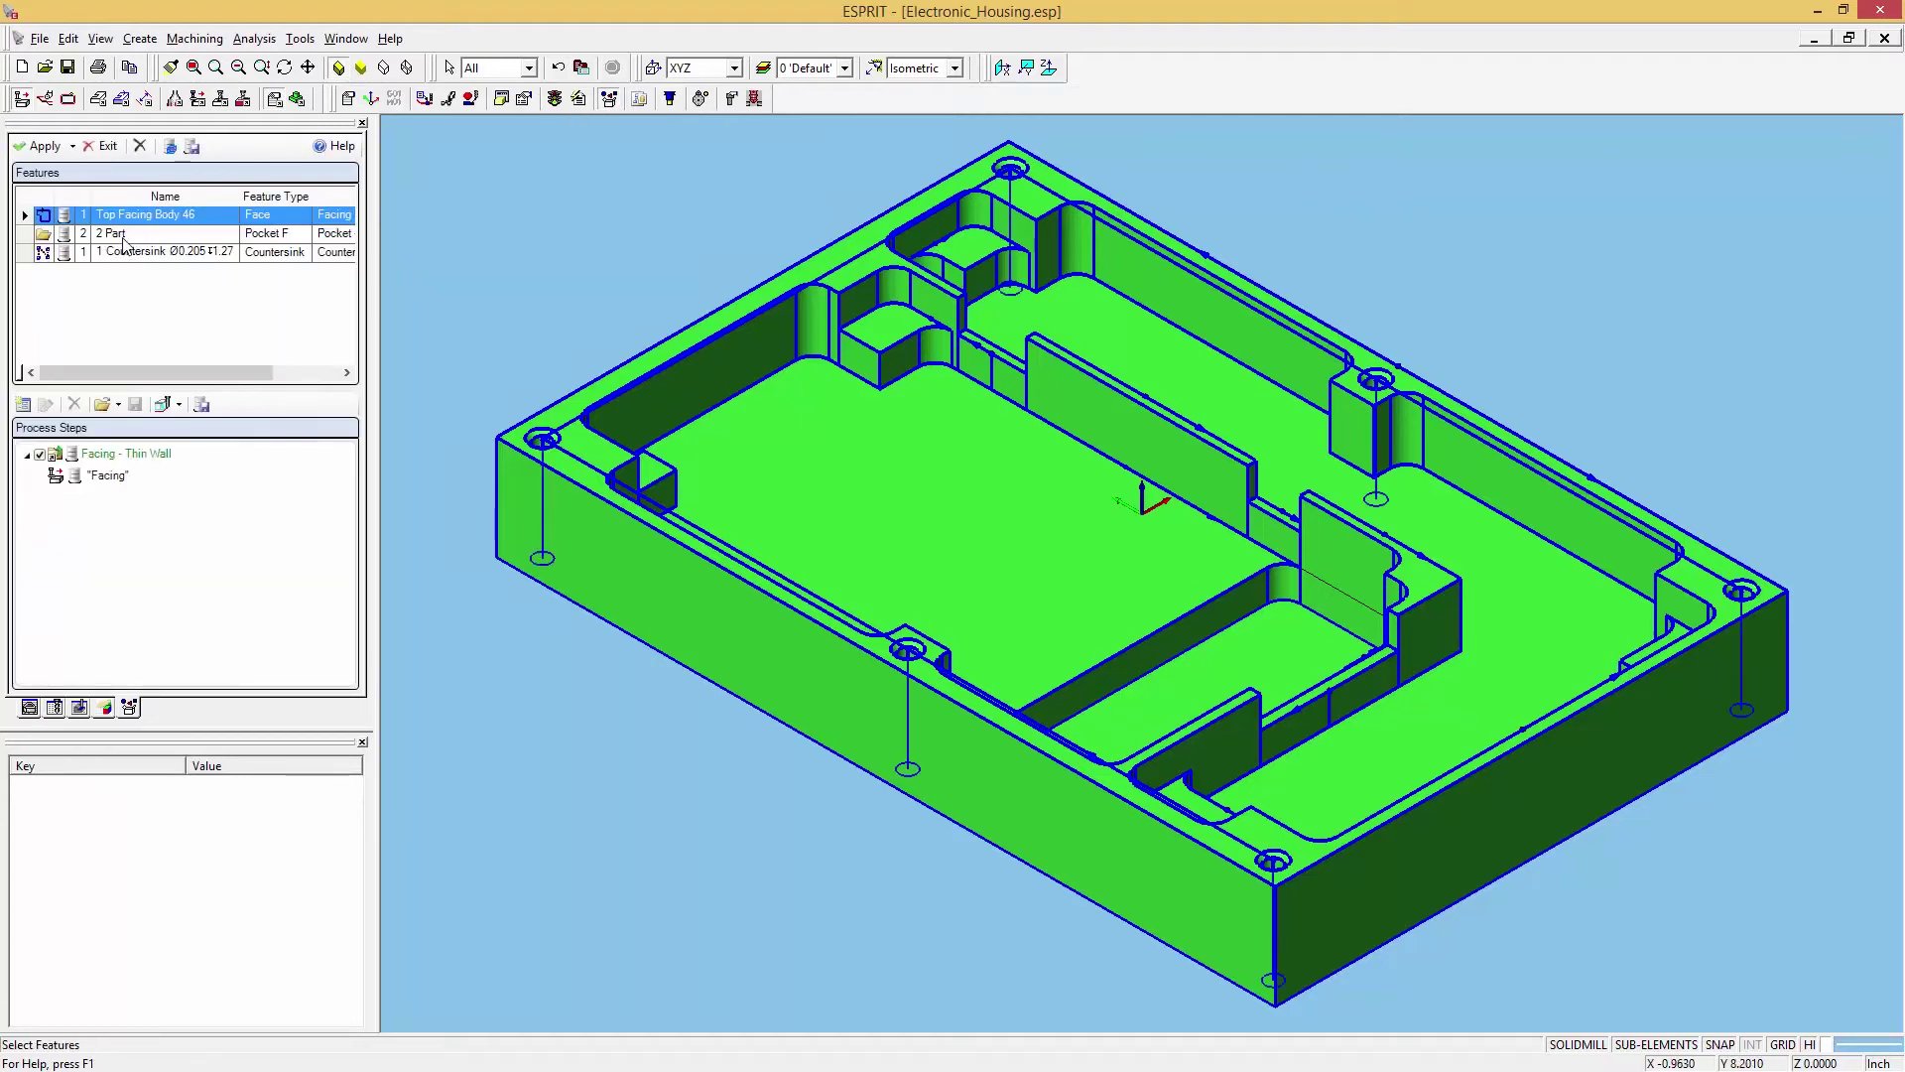
pyautogui.click(117, 240)
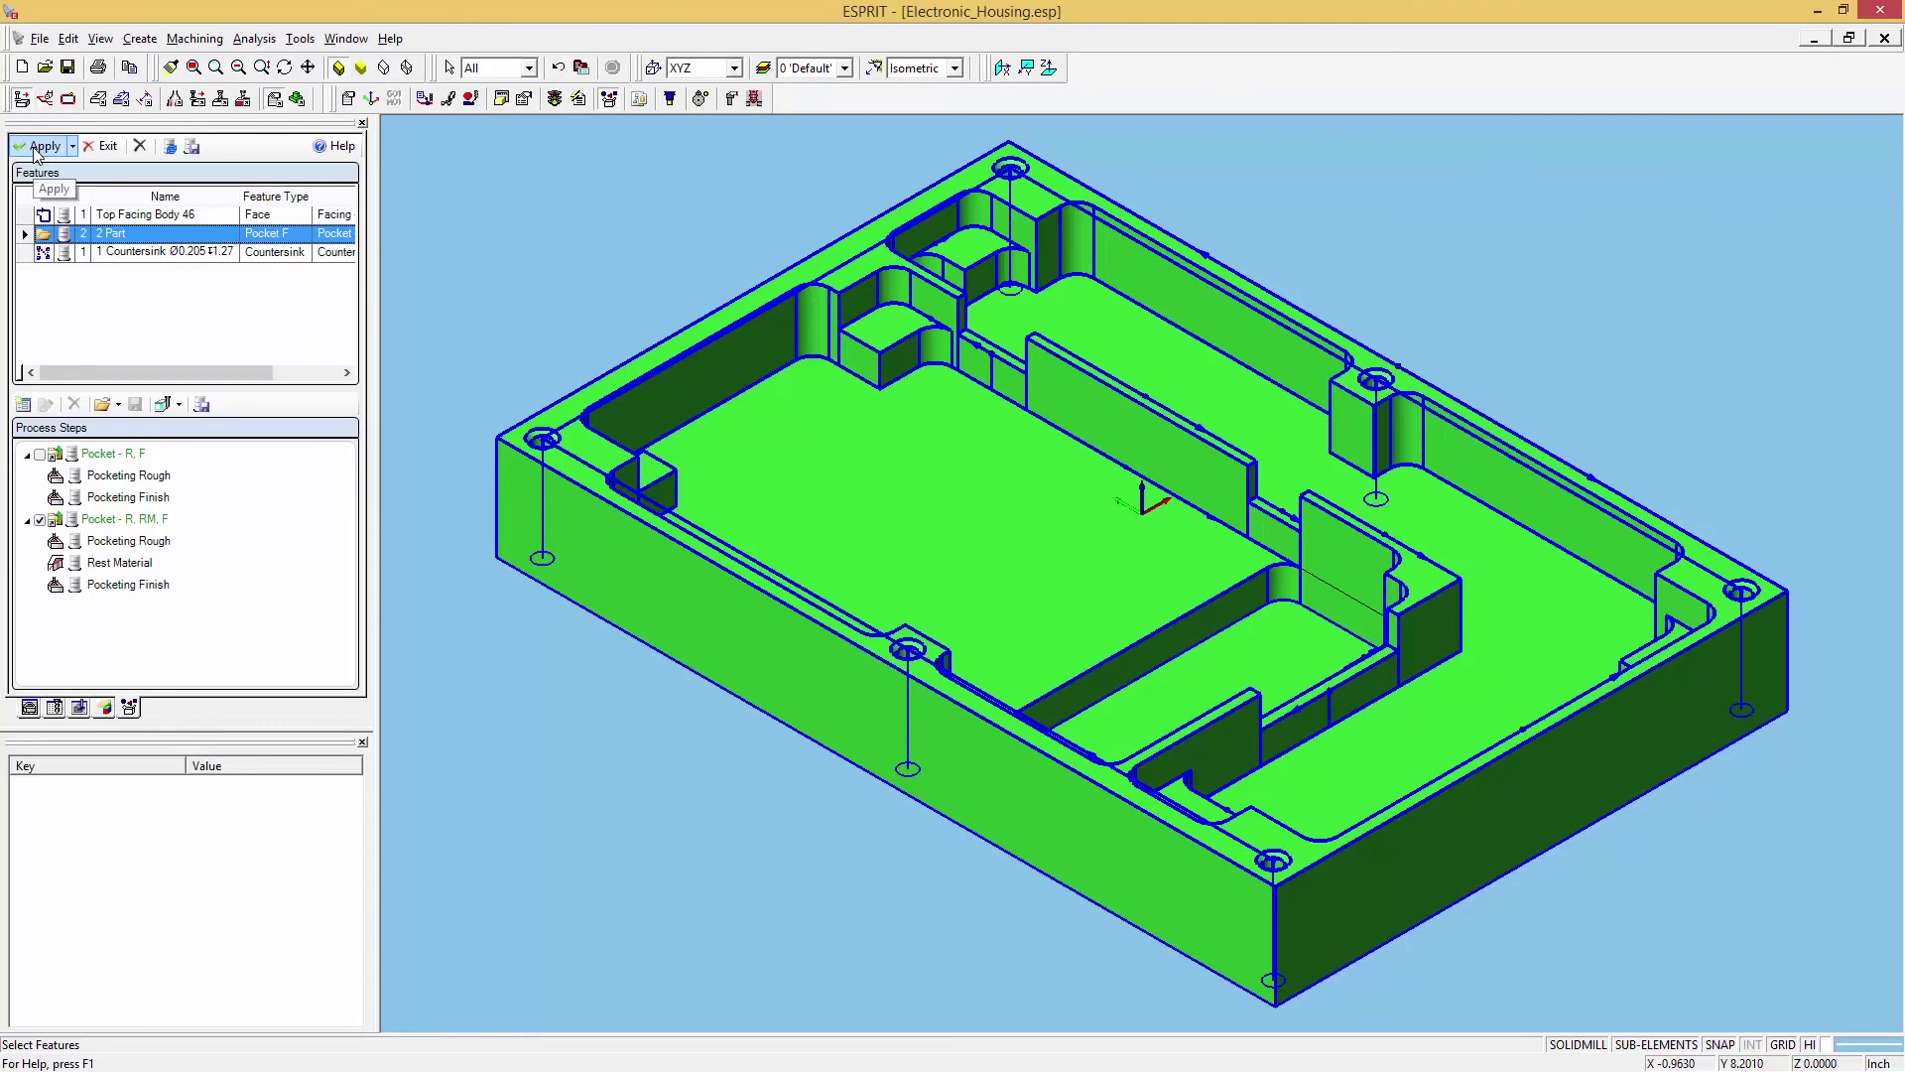
pyautogui.click(40, 146)
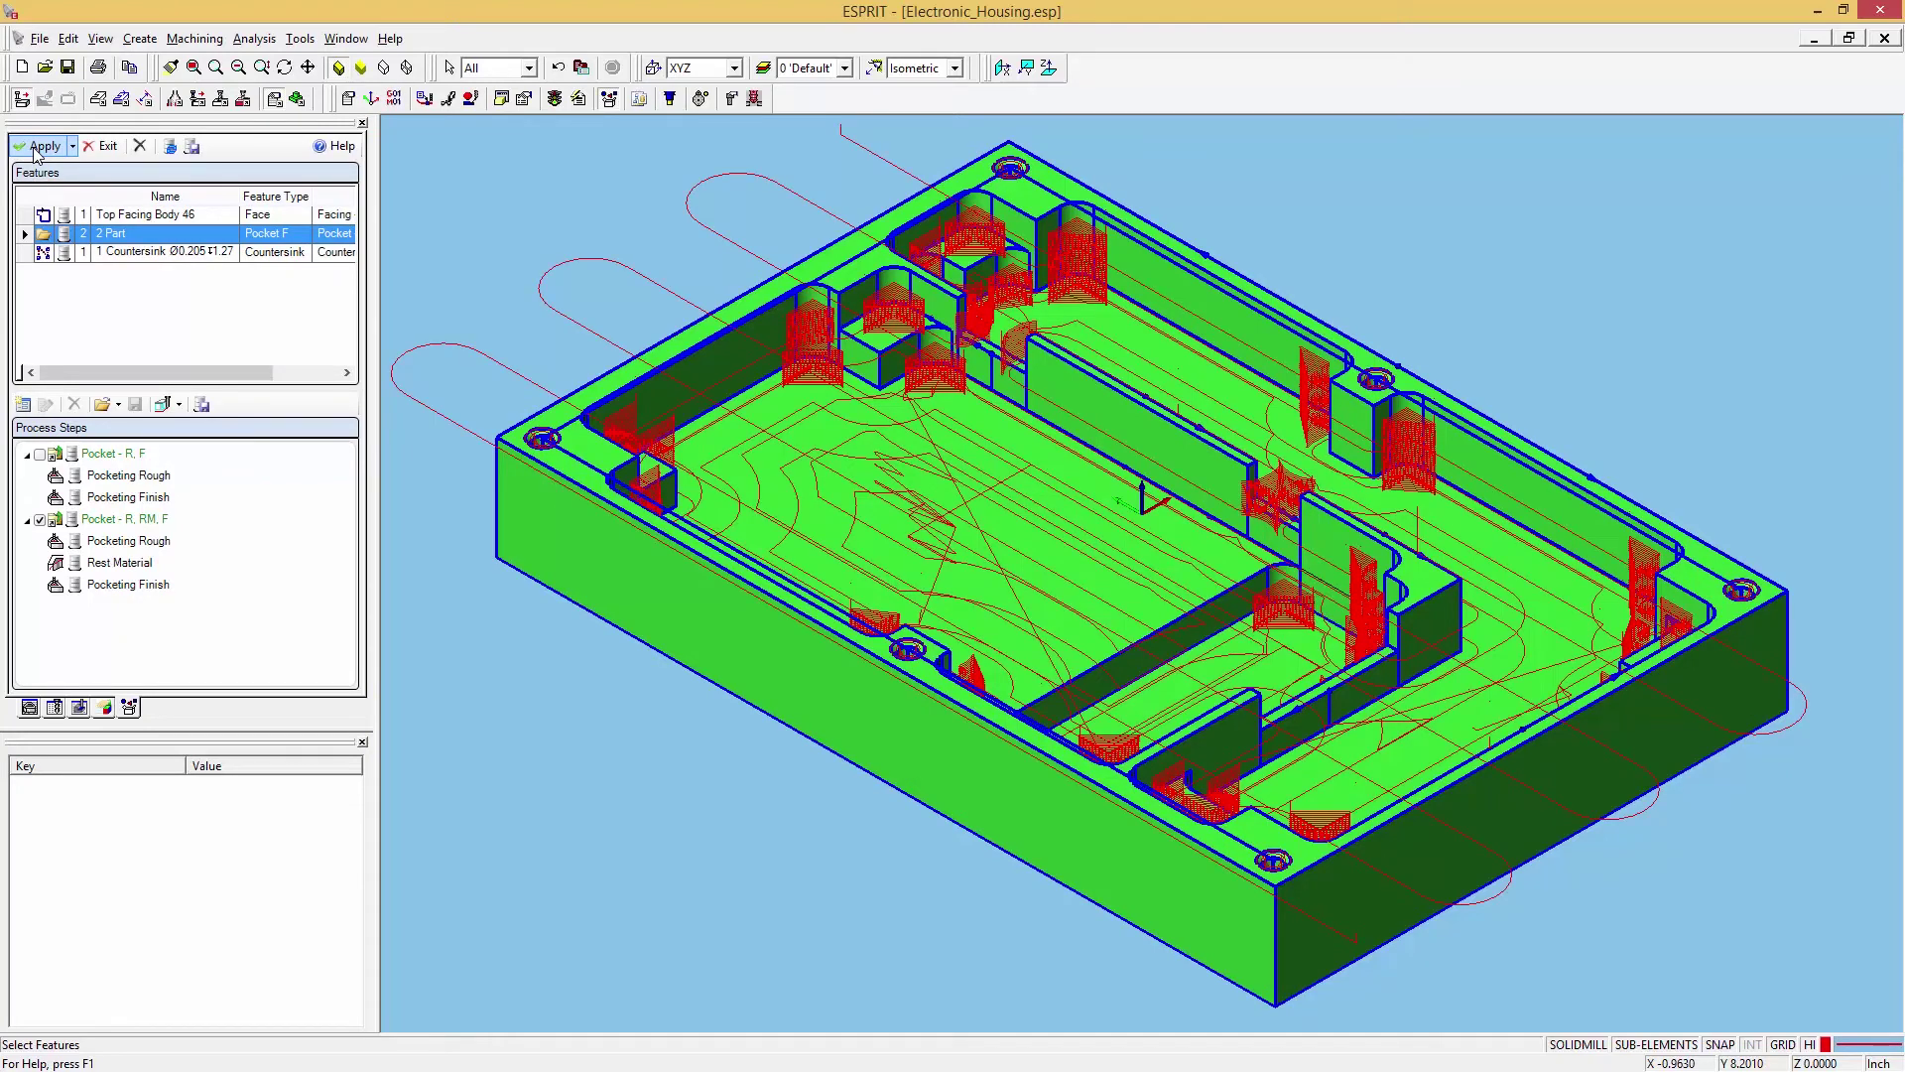
# Close the KnowledgeBase page and preview the Electronic_Housing's finished state in simulation
pyautogui.click(100, 146)
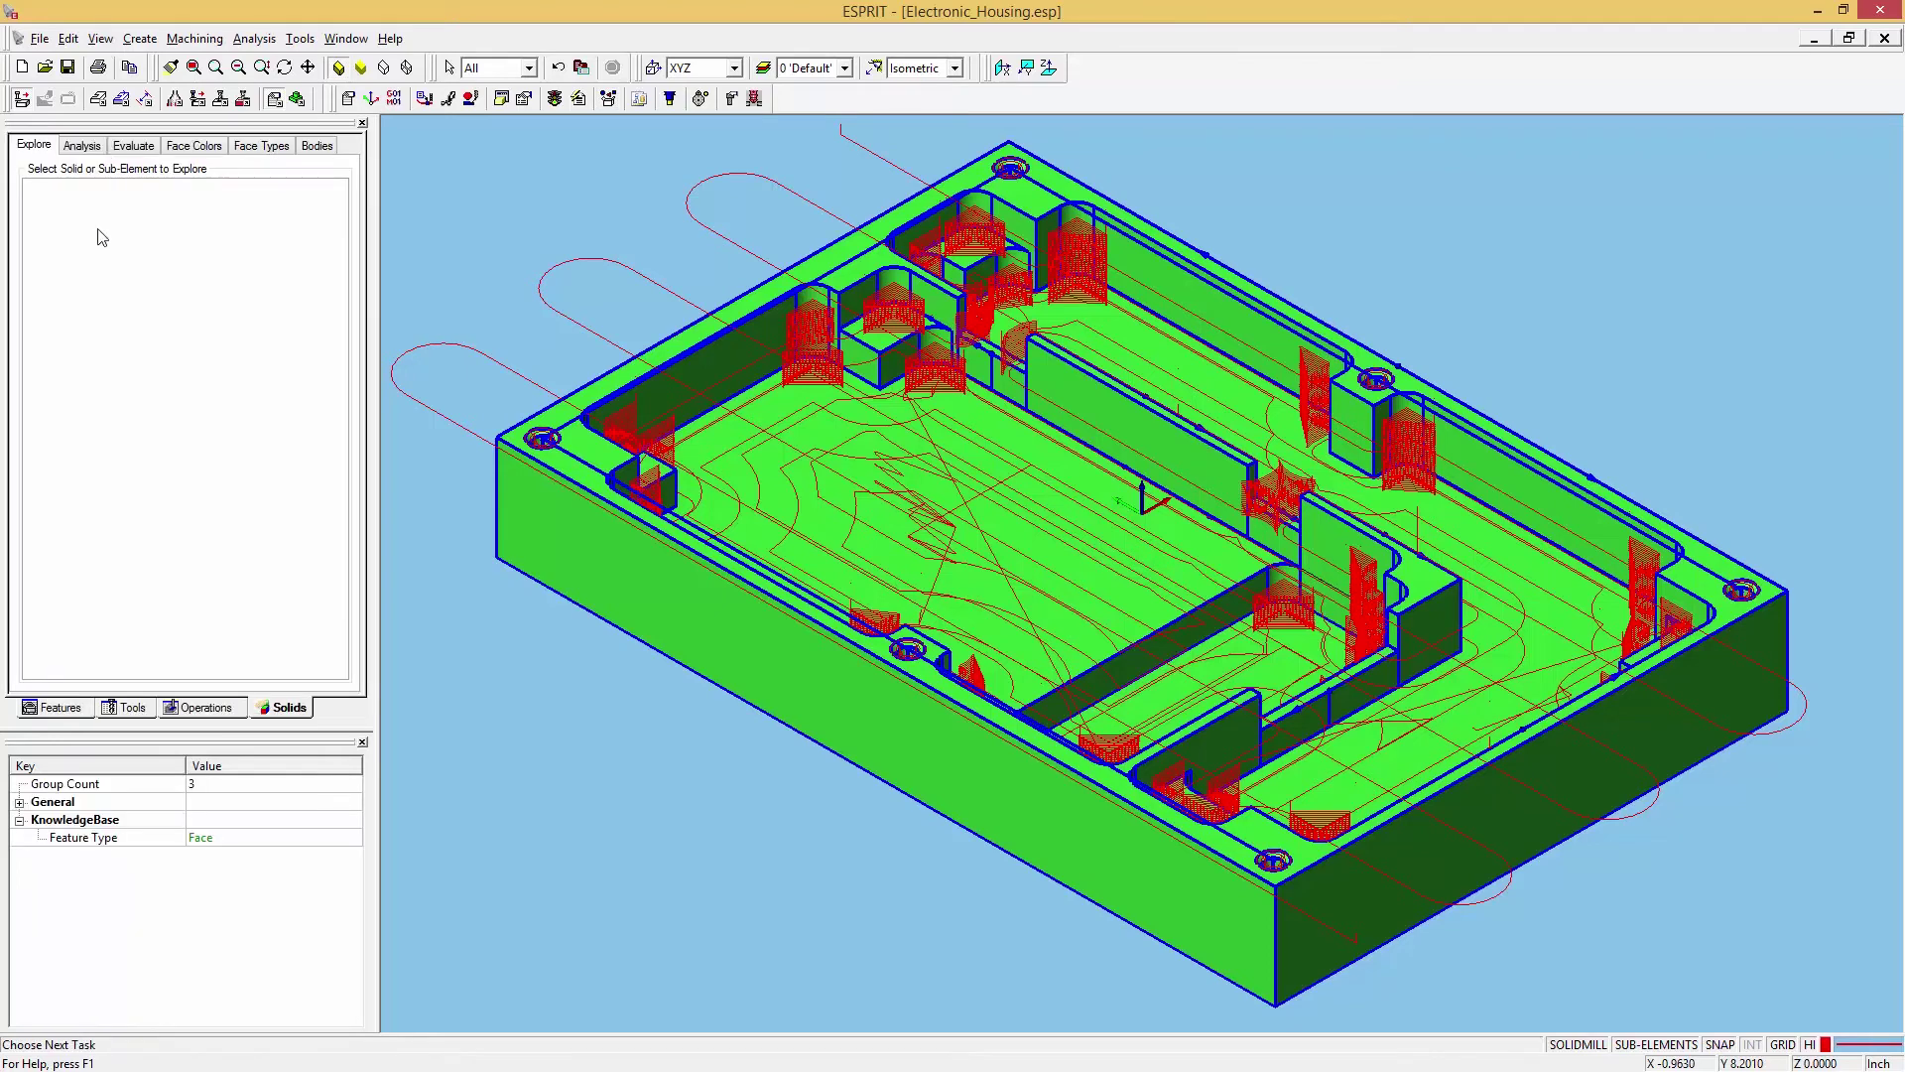
pyautogui.click(62, 707)
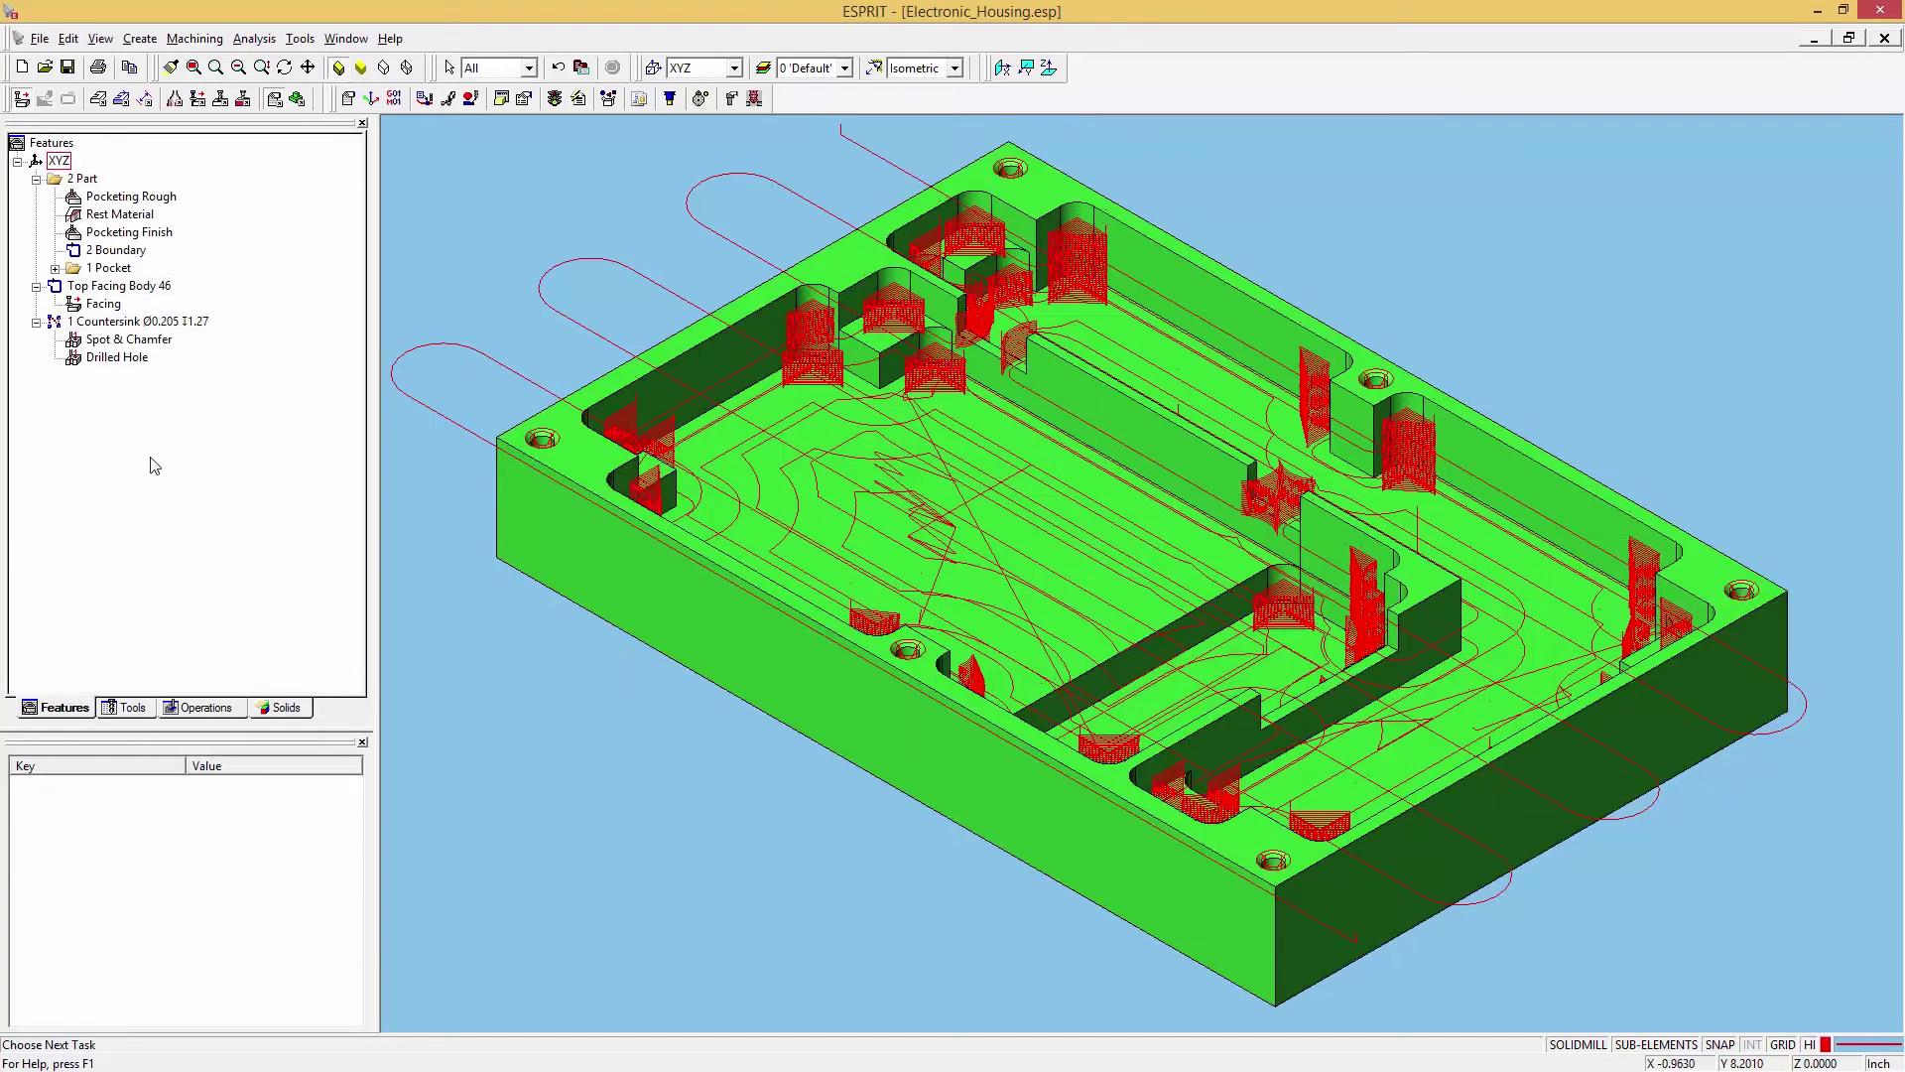
pyautogui.click(297, 98)
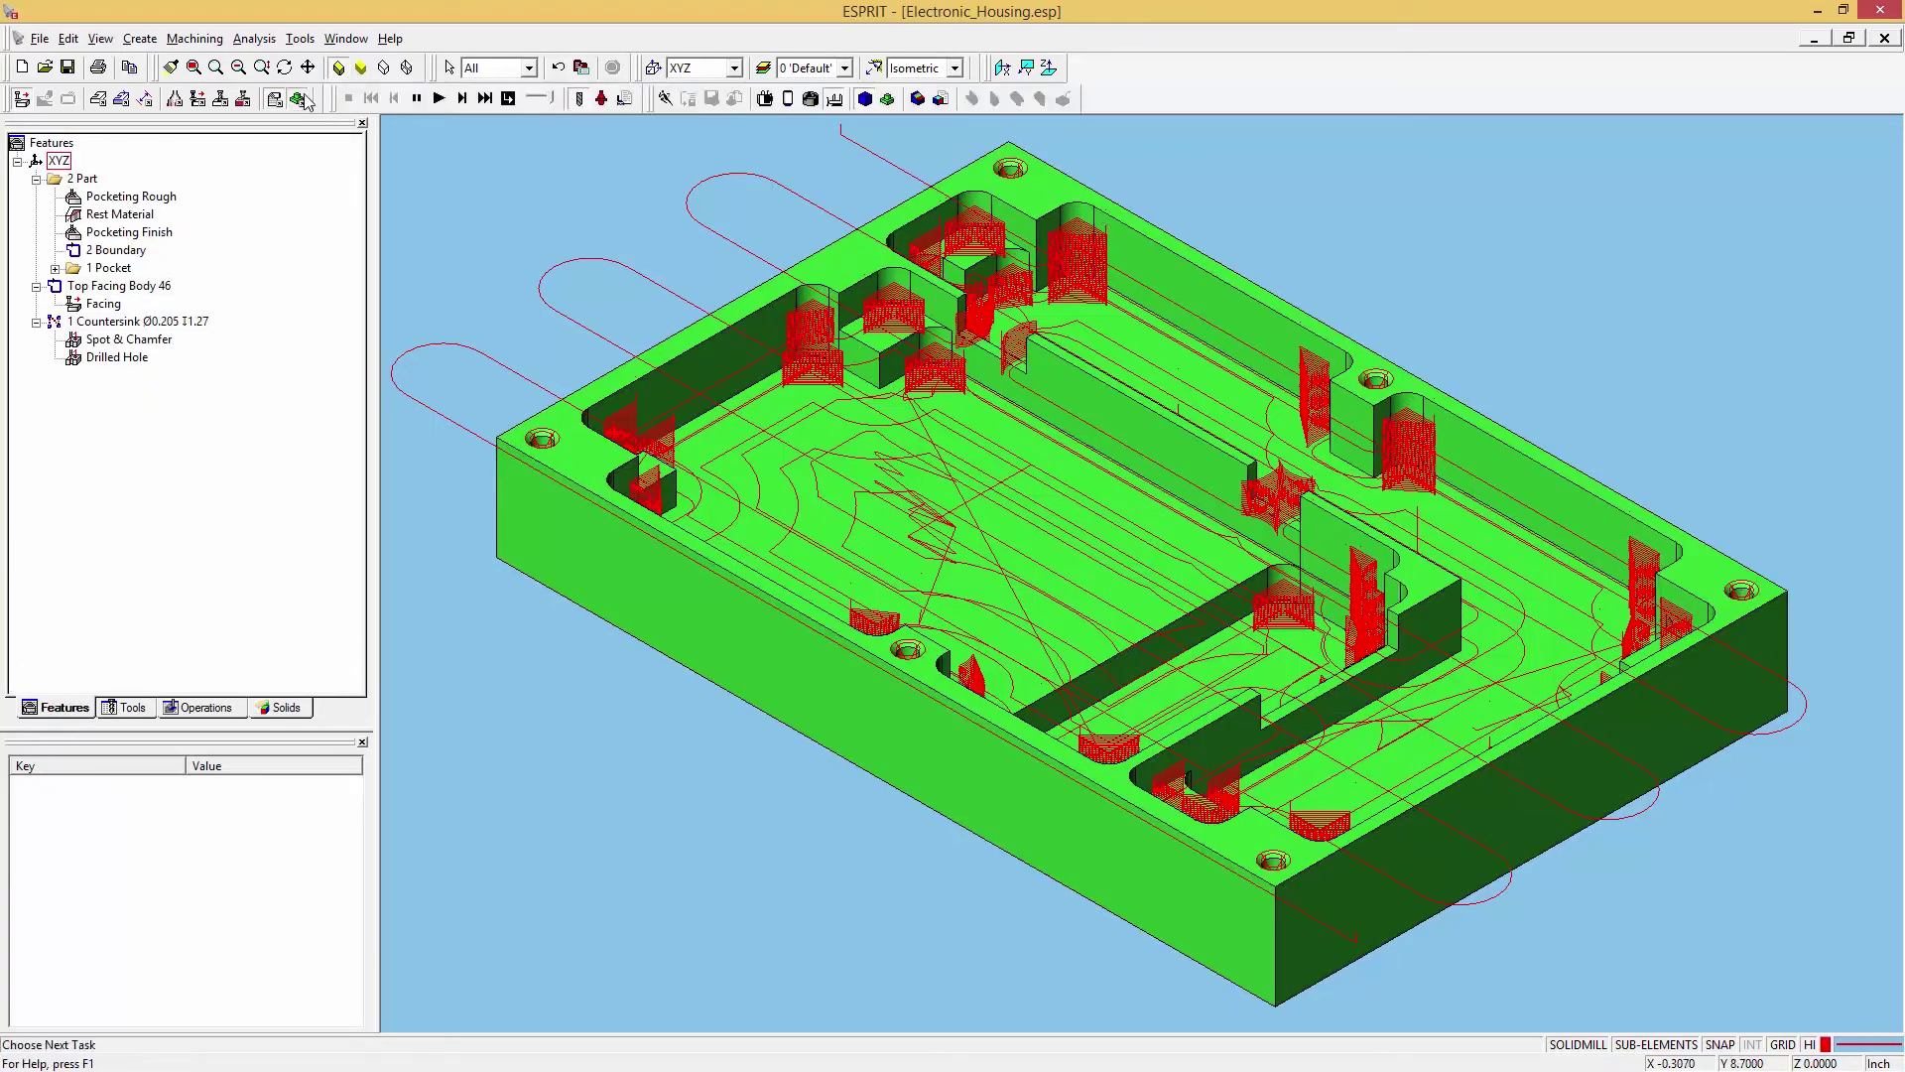
pyautogui.click(508, 98)
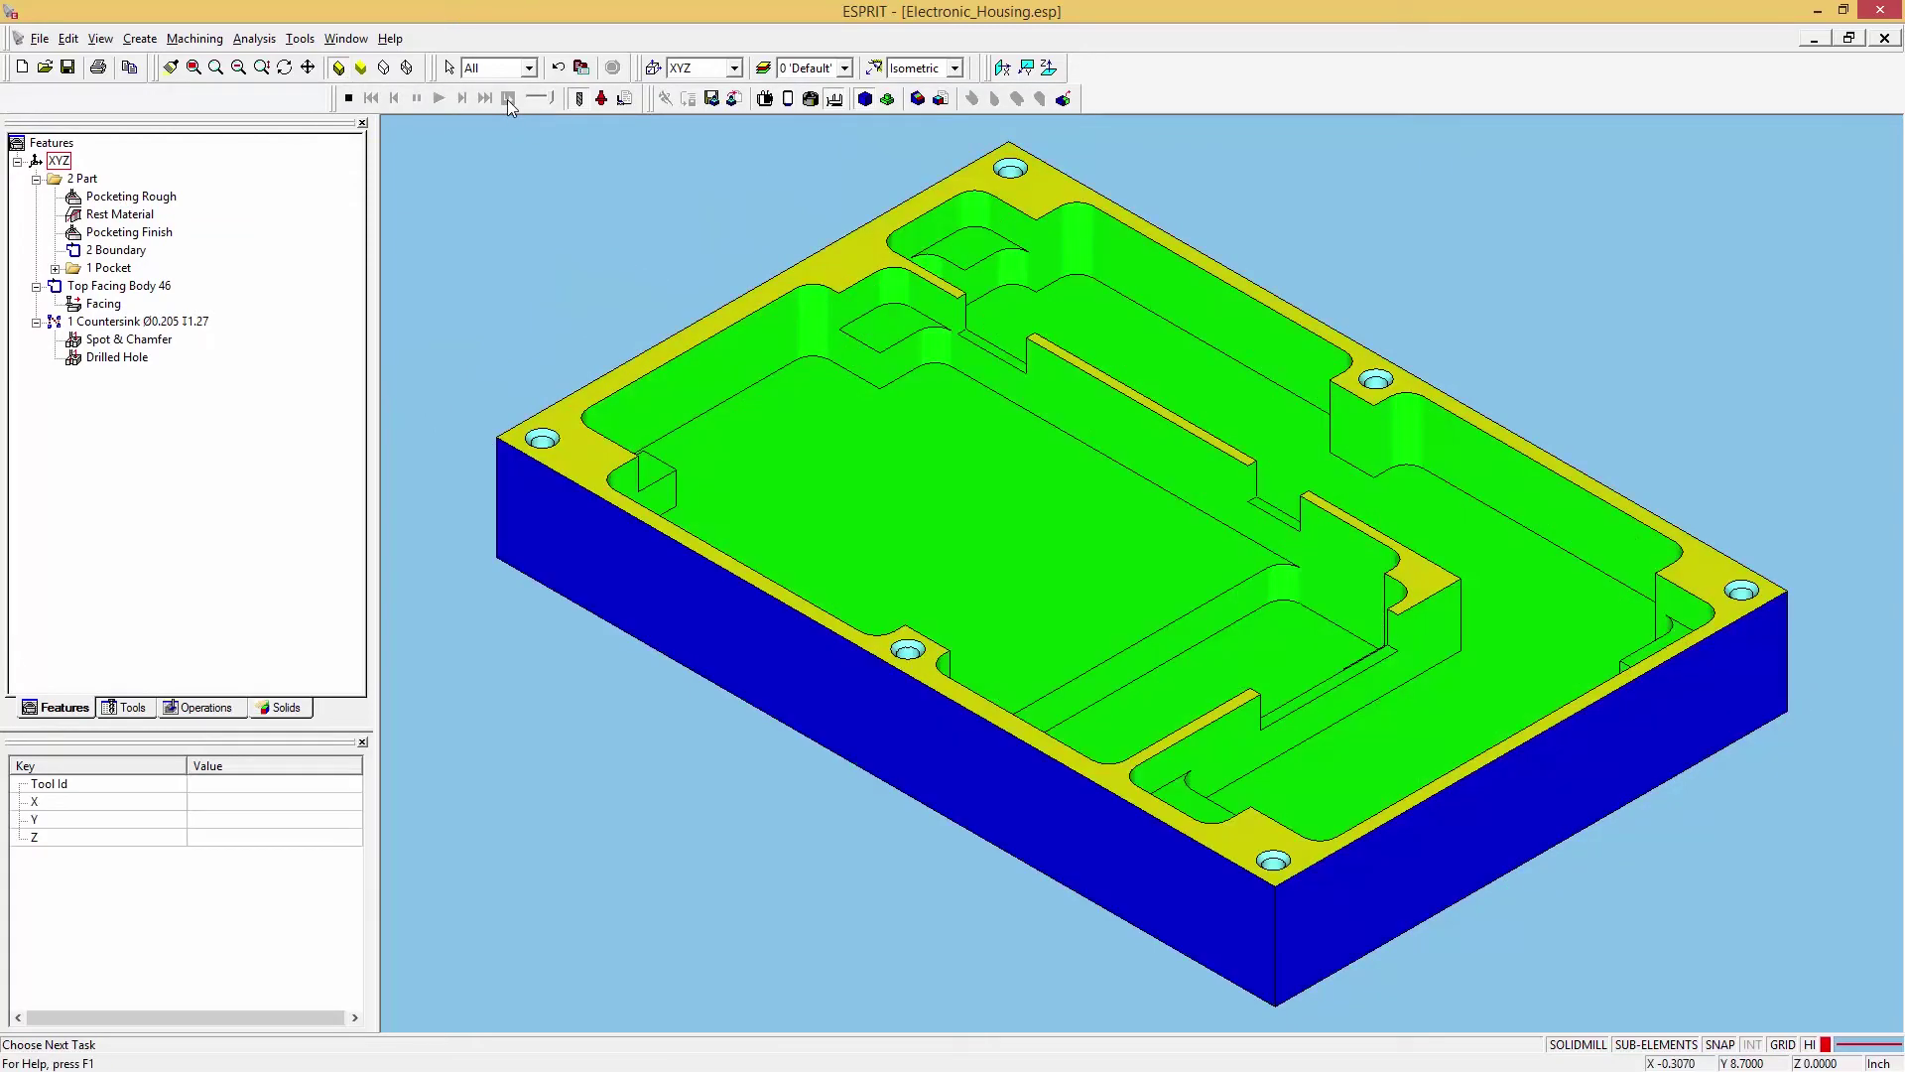
pyautogui.click(350, 99)
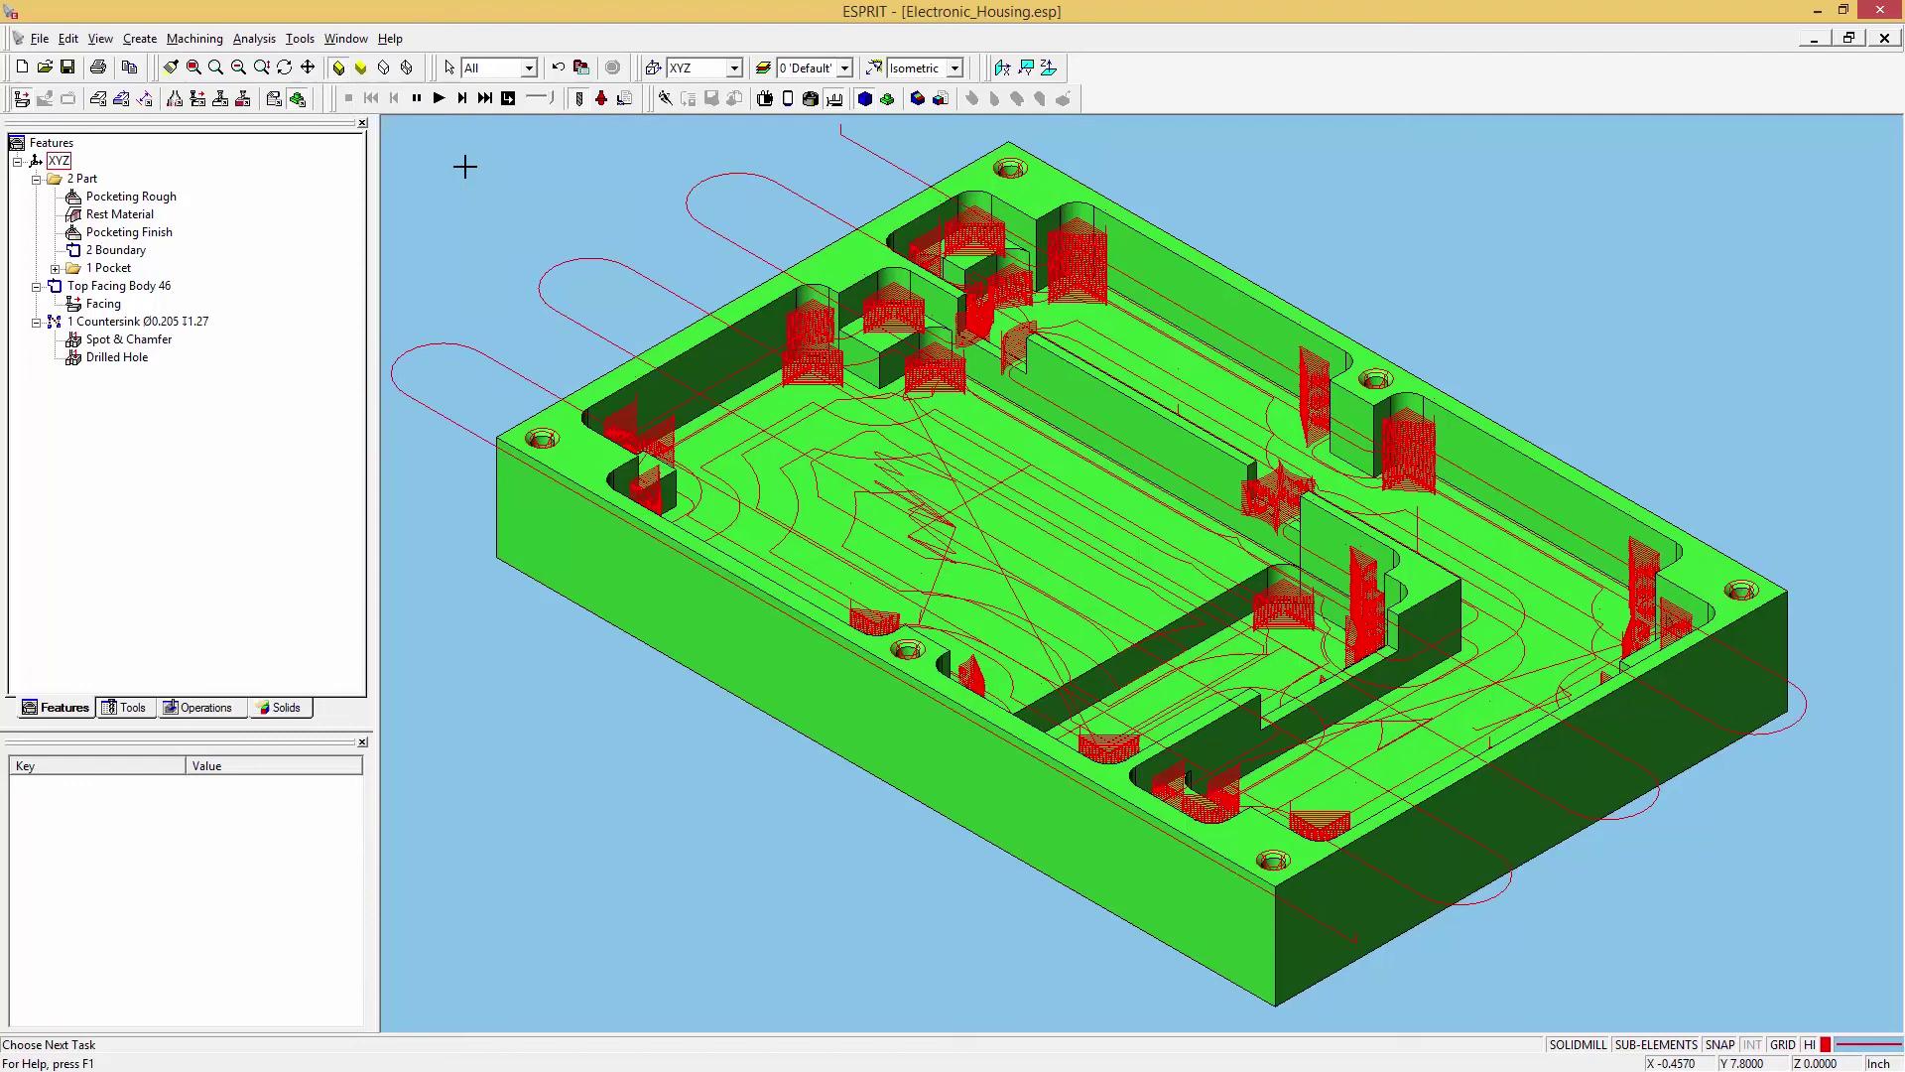
# Inspect Pocketing Rough's Trim to Stock setting and cancel without changes
pyautogui.click(125, 198)
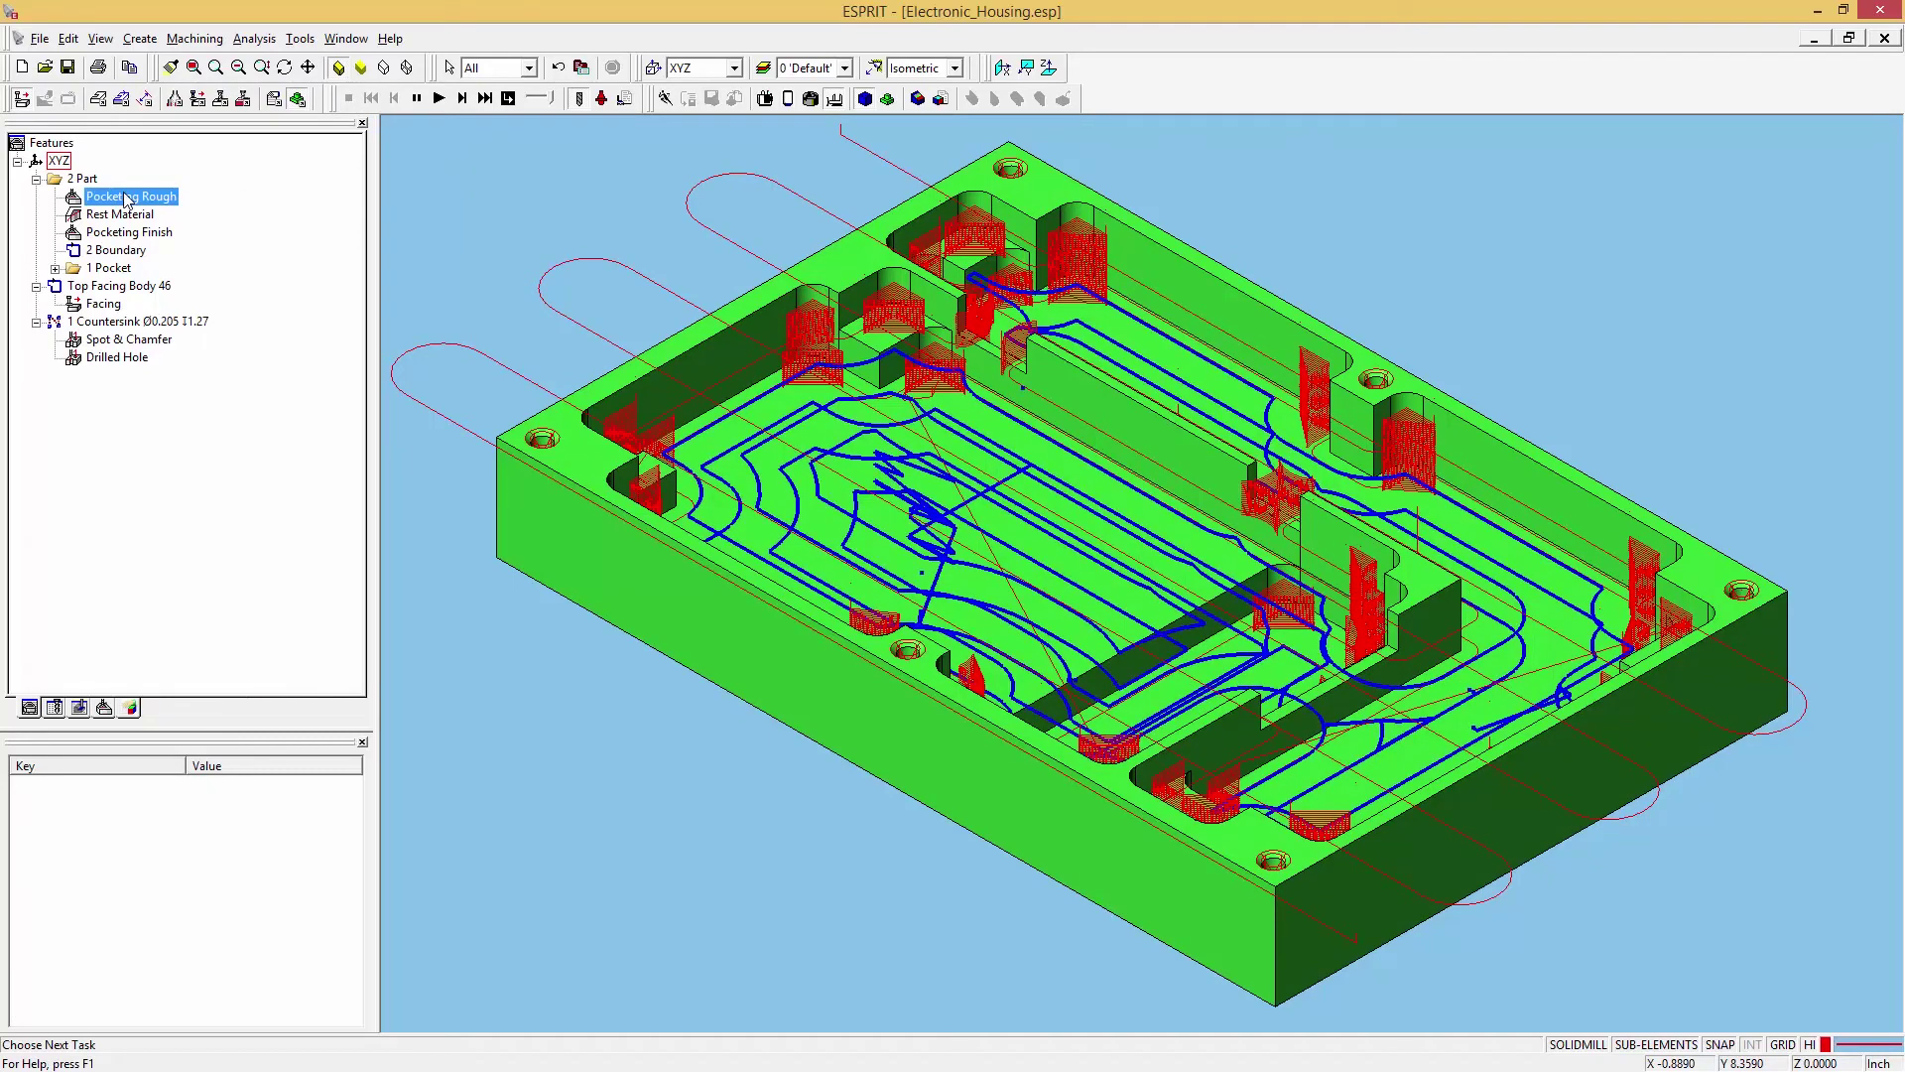
pyautogui.doubleClick(125, 197)
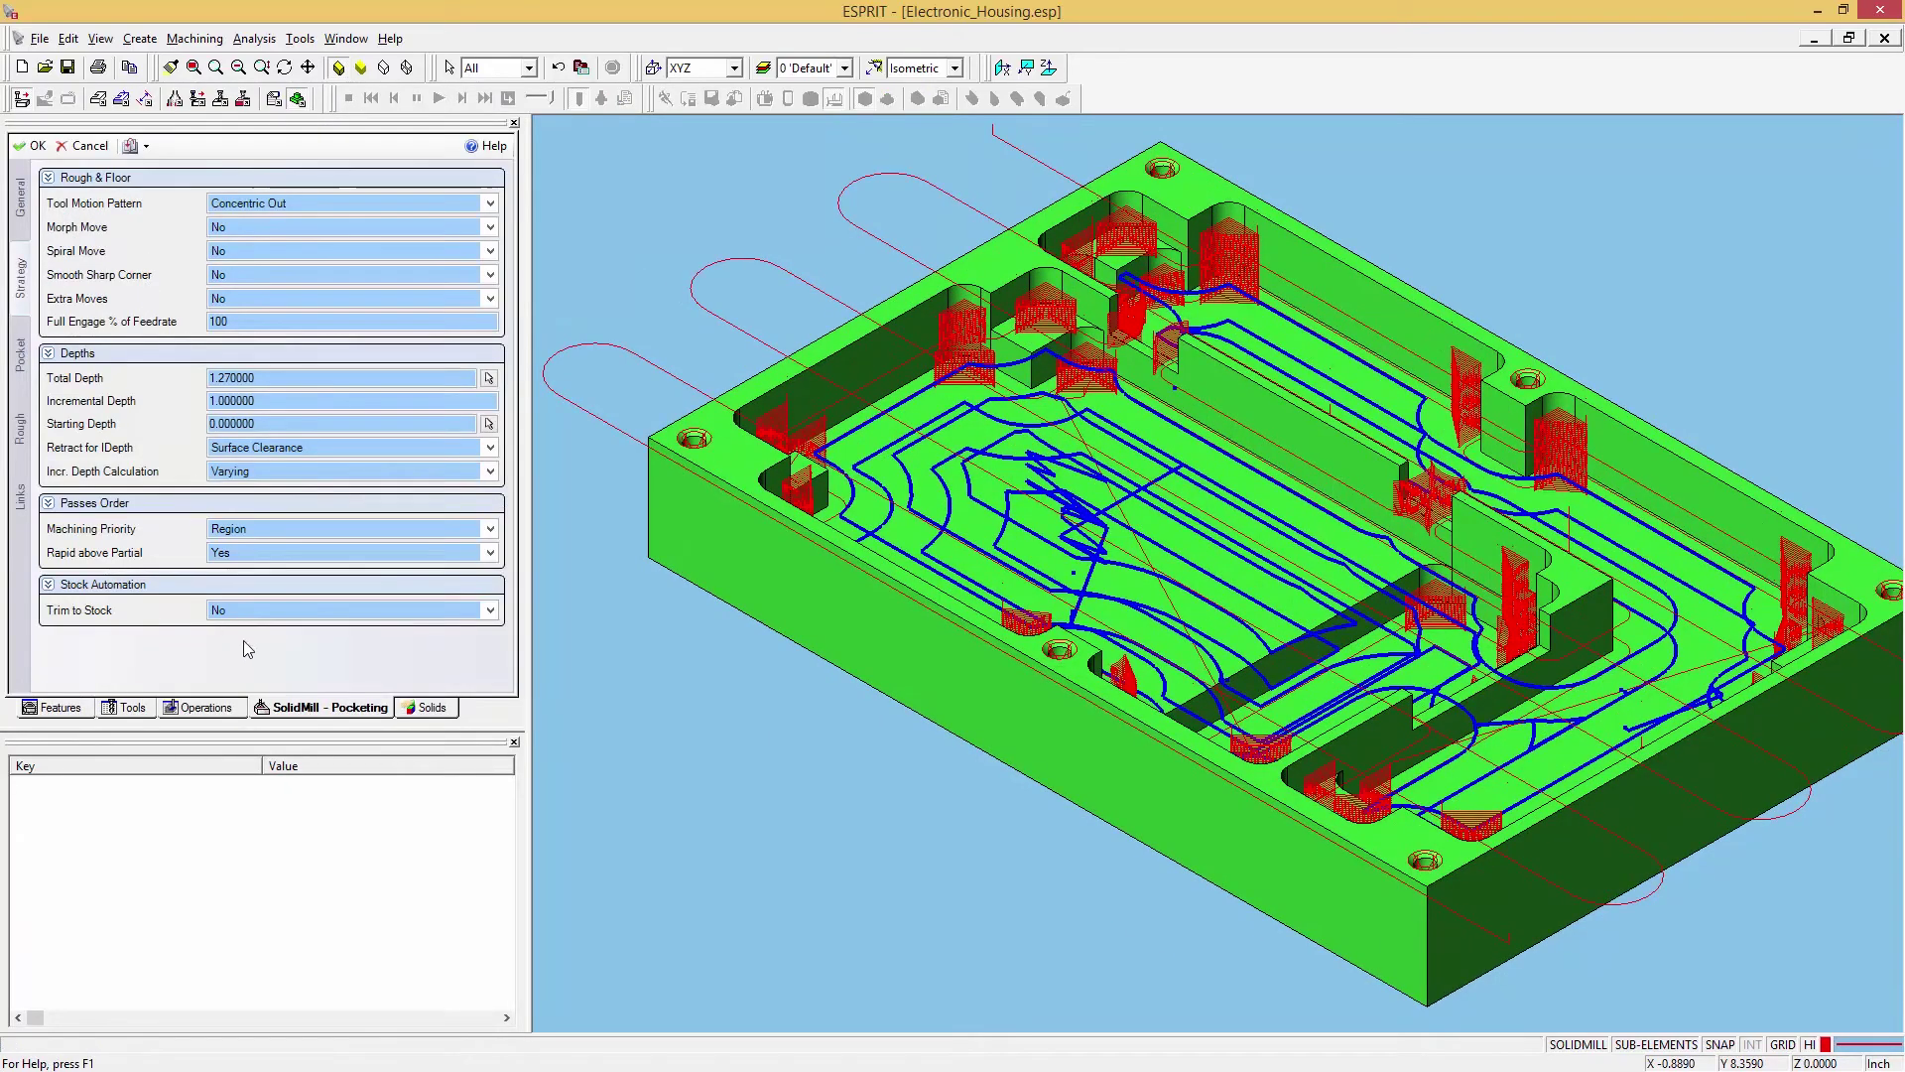
pyautogui.click(260, 617)
pyautogui.click(86, 146)
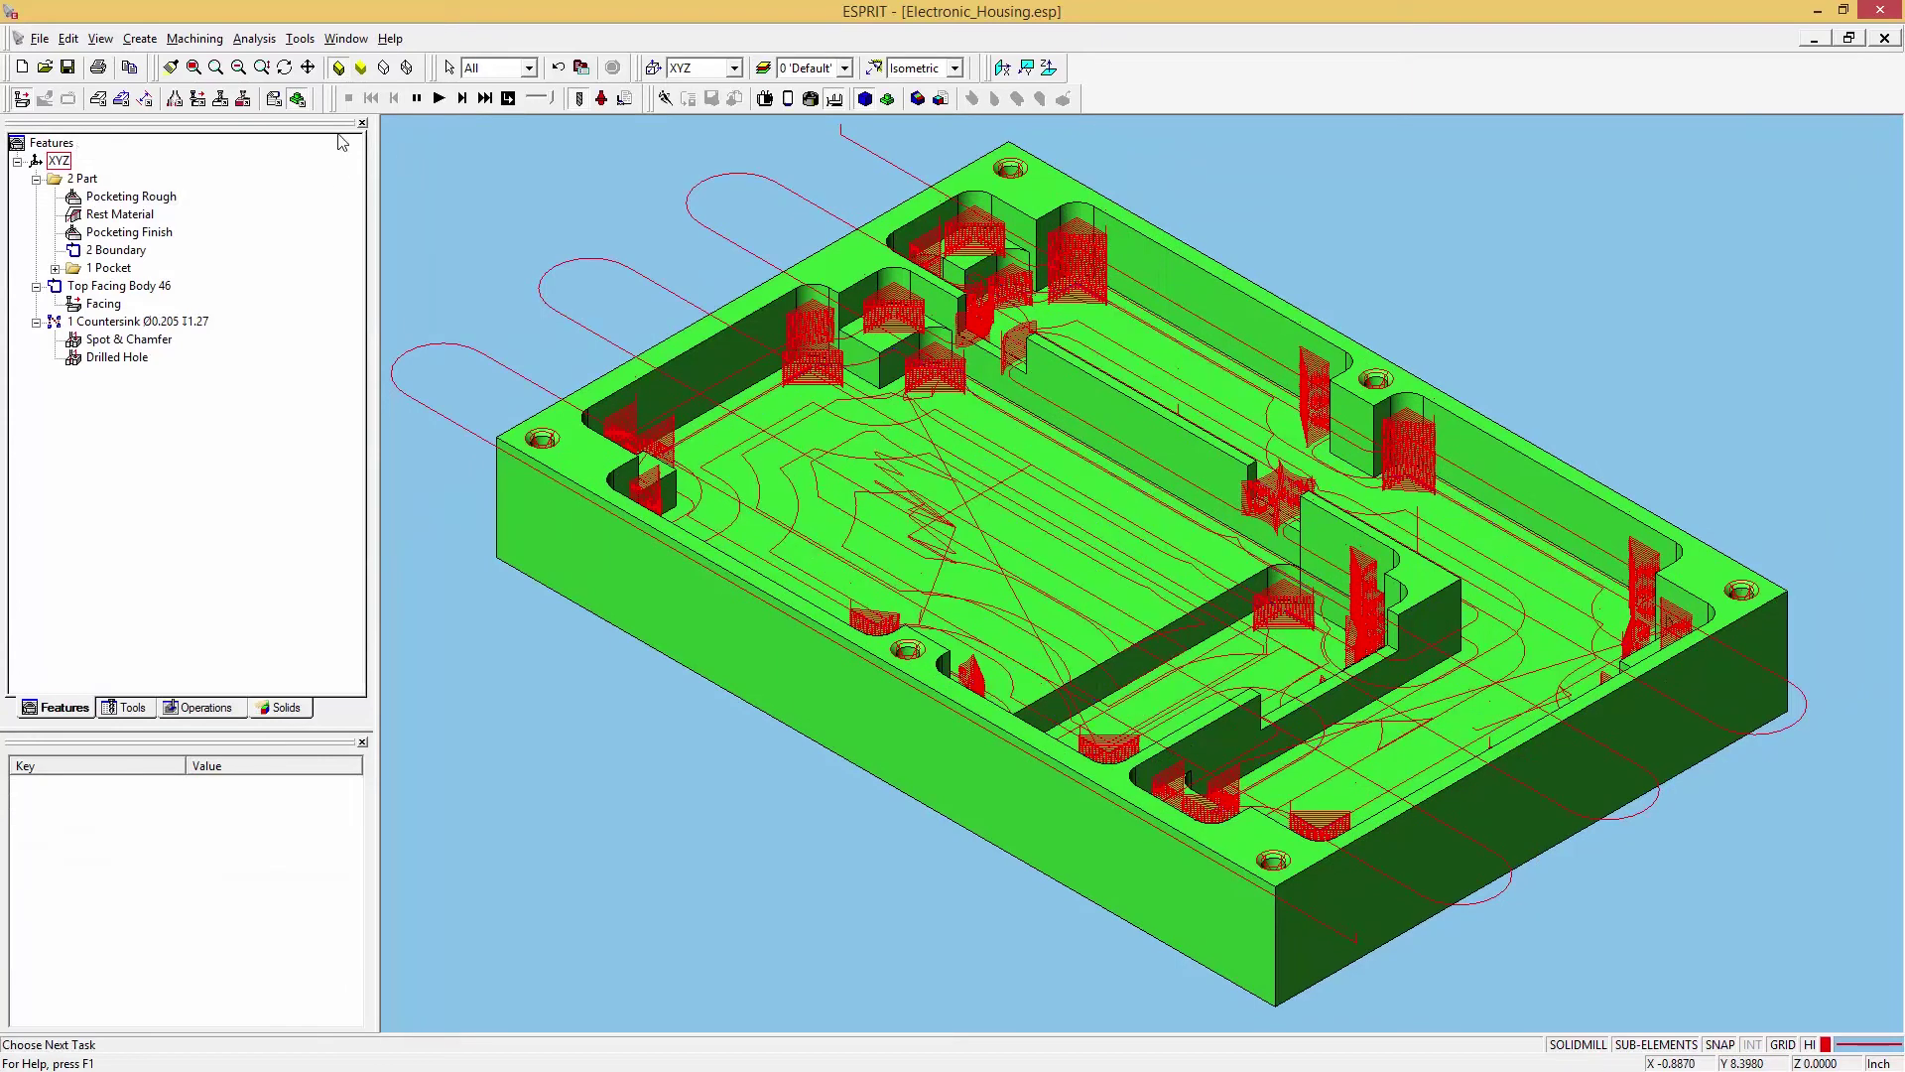
# In KnowledgeBase Manager's Process Technology, list the Pocket F processes Pocket - R, F and Pocket - R, RM, F
pyautogui.click(276, 102)
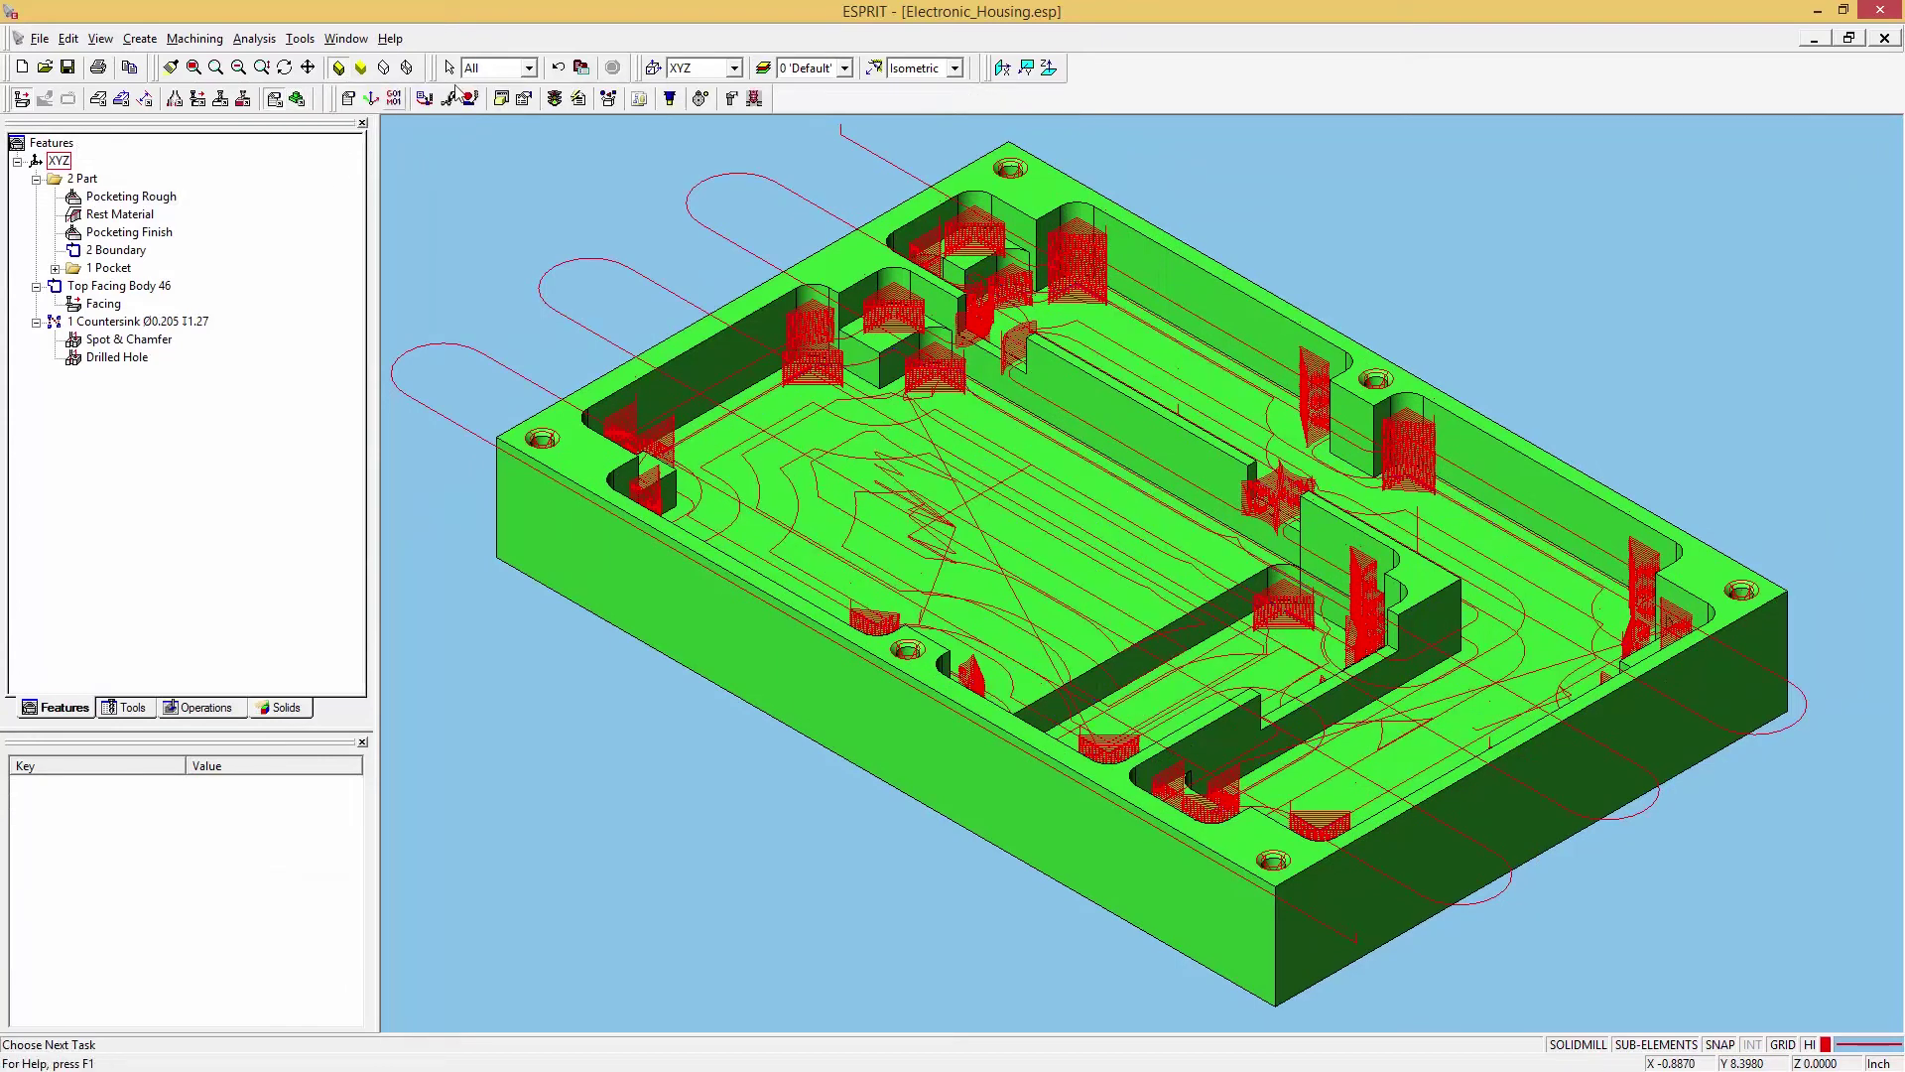
pyautogui.click(639, 99)
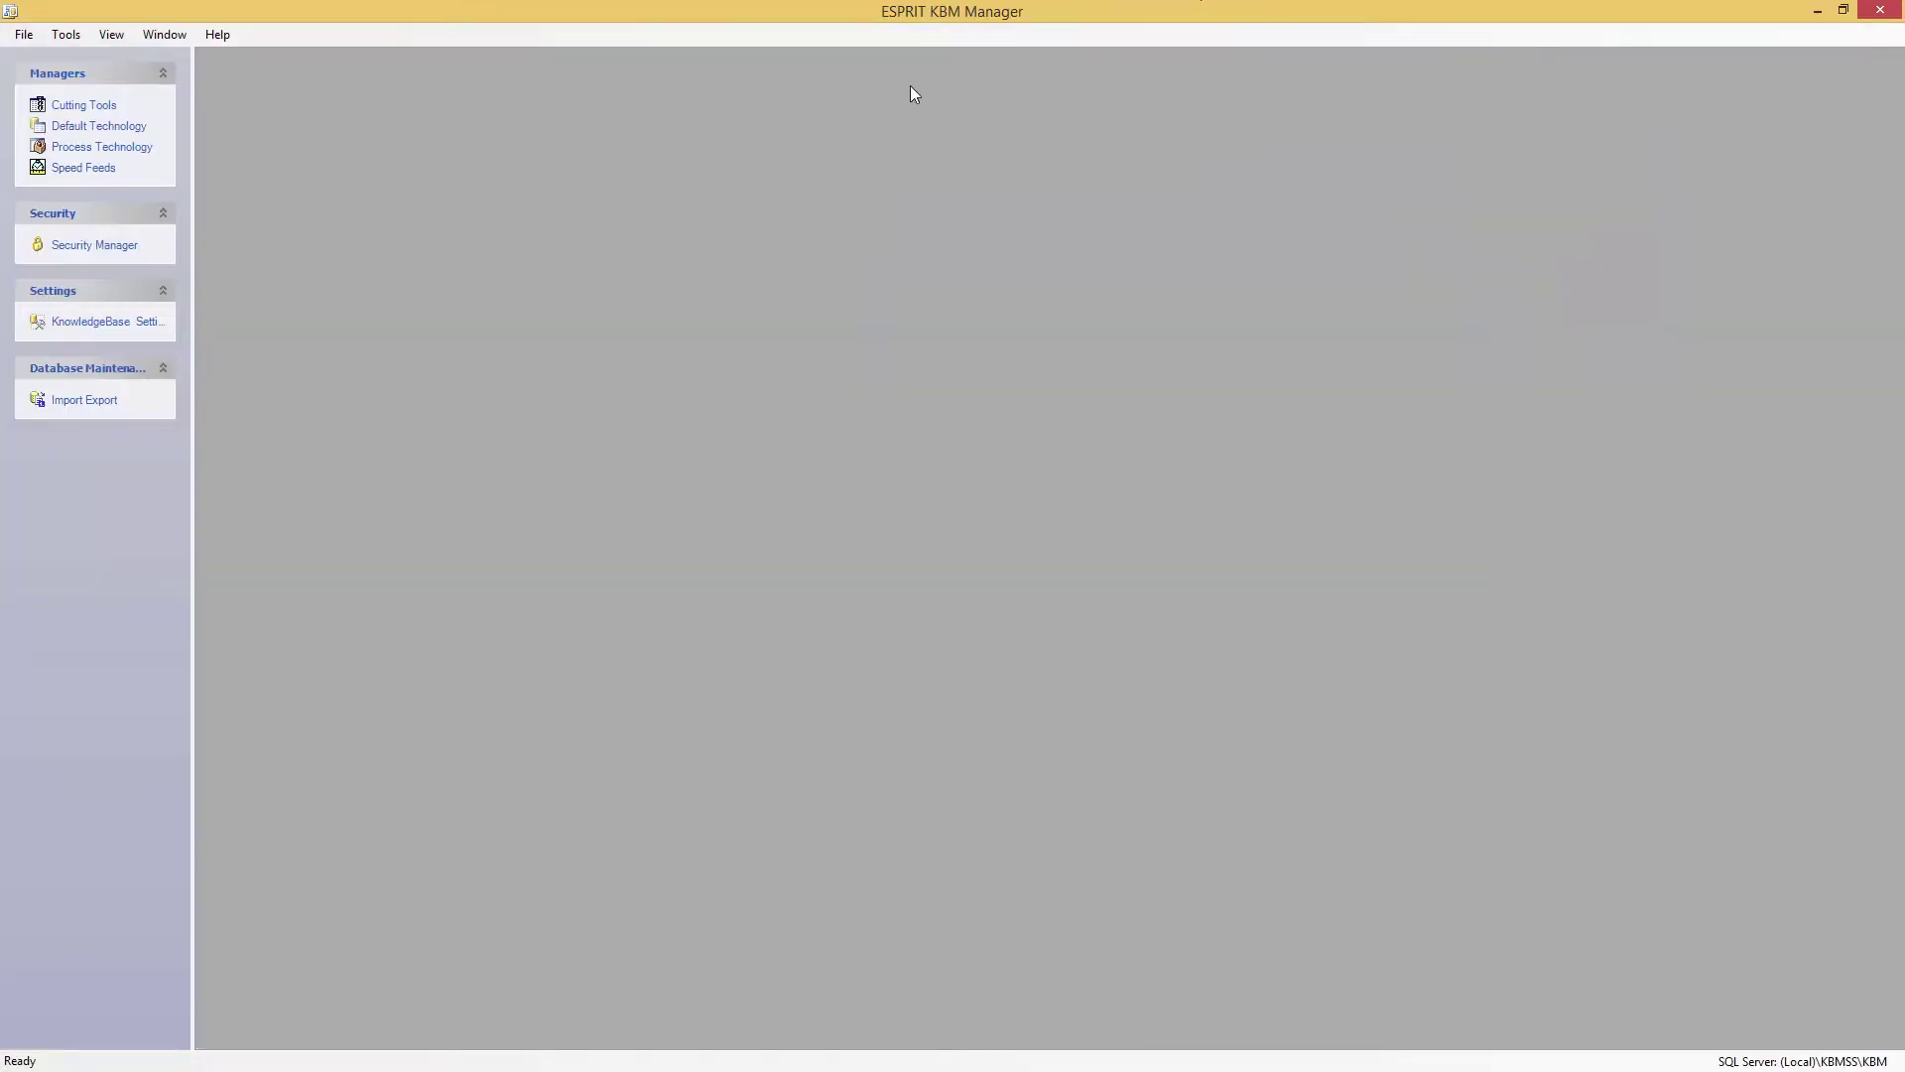
pyautogui.click(107, 151)
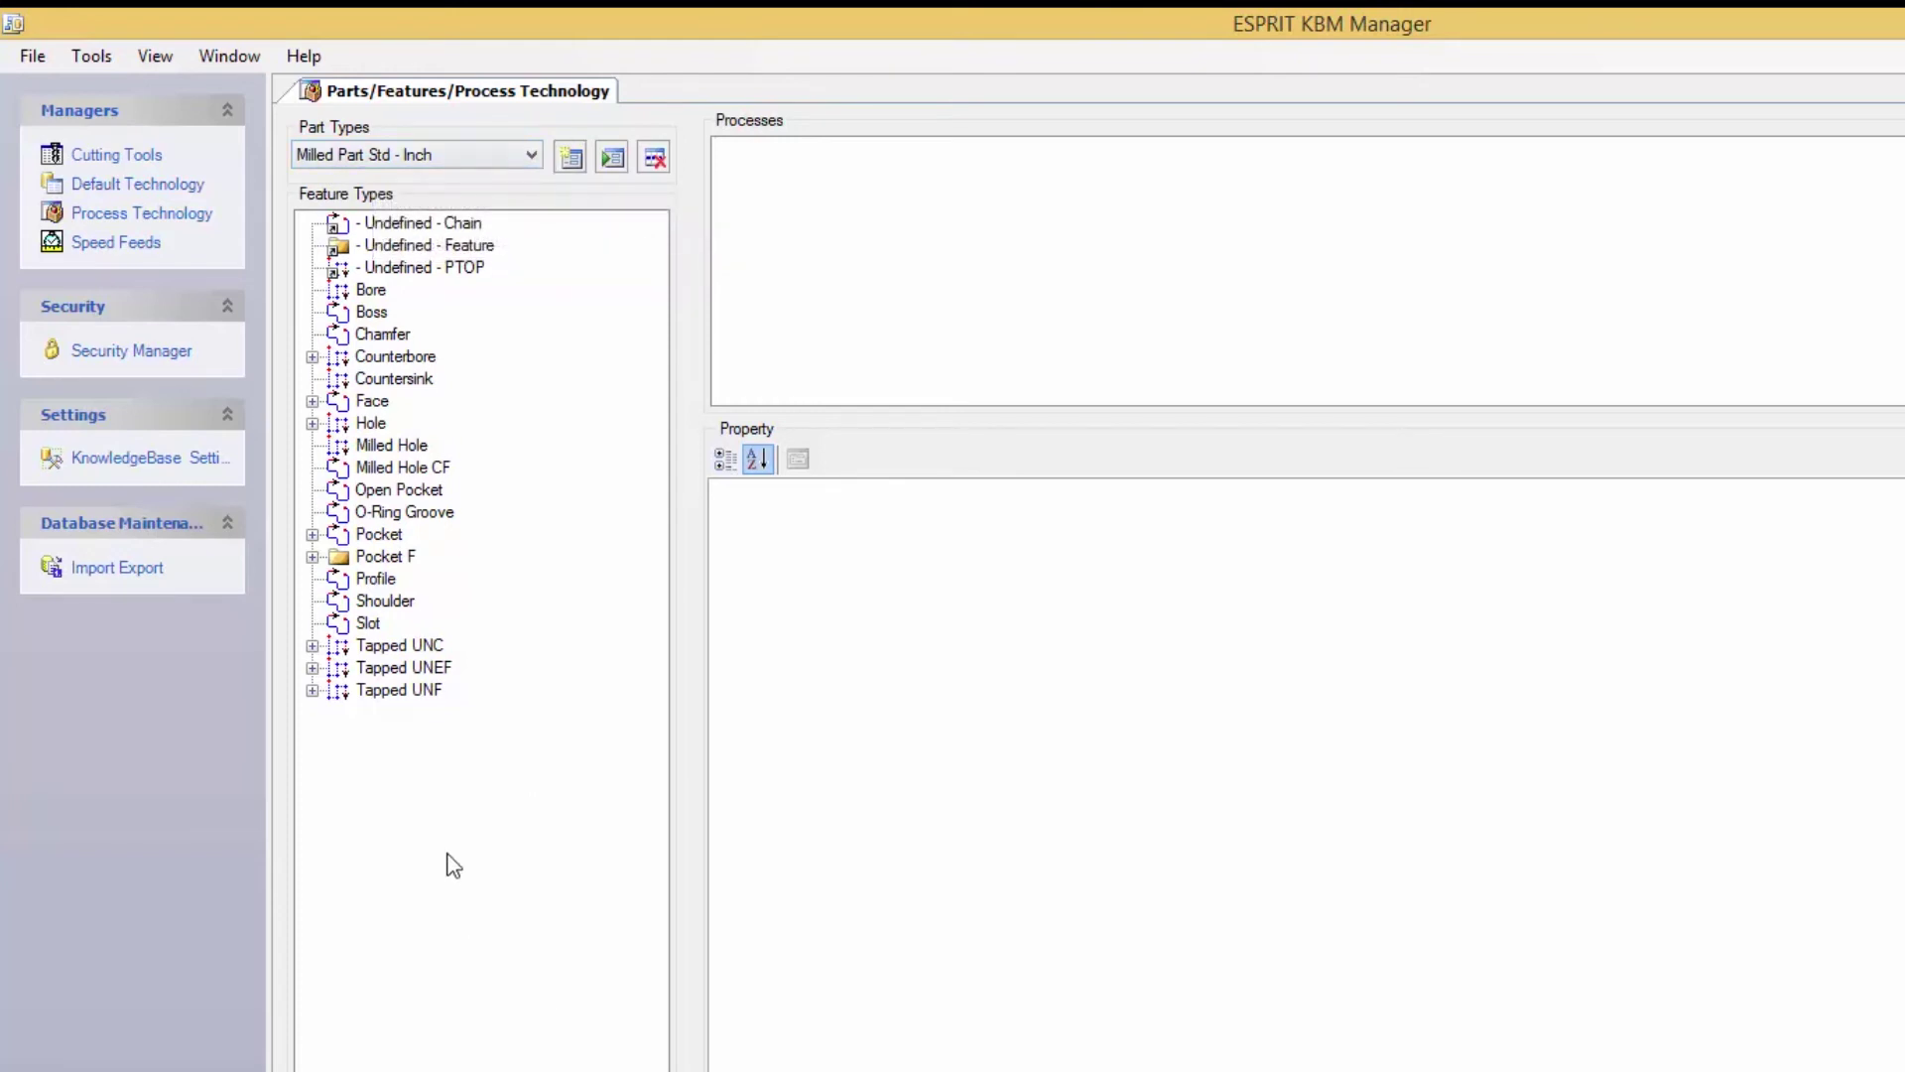
pyautogui.click(369, 559)
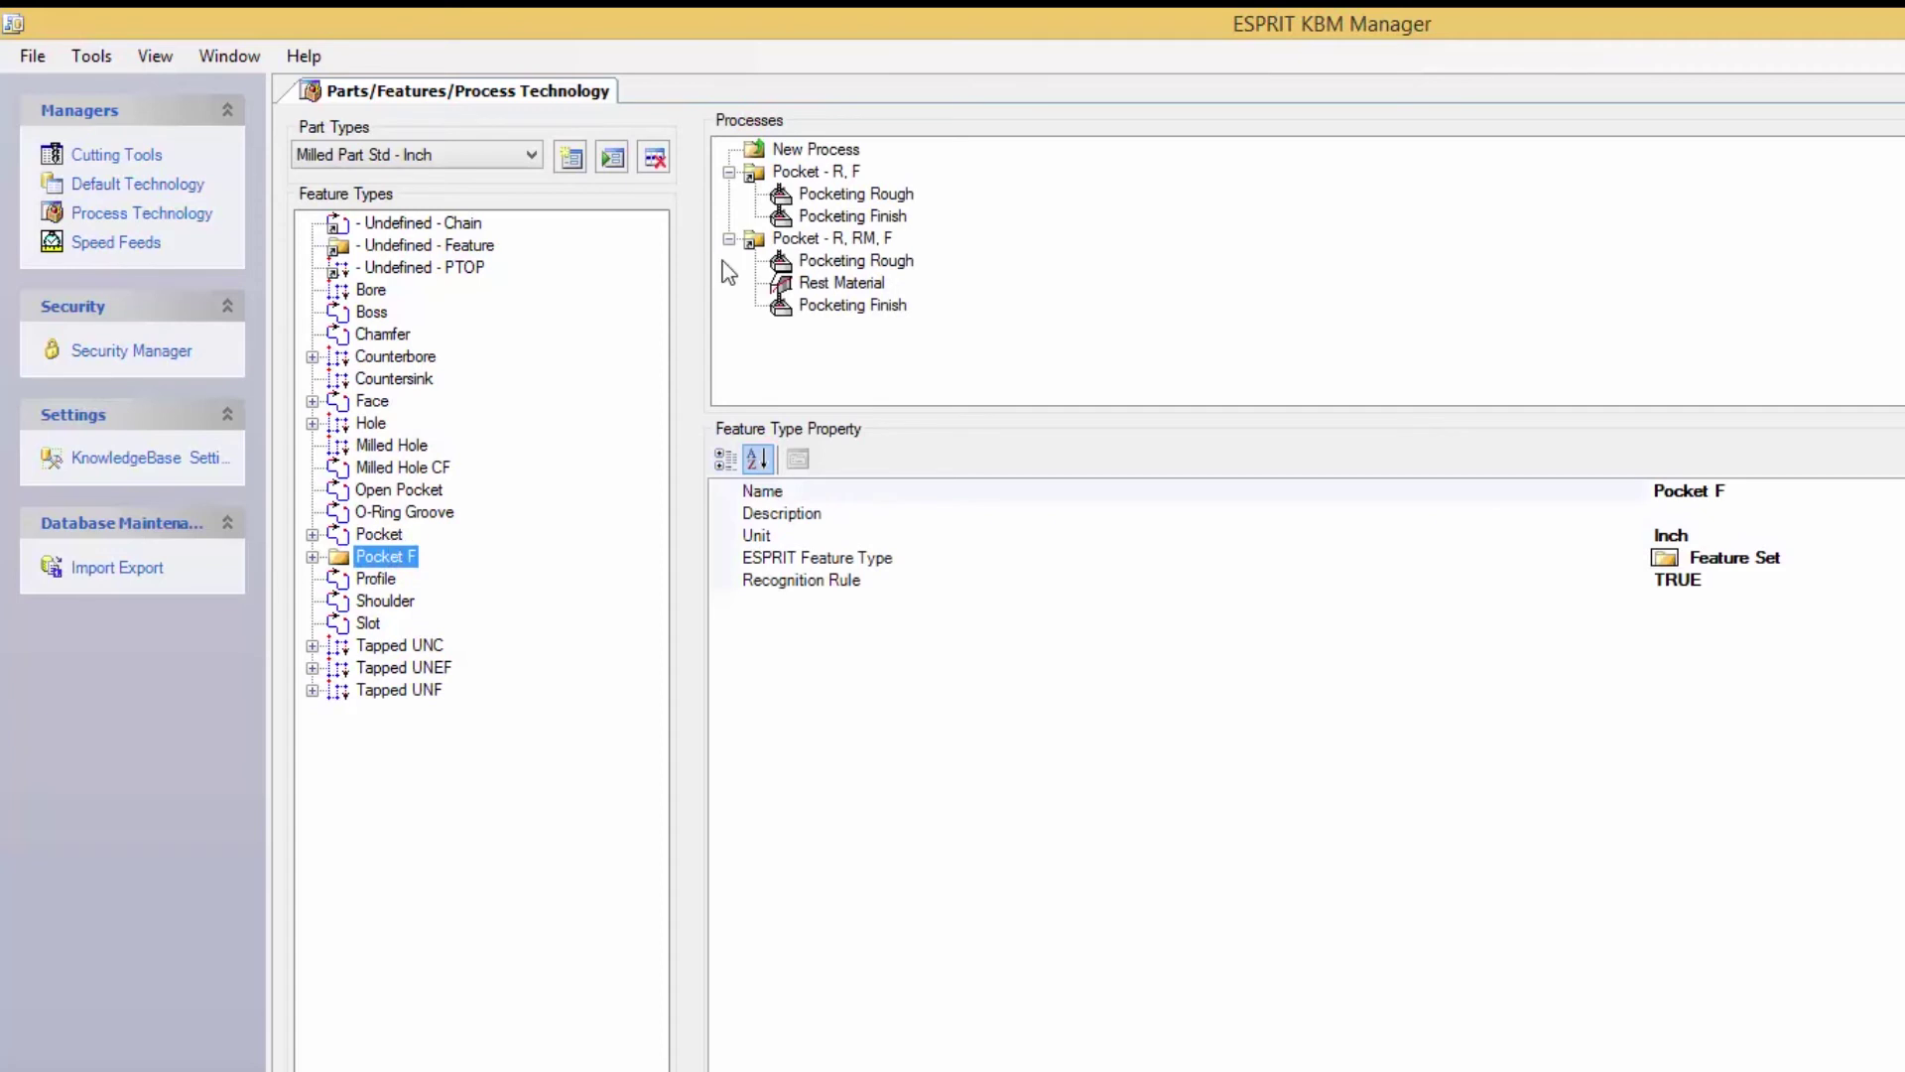
# Delete the Rest Material step from the Pocket - R, RM, F process
pyautogui.click(840, 283)
pyautogui.rightClick(842, 283)
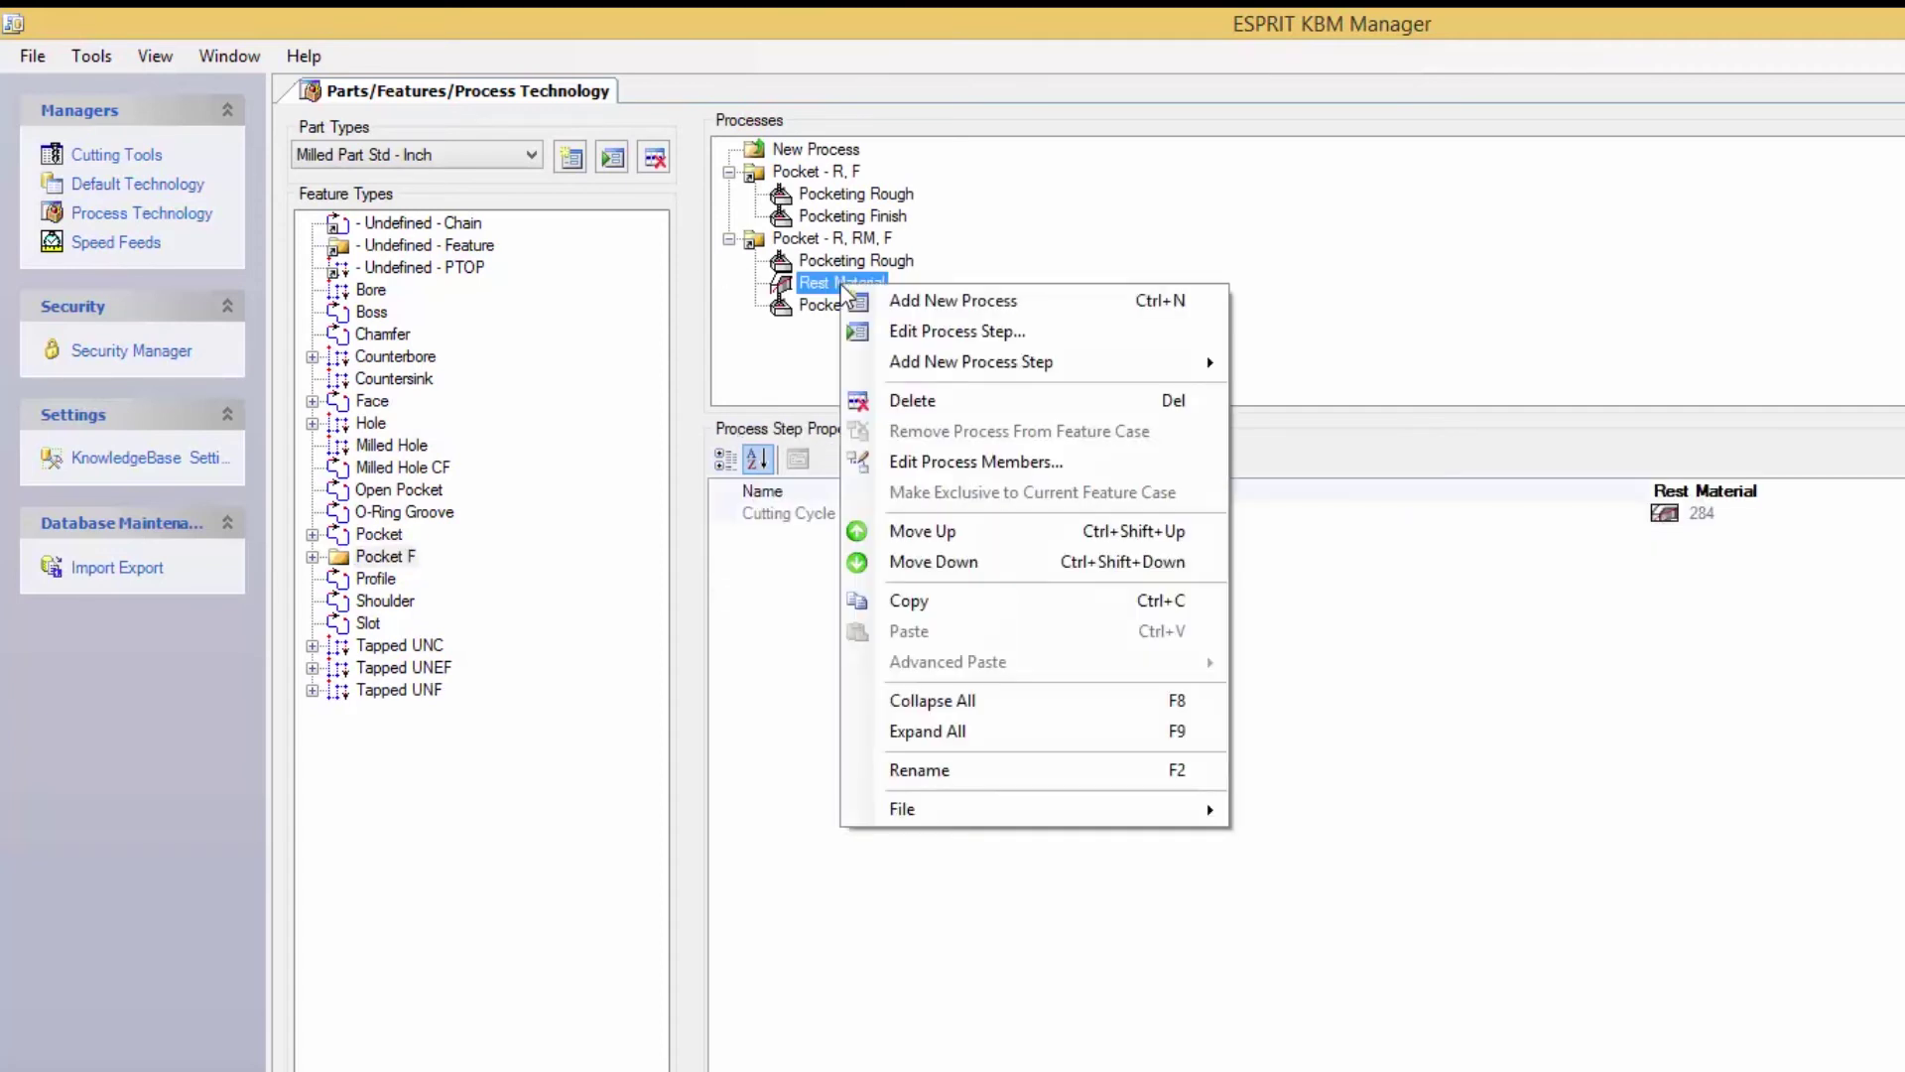
pyautogui.click(924, 399)
pyautogui.click(1342, 877)
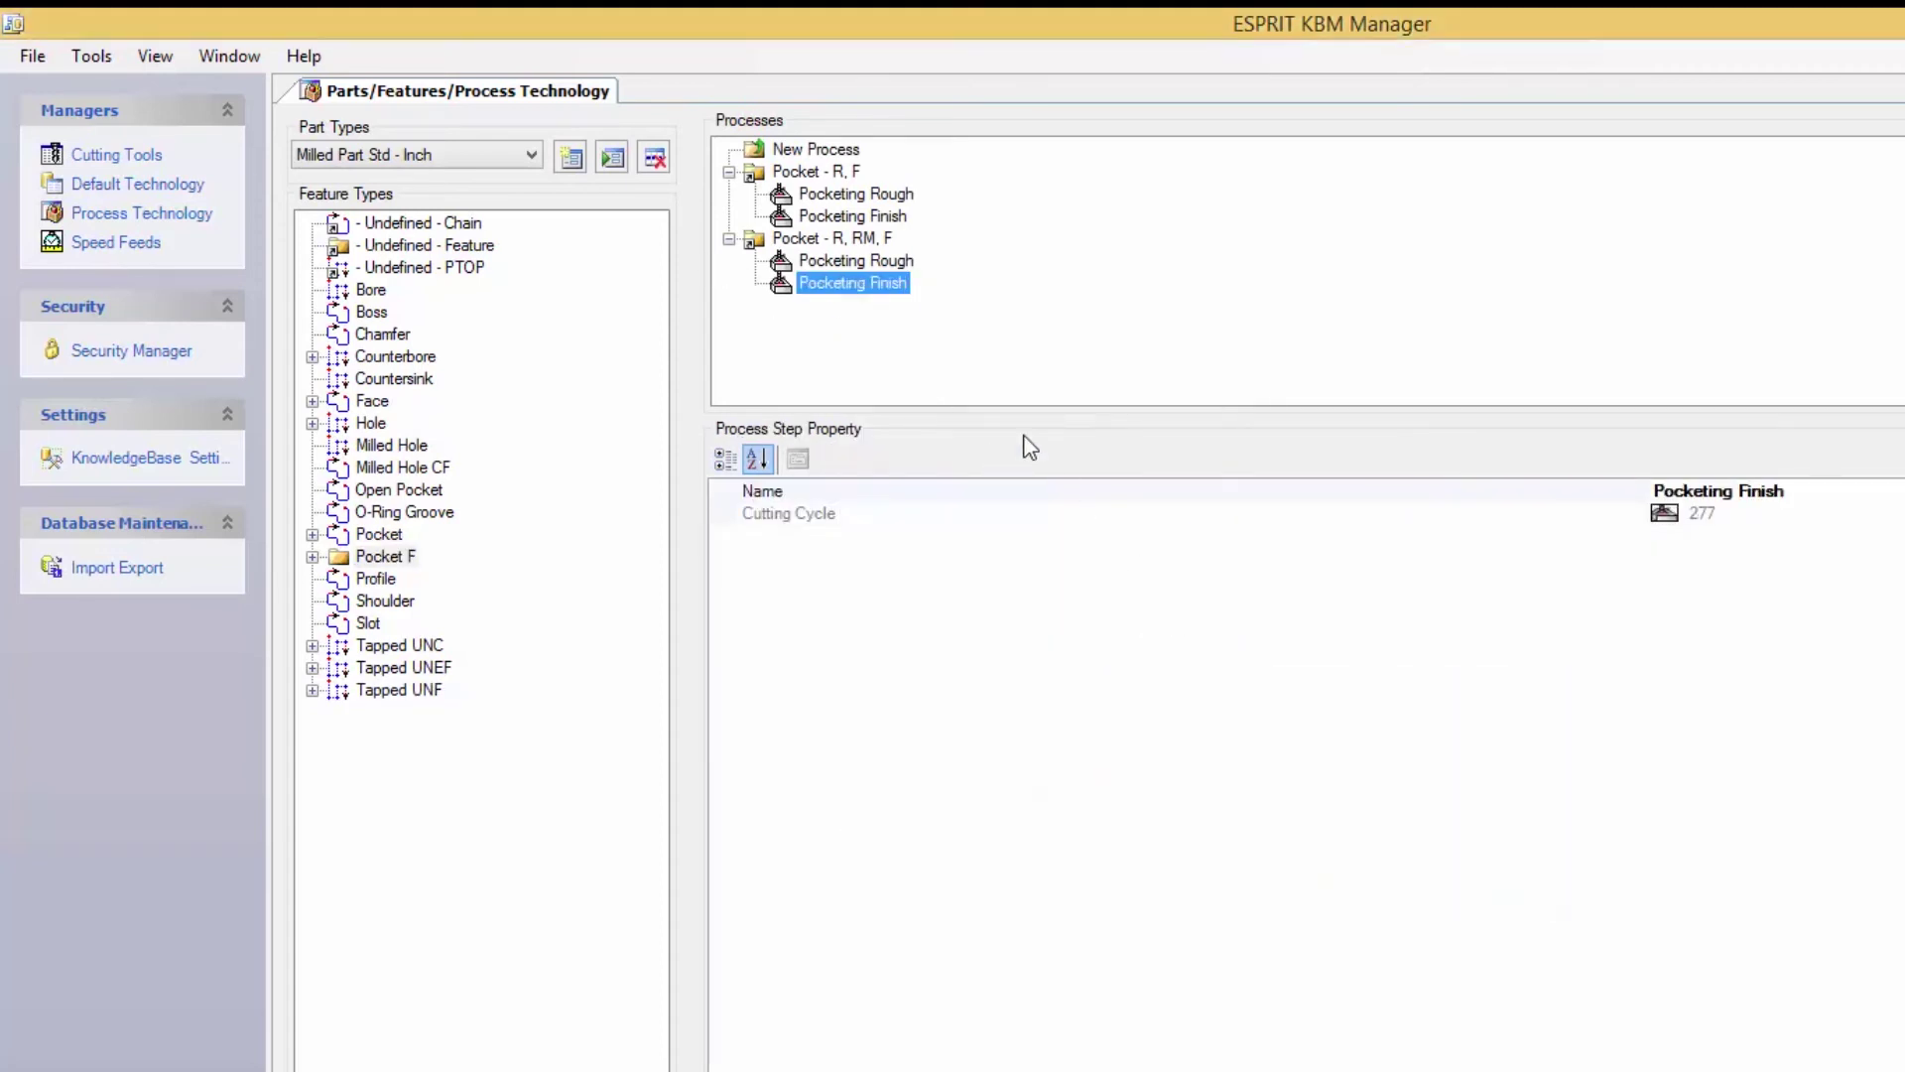
# Import Rest Material Pocketing.prc into Pocket - R, RM, F and move it above Pocketing Finish
pyautogui.click(841, 239)
pyautogui.rightClick(841, 240)
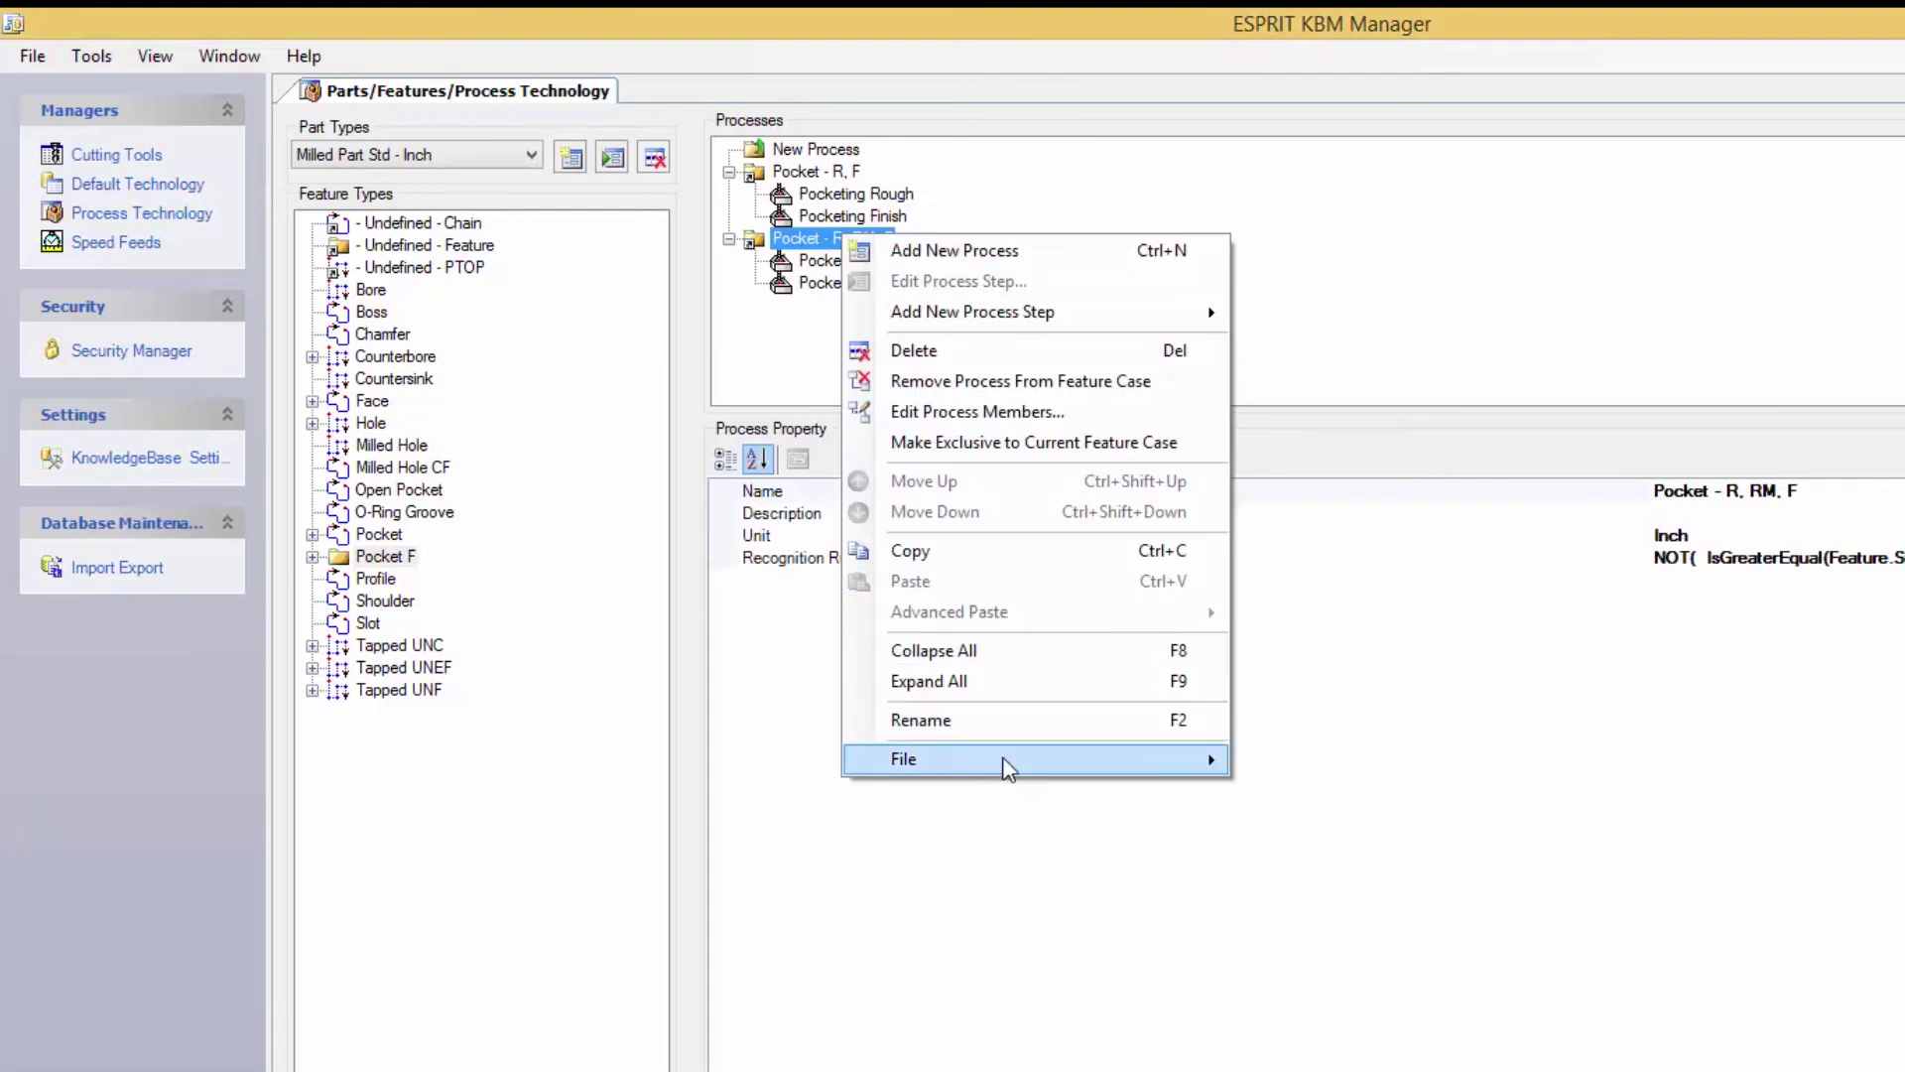
pyautogui.moveTo(1007, 764)
pyautogui.click(1374, 762)
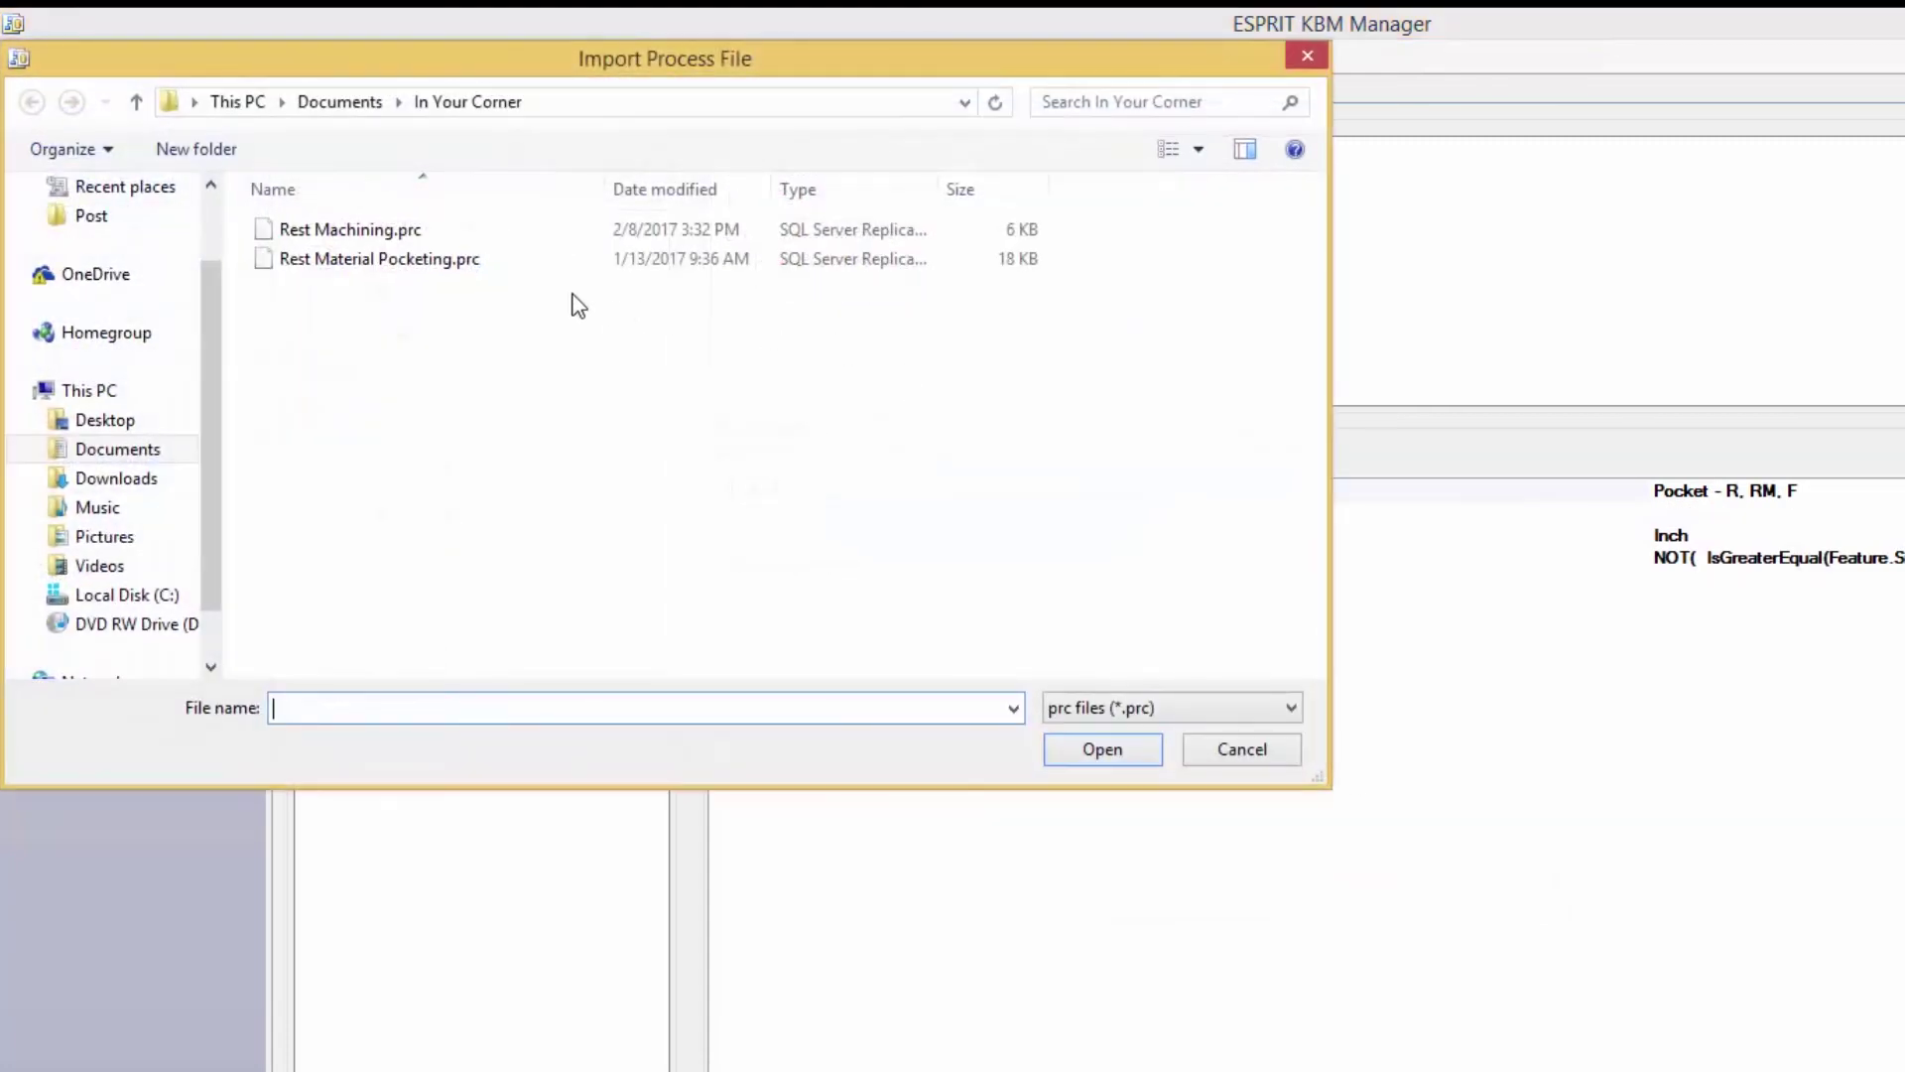
pyautogui.doubleClick(489, 259)
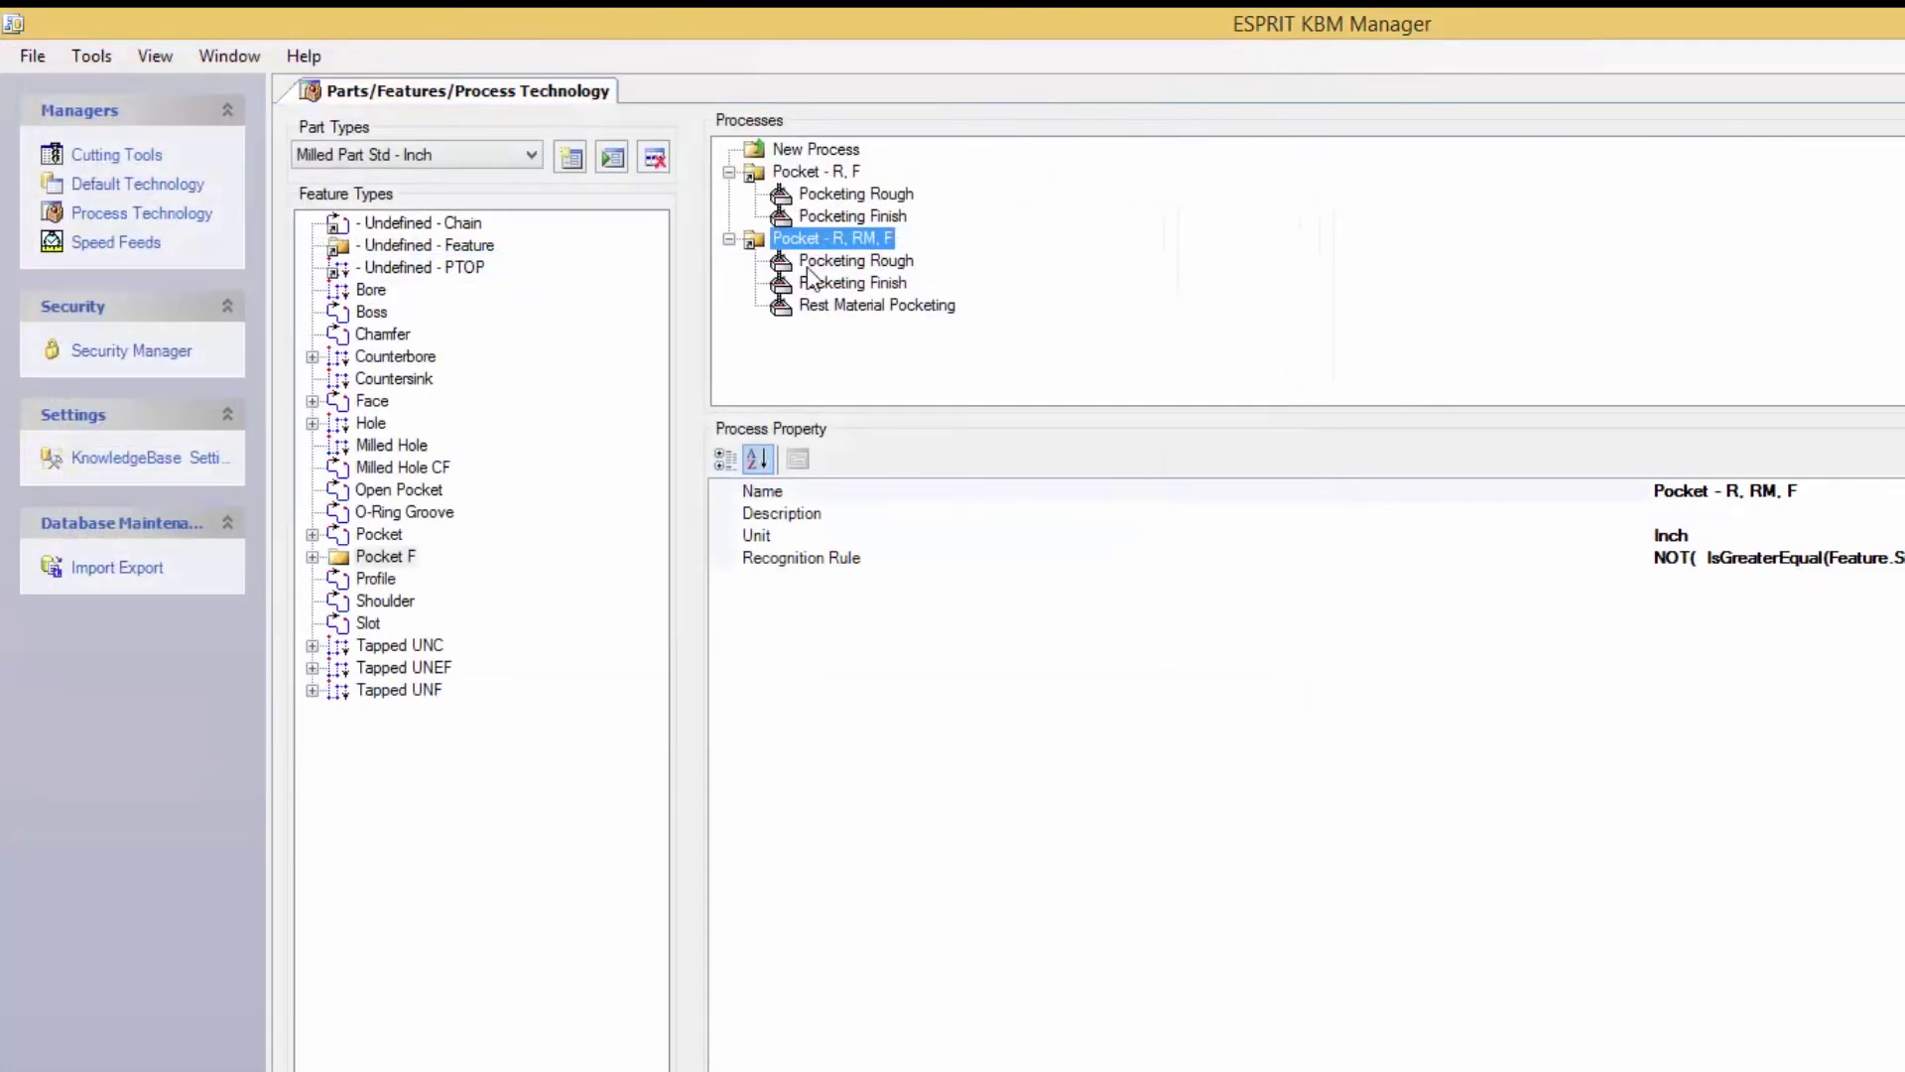
pyautogui.click(876, 306)
pyautogui.rightClick(875, 306)
pyautogui.click(967, 556)
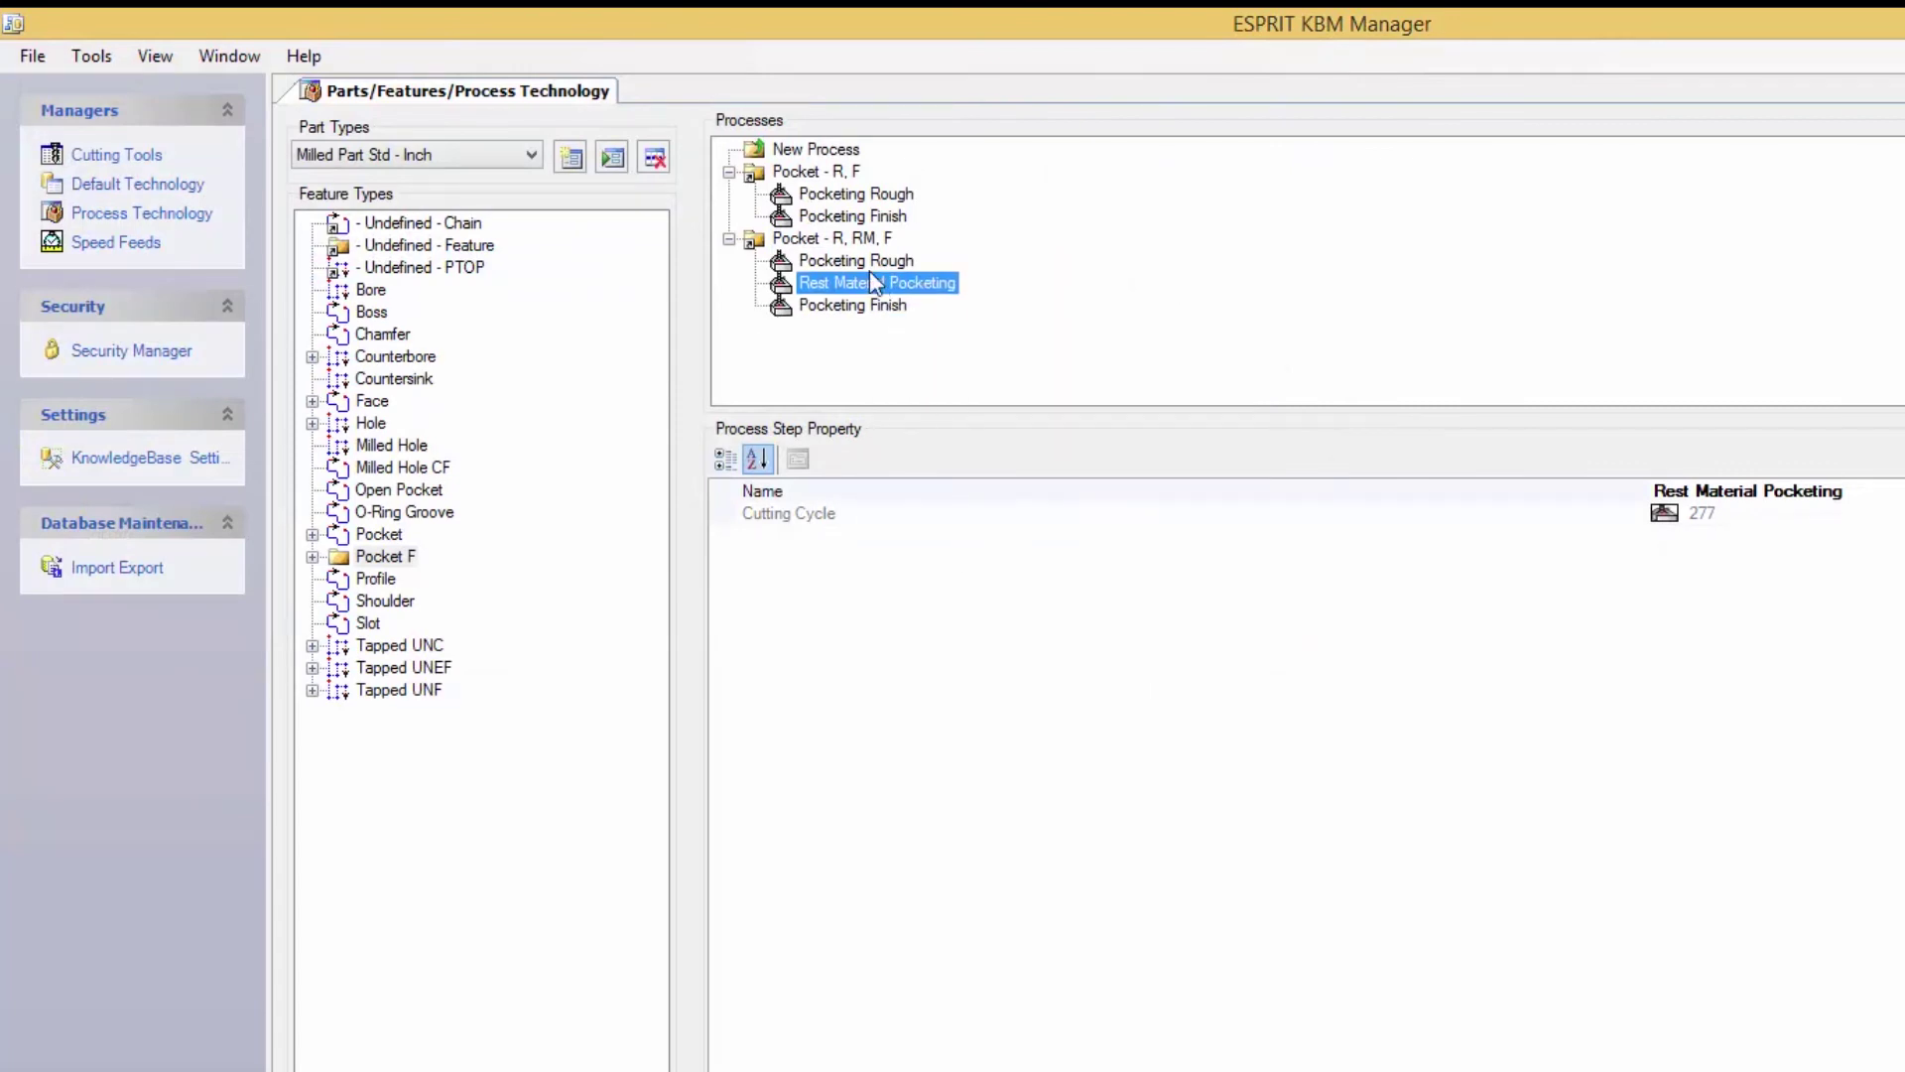
# Review the Pocketing Rough, Rest Material Pocketing and Pocketing Finish steps in order
pyautogui.click(877, 263)
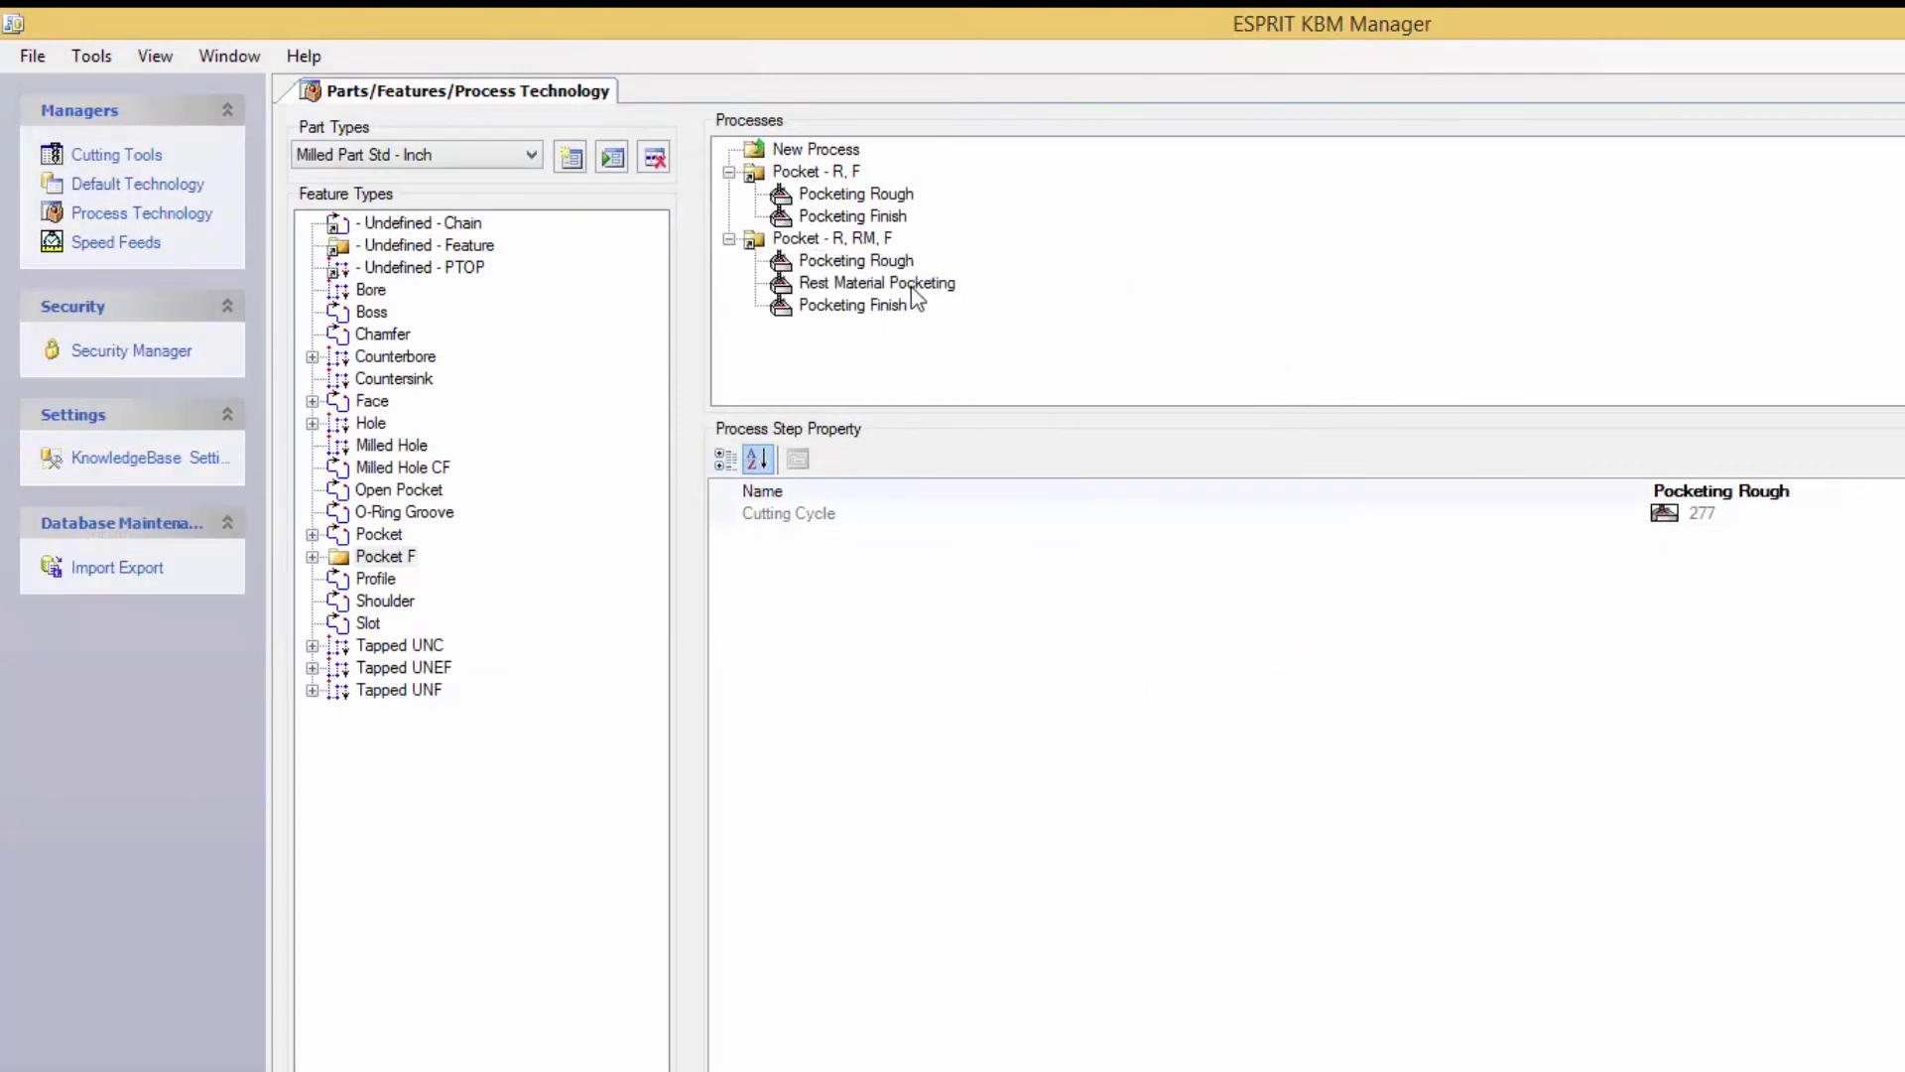
pyautogui.click(911, 286)
pyautogui.click(873, 306)
pyautogui.press('Tab')
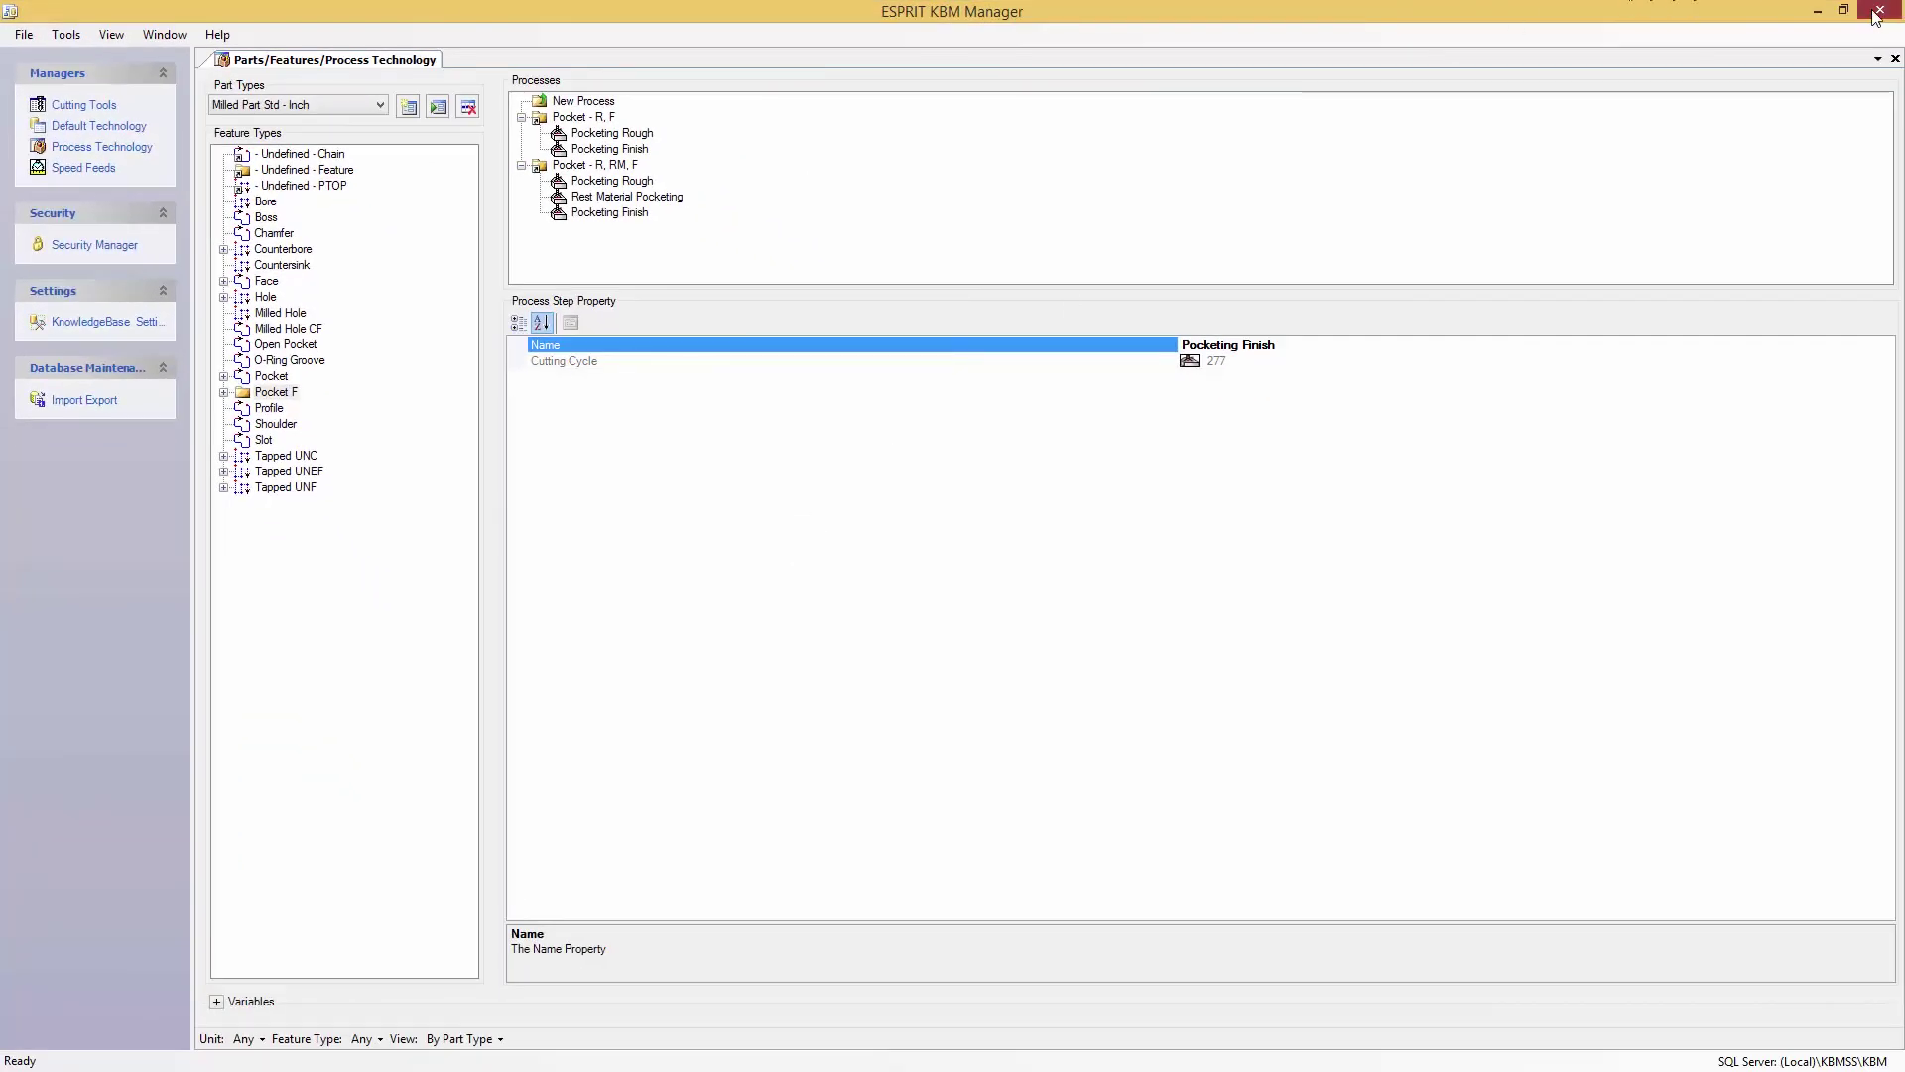
# Close KBM Manager, undo the generated operations, and reopen KnowledgeBase Machining for the part's features
pyautogui.click(1878, 12)
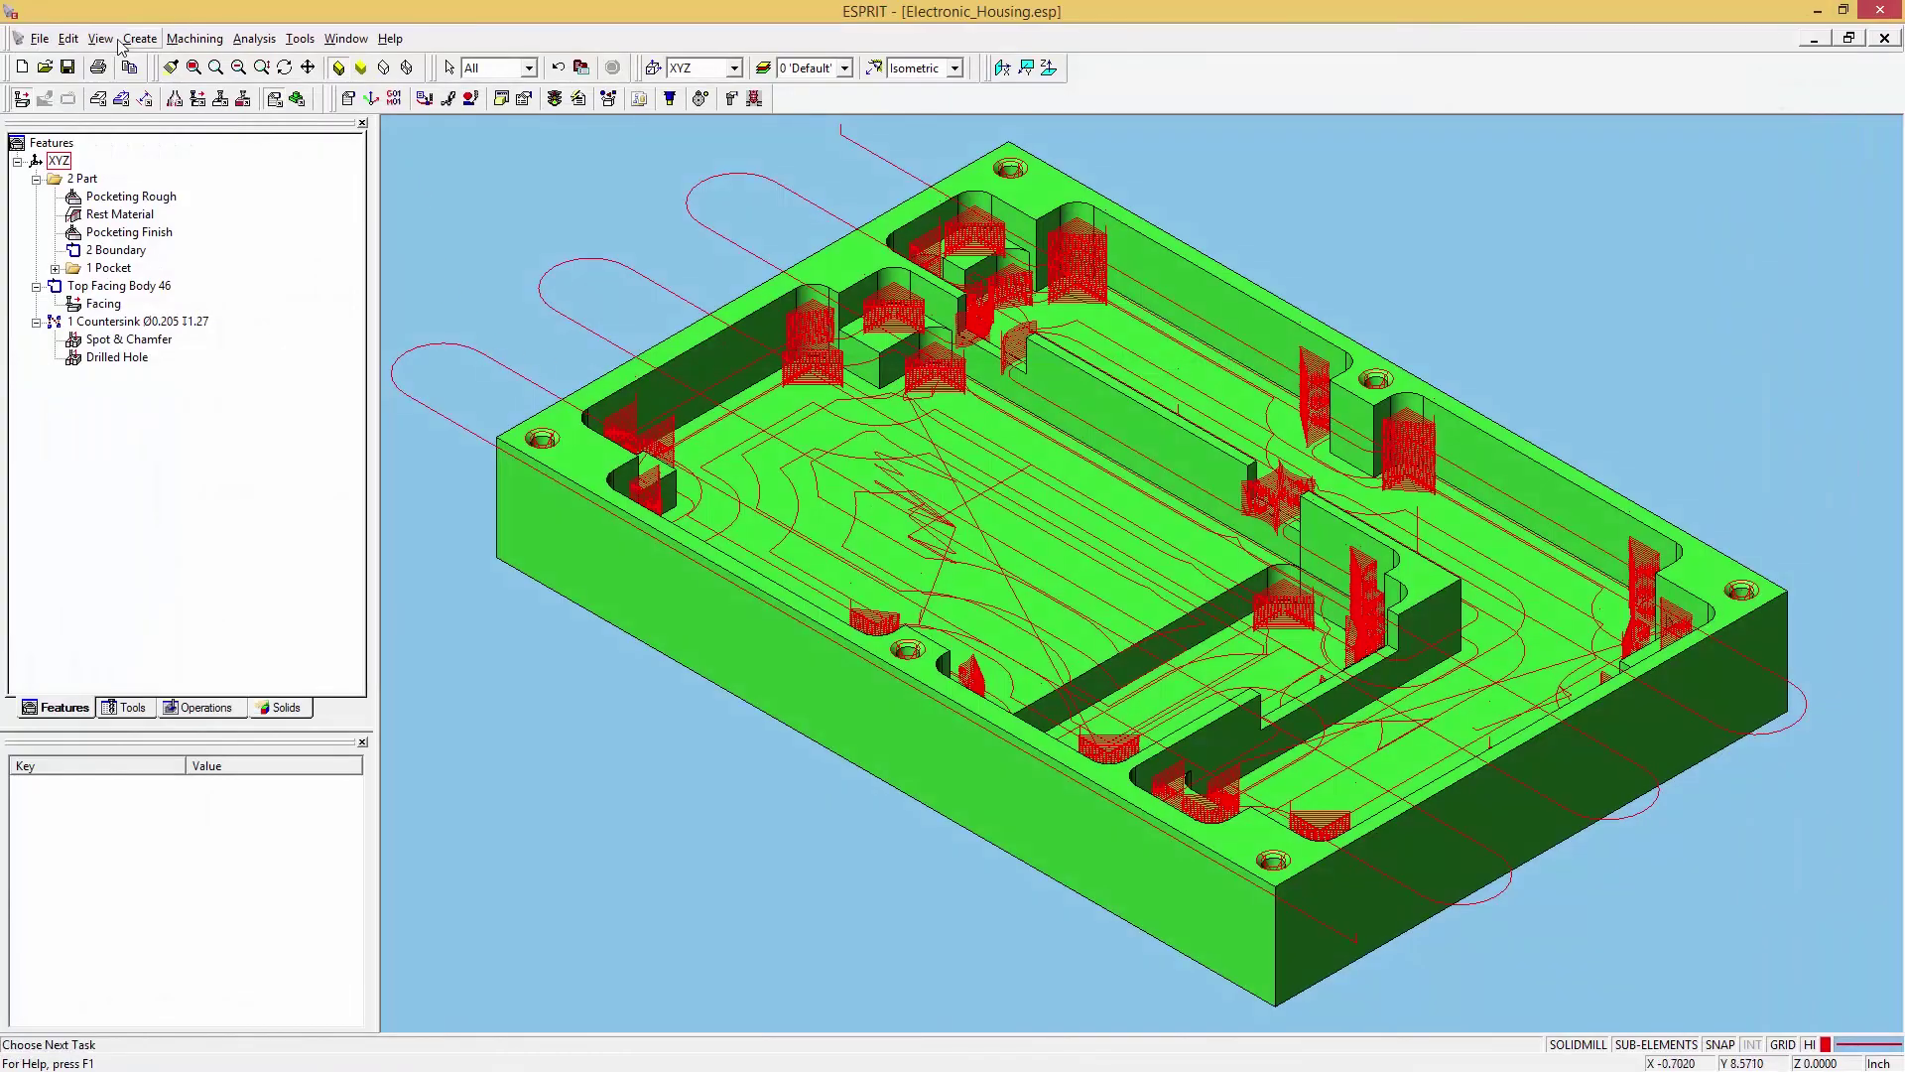
pyautogui.click(69, 38)
pyautogui.click(84, 62)
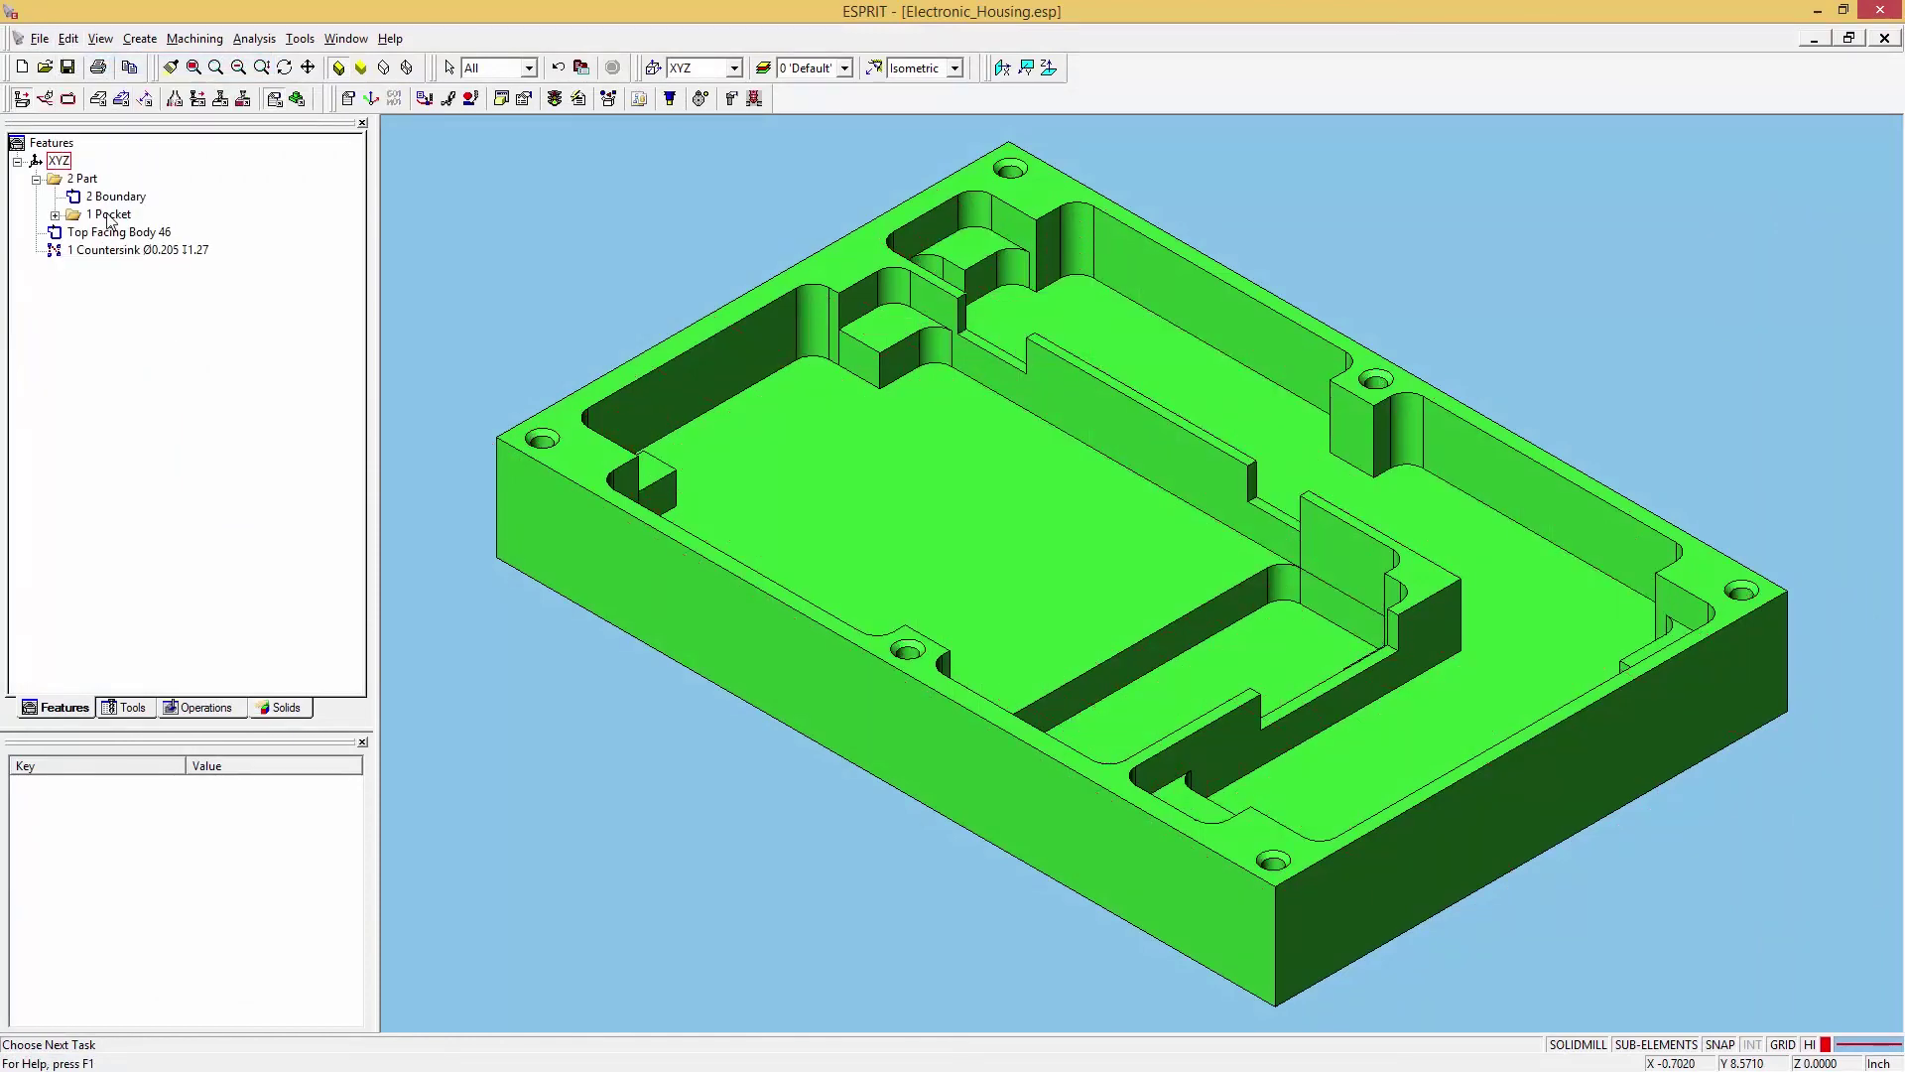
pyautogui.click(137, 233)
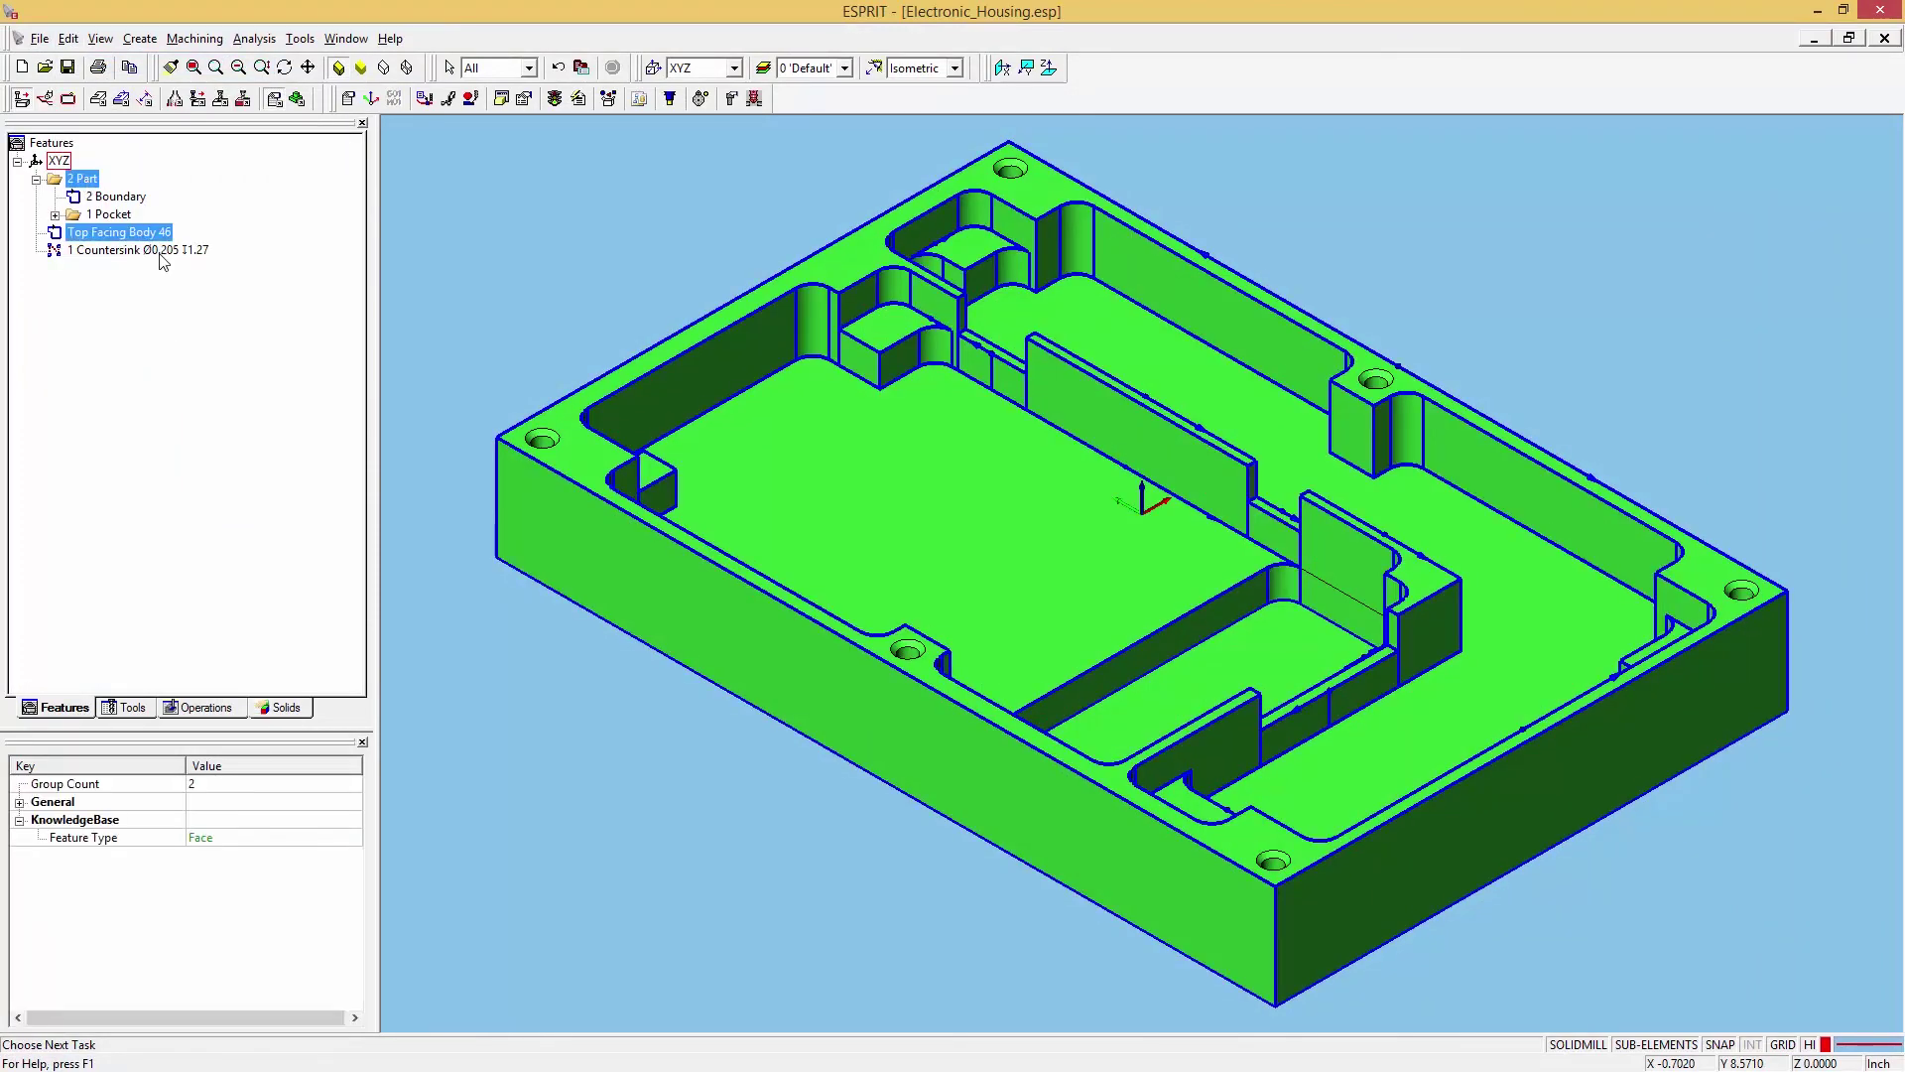
pyautogui.click(587, 102)
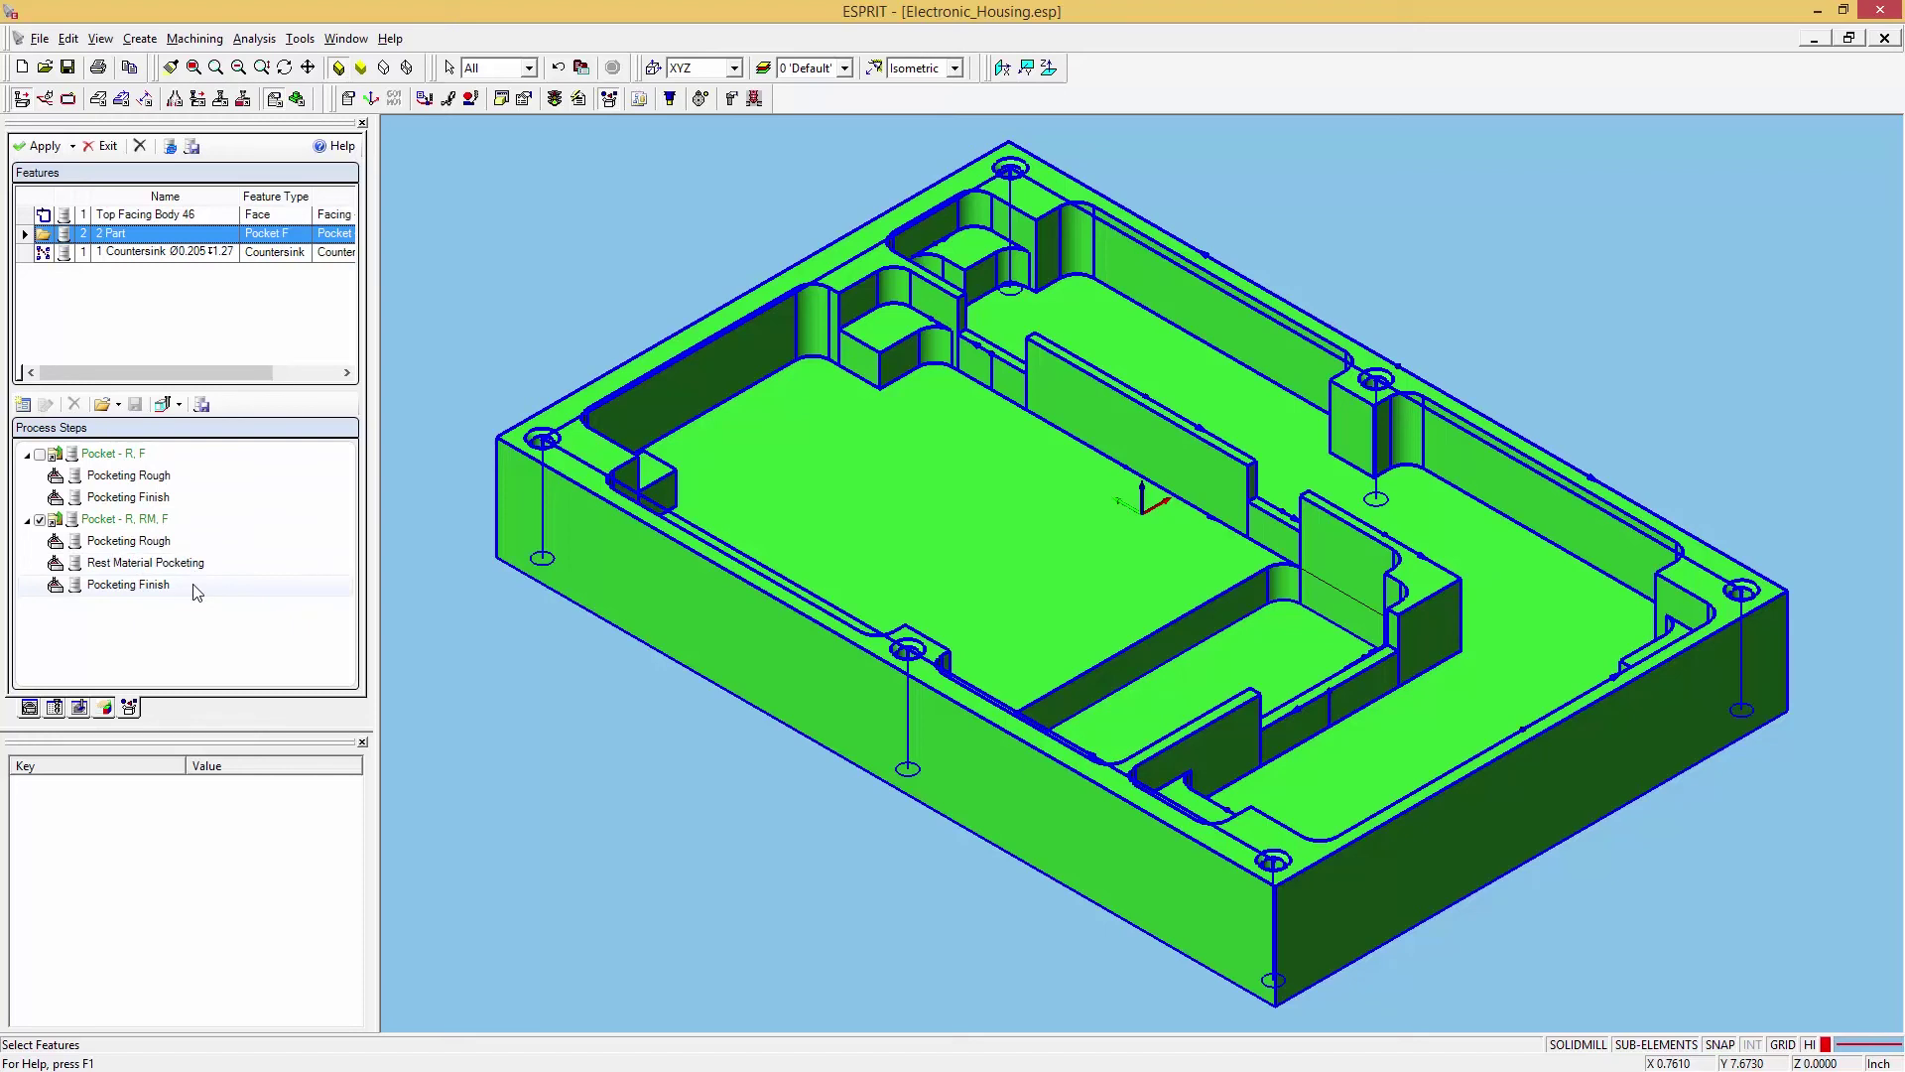
# Apply Pocket - R, RM, F with Rest Material Pocketing and simulate the housing to its final state
pyautogui.click(43, 154)
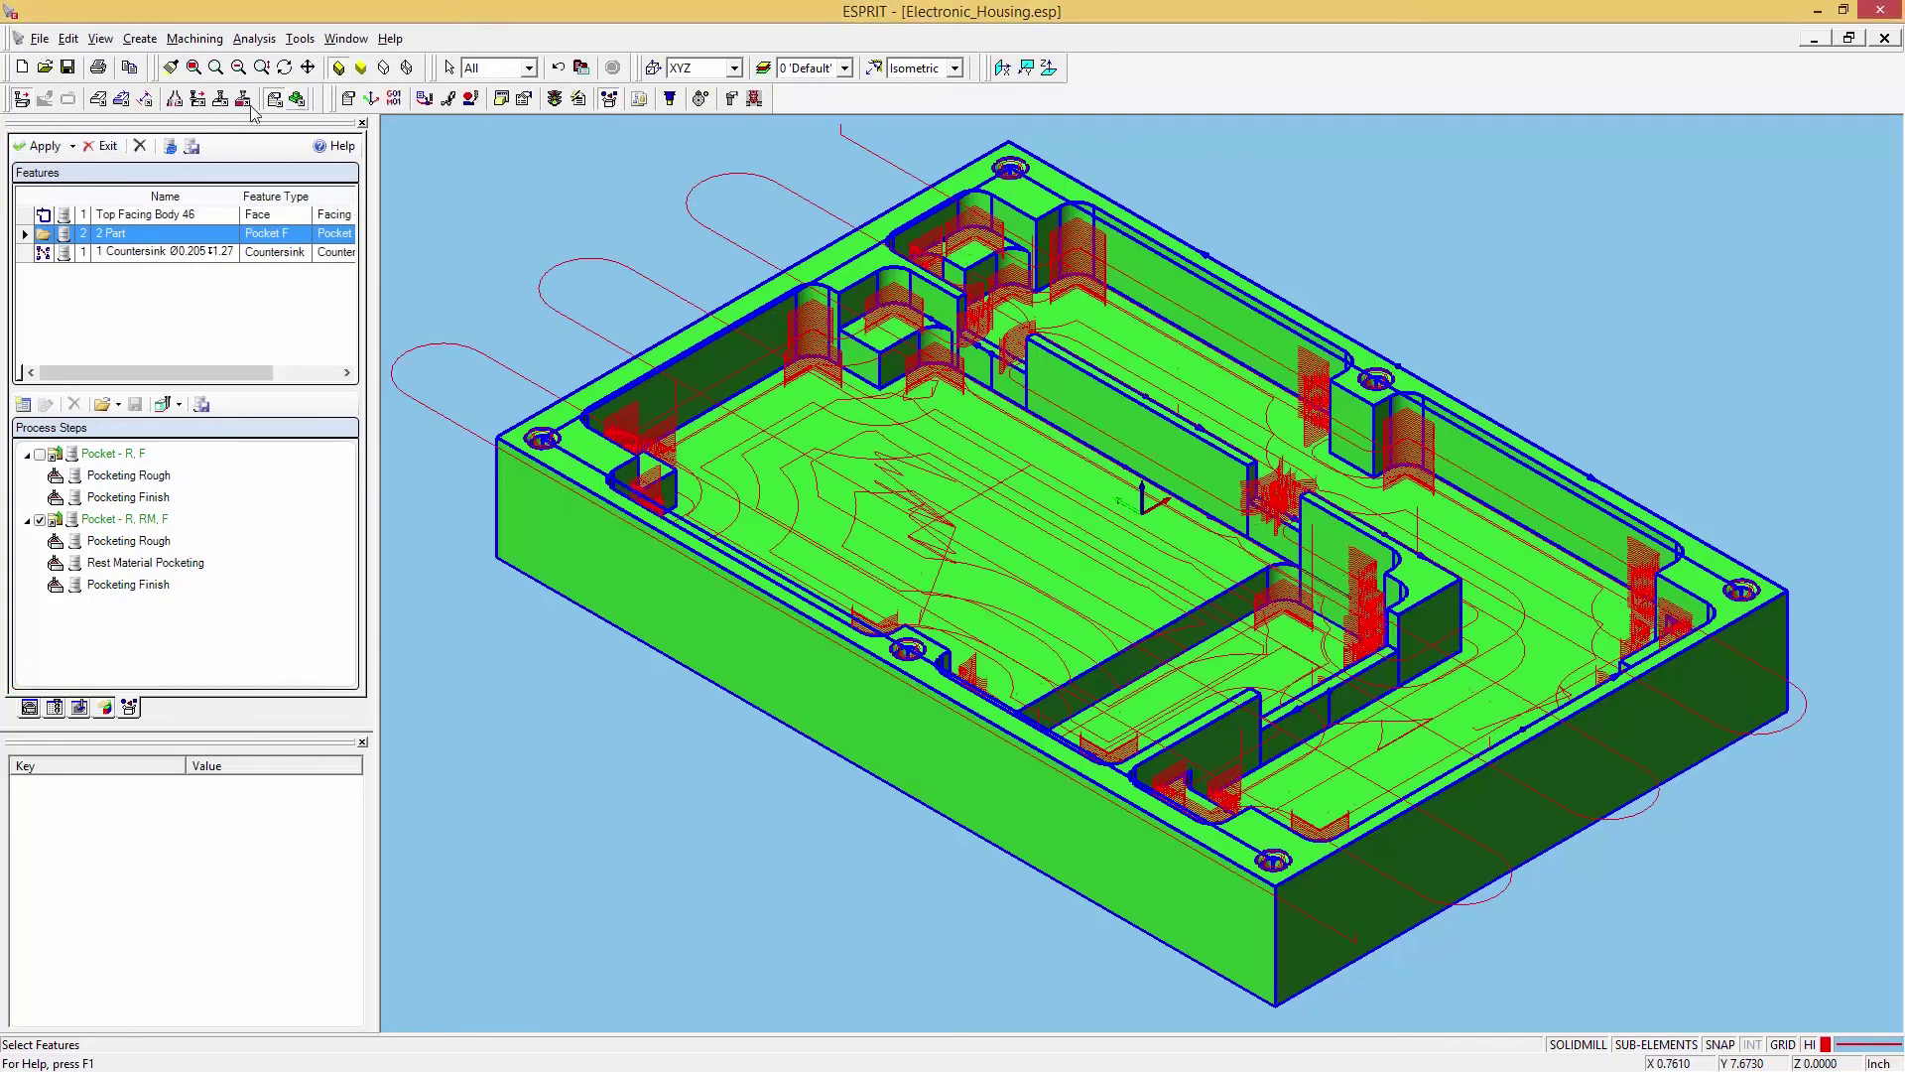
pyautogui.click(295, 100)
pyautogui.click(295, 98)
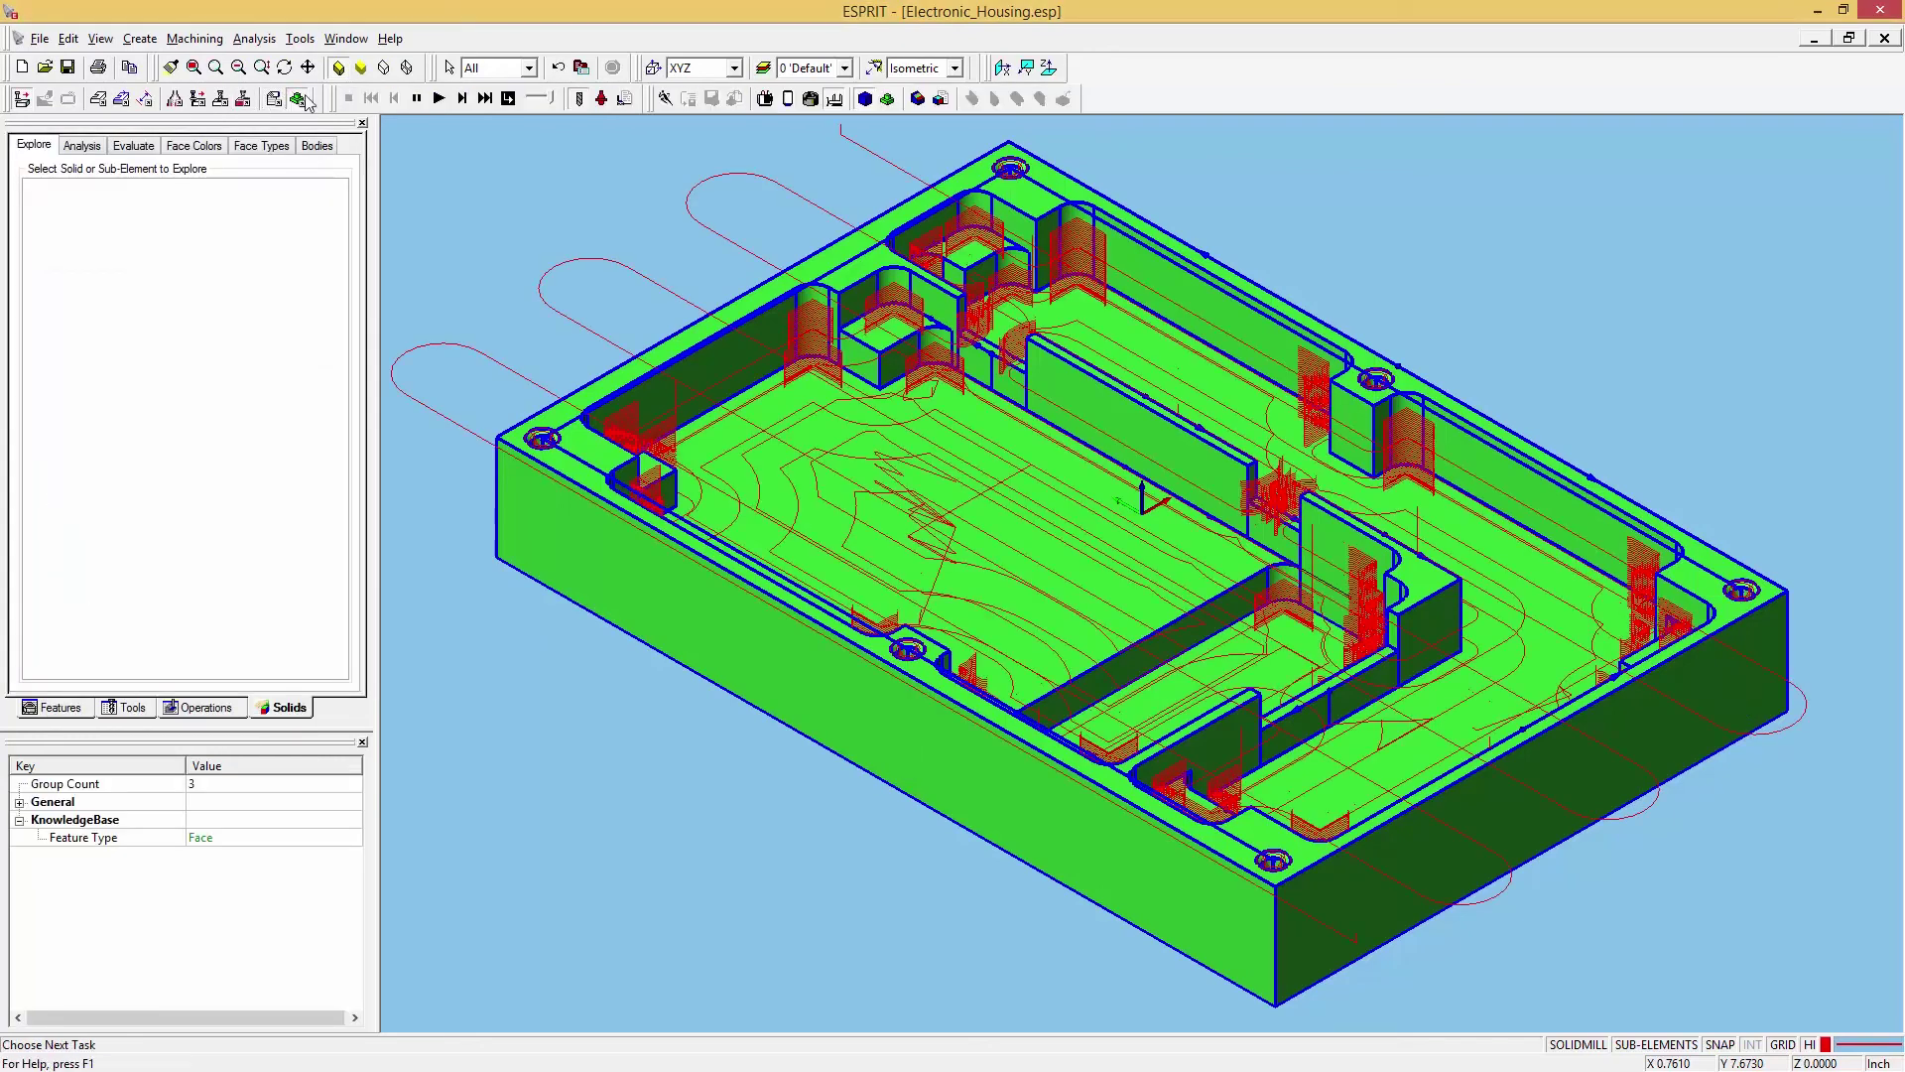
pyautogui.click(508, 98)
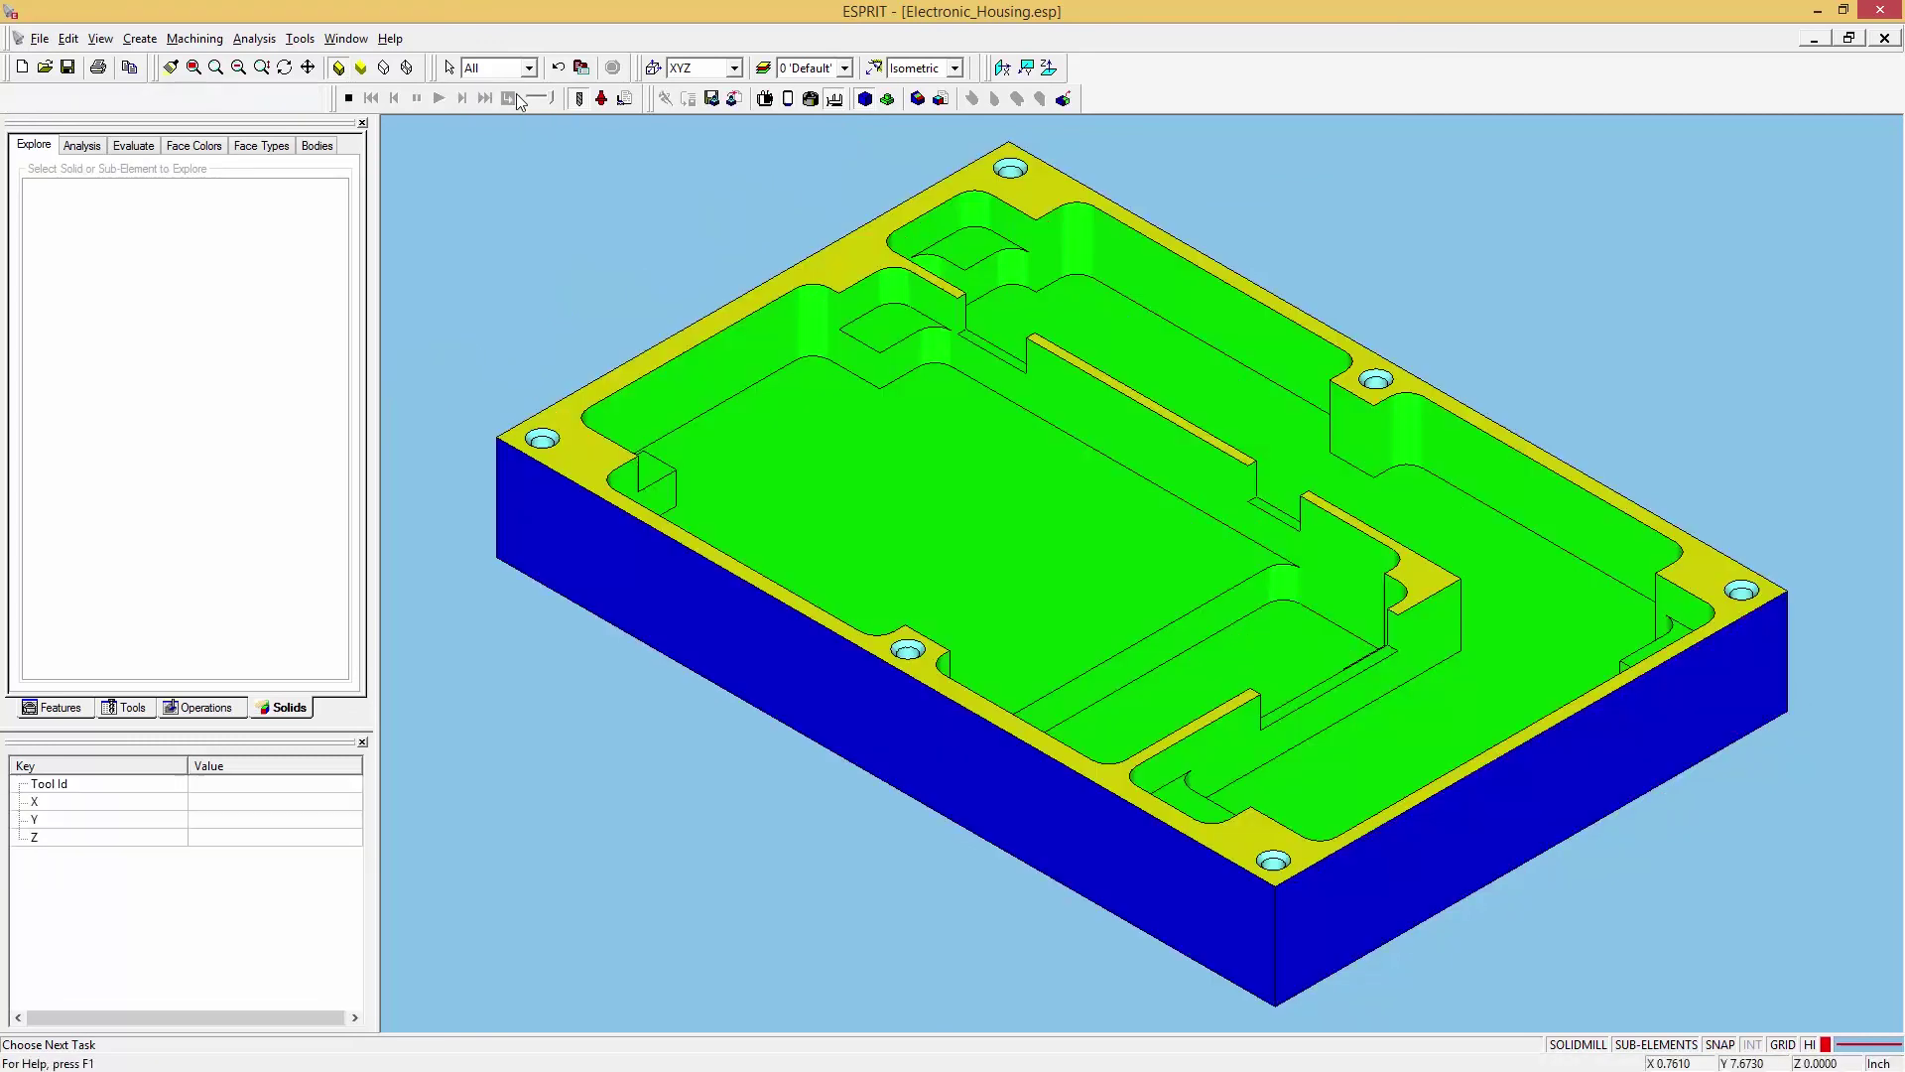